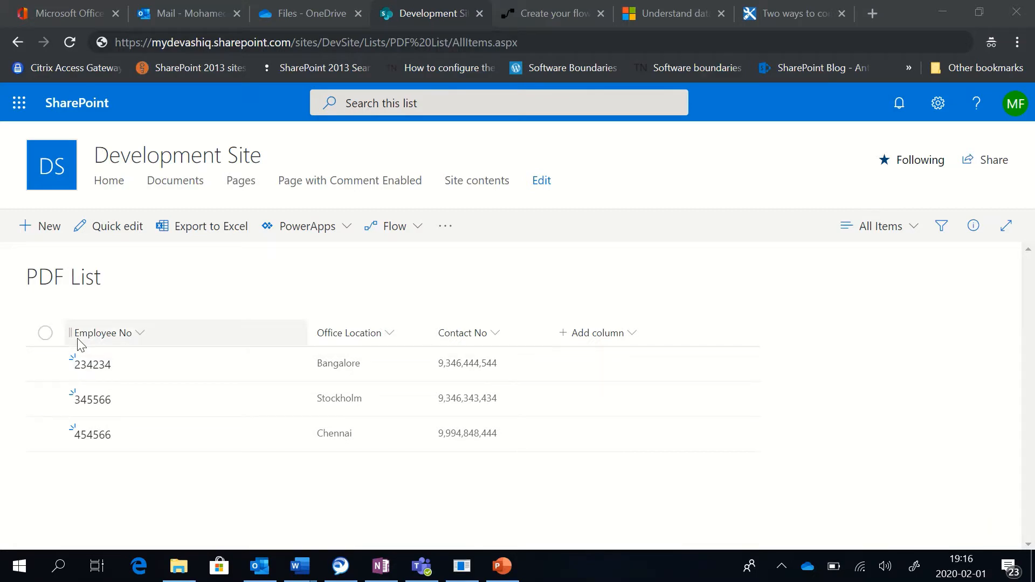
# - Switch to Power Automate and create a blank instant flow named "Create PDF" that uses the "Manually trigger a flow" trigger
pyautogui.click(507, 19)
pyautogui.click(232, 146)
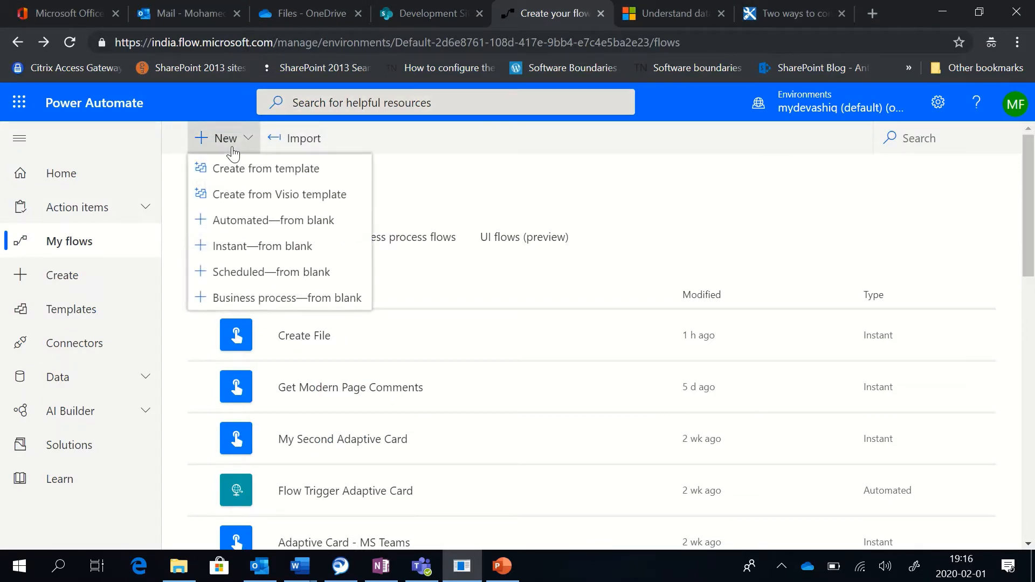
pyautogui.click(241, 249)
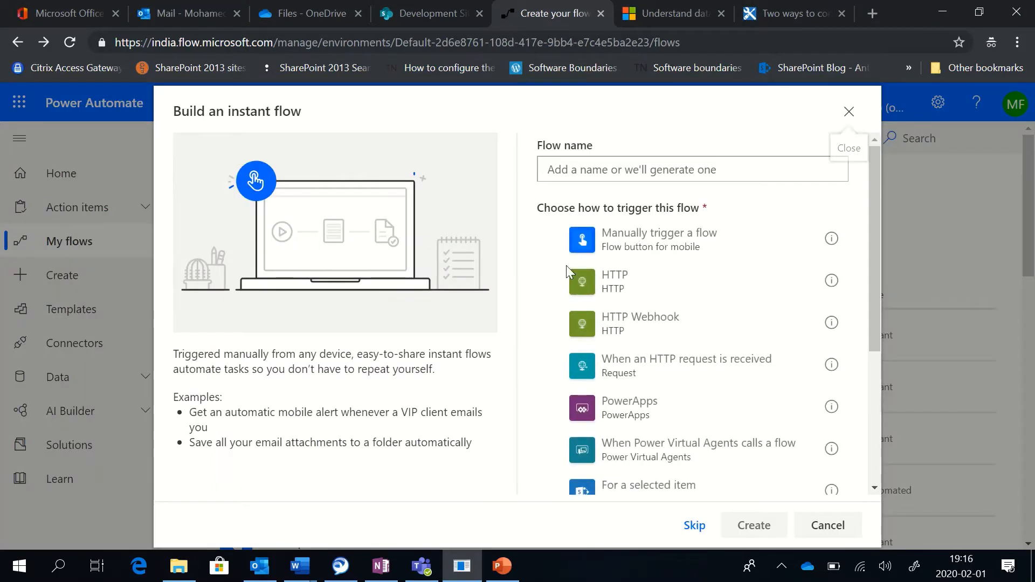
pyautogui.click(553, 240)
pyautogui.click(592, 171)
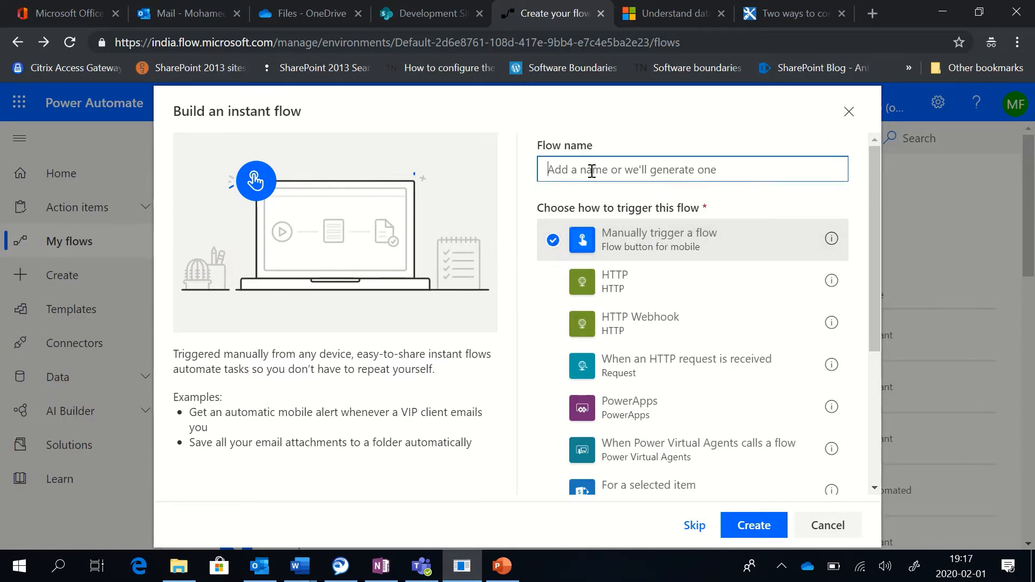
pyautogui.write('Create ')
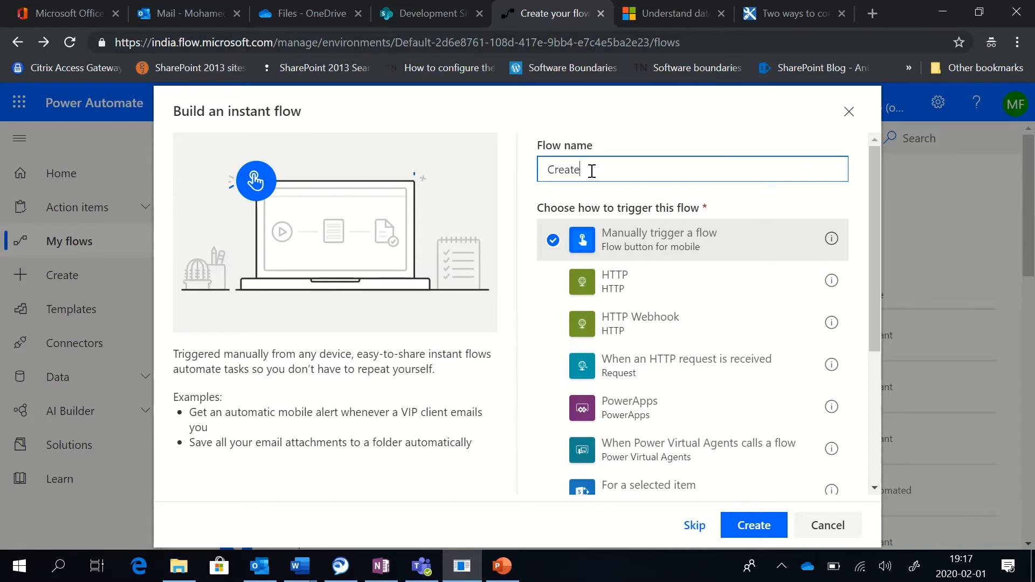
pyautogui.write('PDF')
pyautogui.click(750, 525)
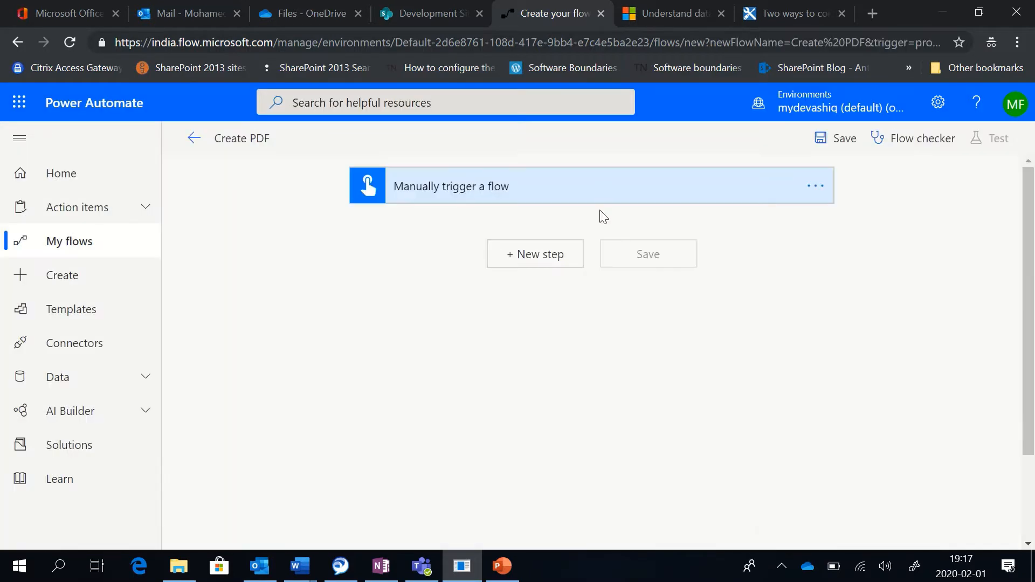
# - Add a SharePoint "Get items" action after the manual trigger
pyautogui.click(541, 261)
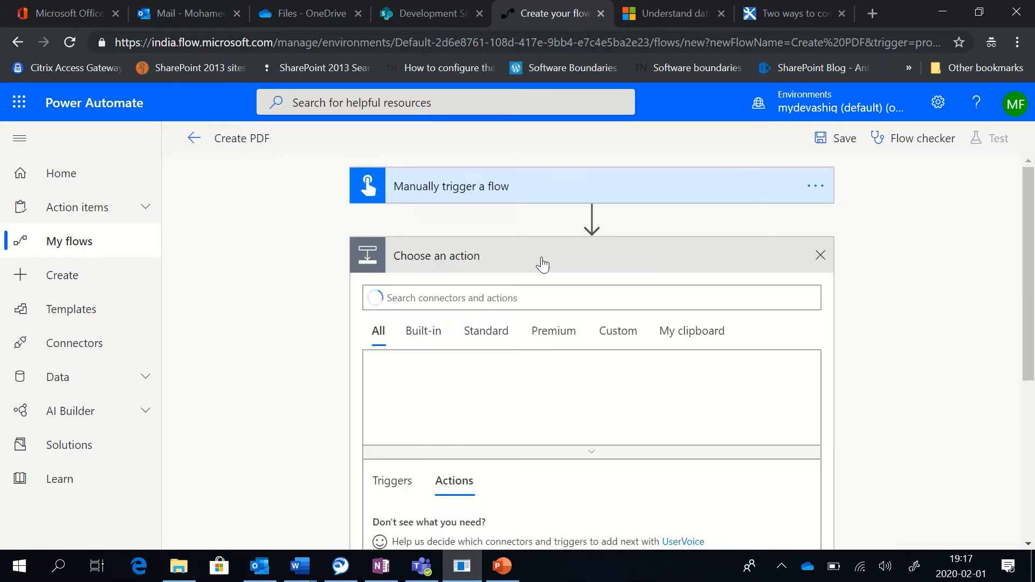
pyautogui.write('get ')
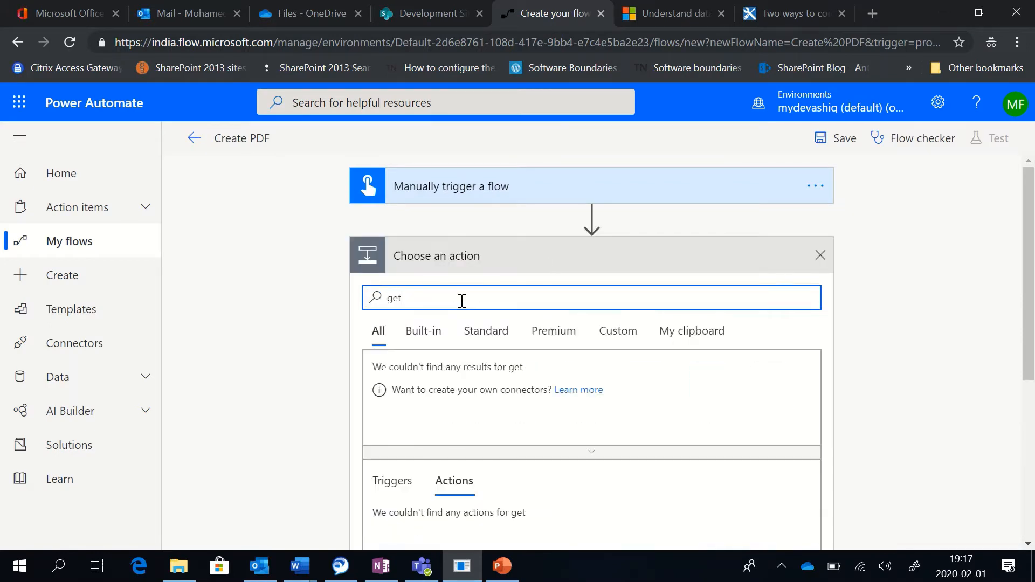
pyautogui.write('items')
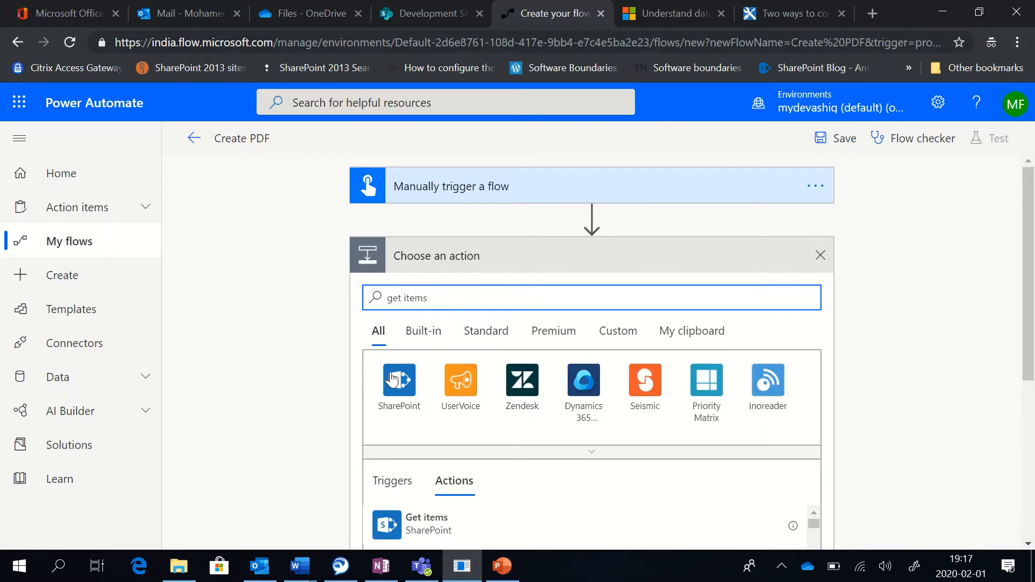
pyautogui.click(445, 524)
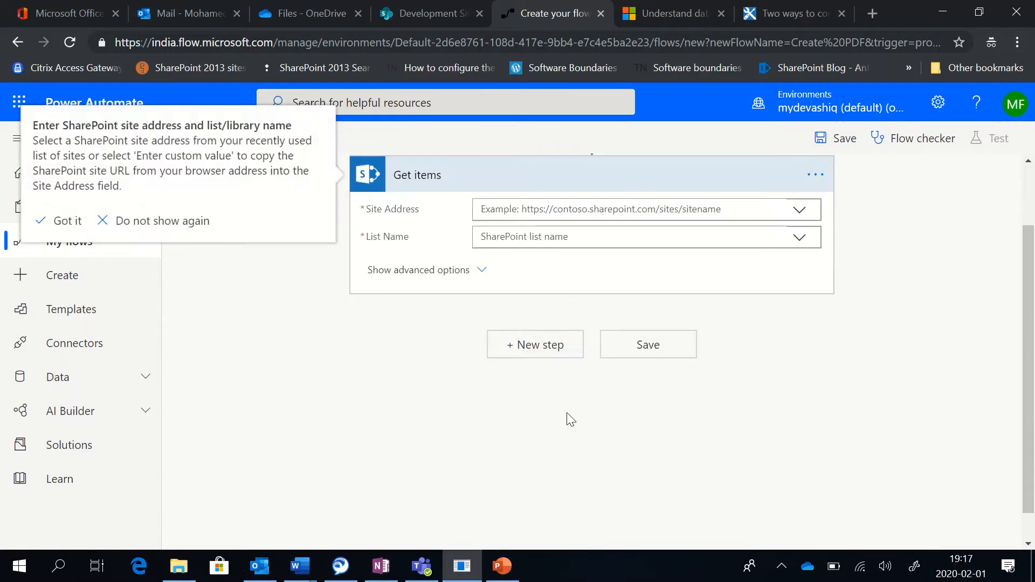
# - Point the Get items action at the Development Site address (sites/CCSRunServiceDevSite) and the list "PDF List"
pyautogui.click(800, 210)
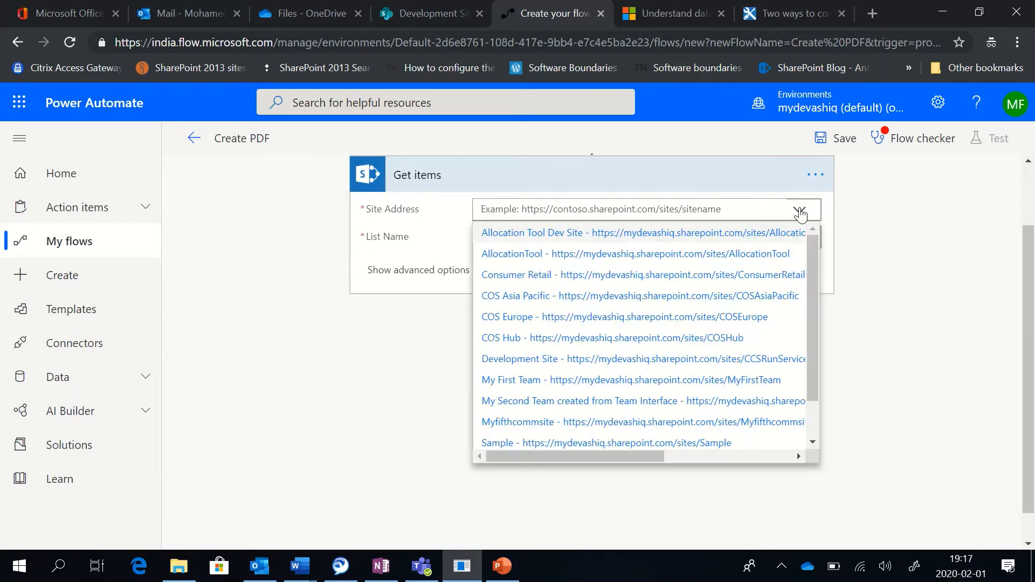
pyautogui.click(558, 360)
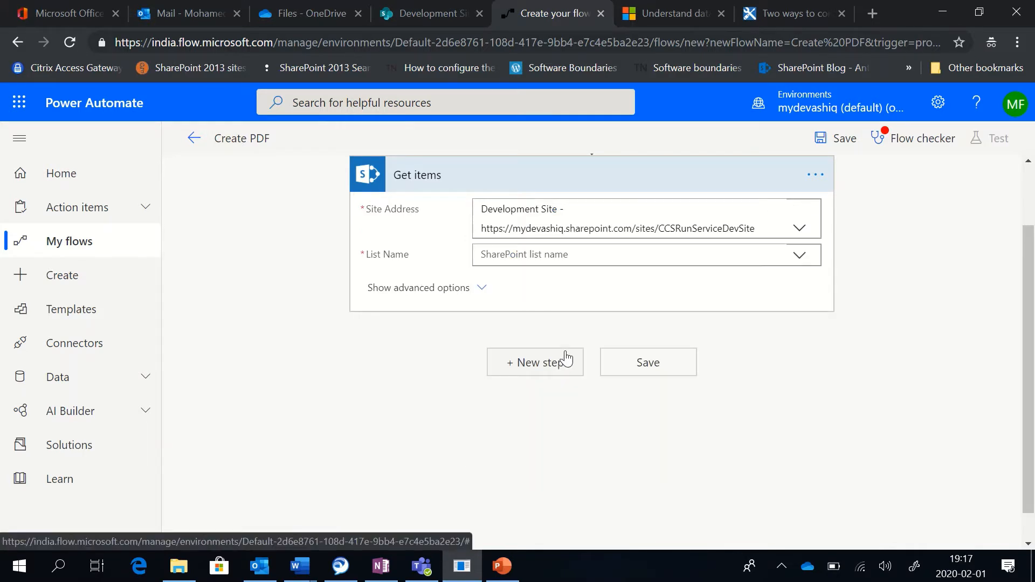
pyautogui.click(799, 255)
pyautogui.click(521, 345)
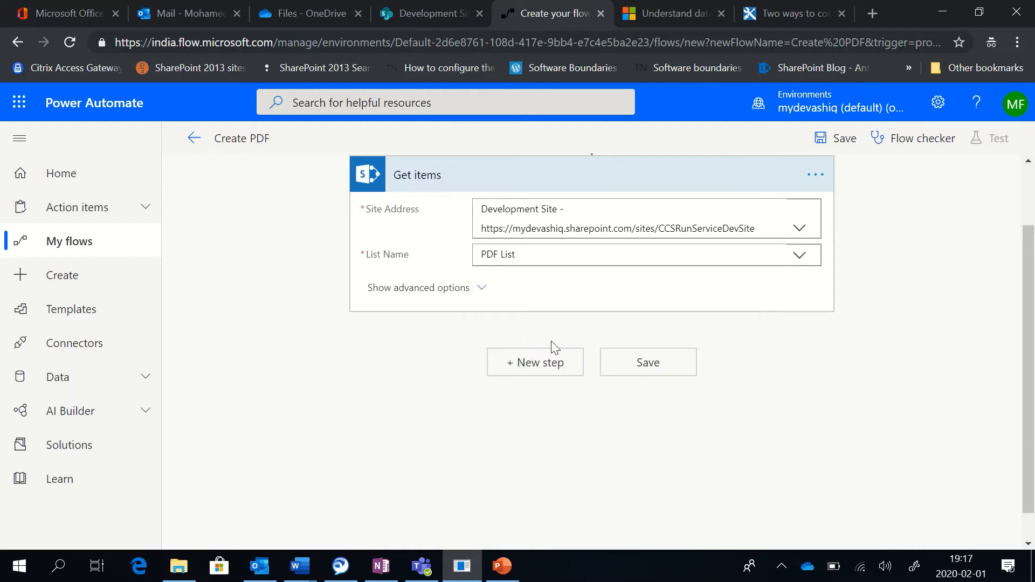
# - Add a Data Operations "Select" action after Get items and set its From input to the Get items "value" content
pyautogui.click(538, 370)
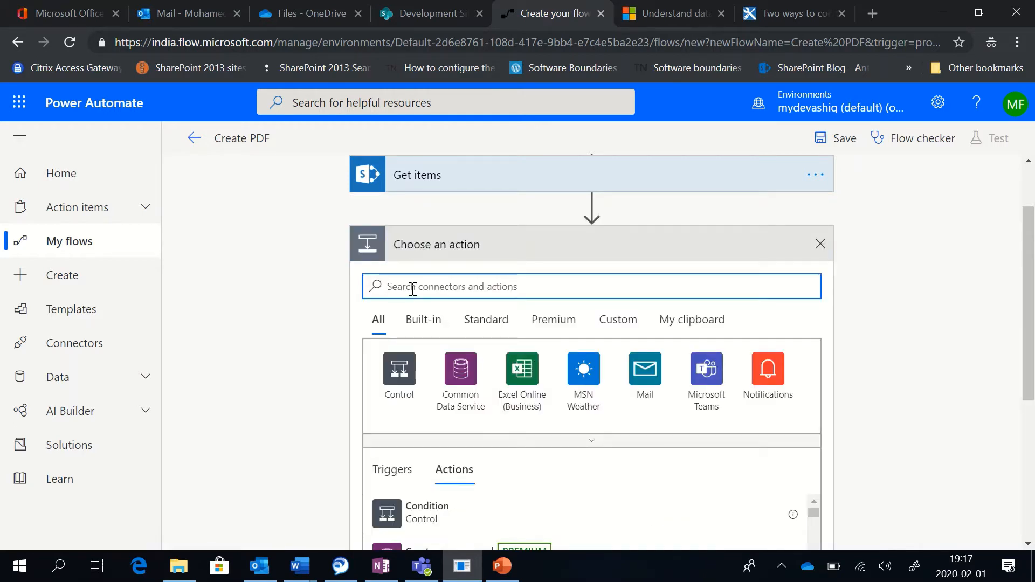
pyautogui.write('select')
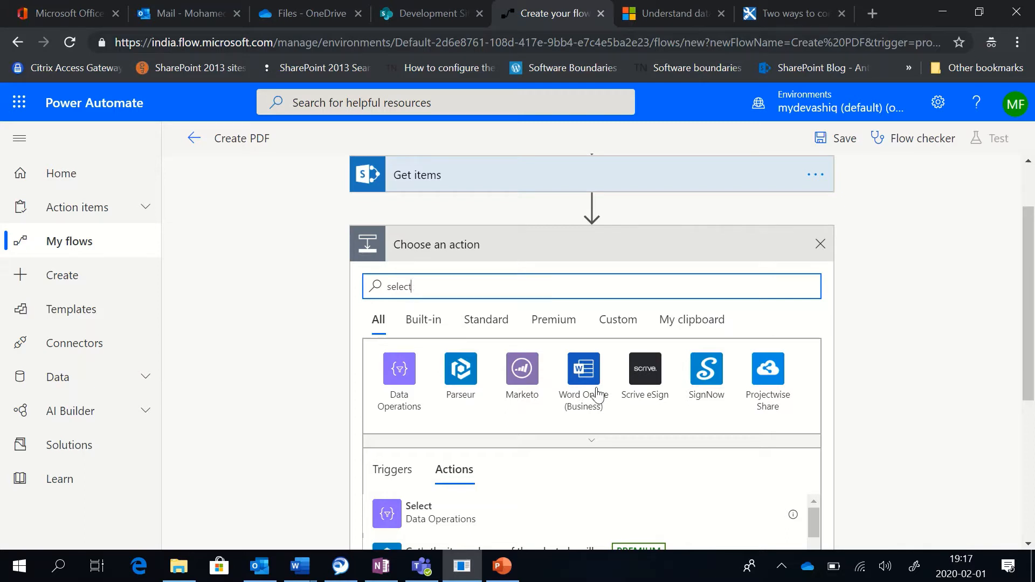
pyautogui.scroll(-2, 480, 338)
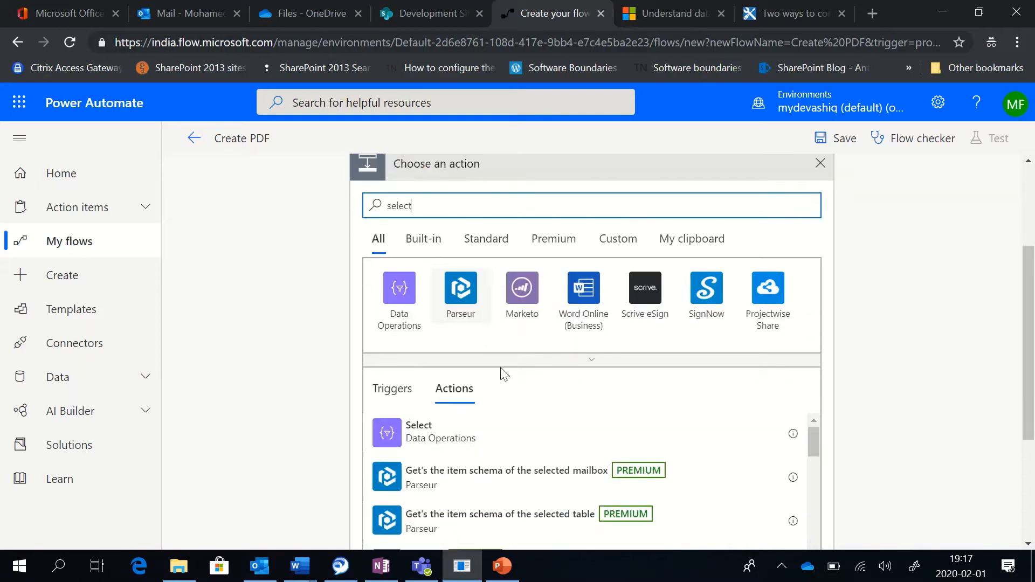
pyautogui.click(424, 438)
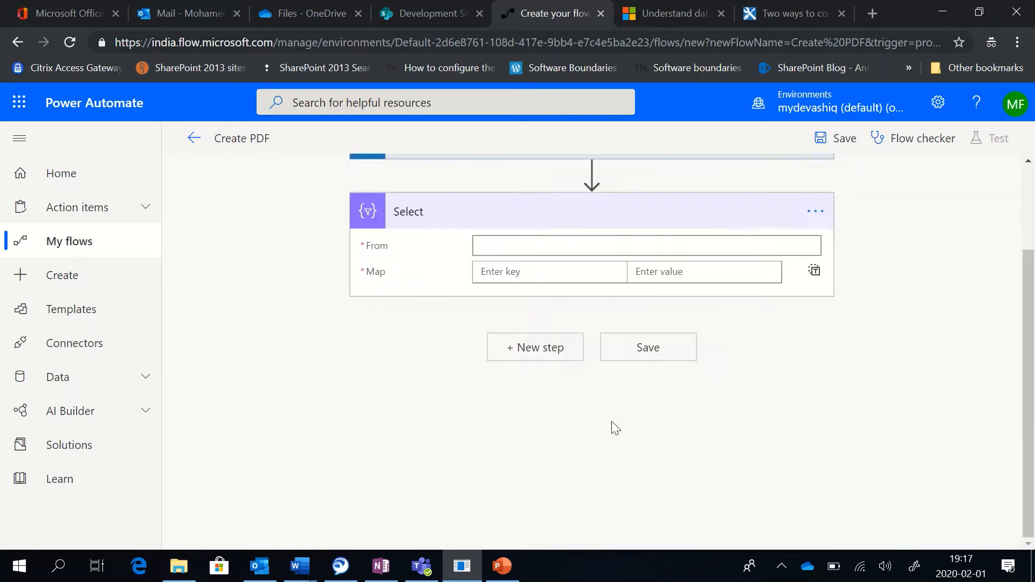
pyautogui.click(502, 249)
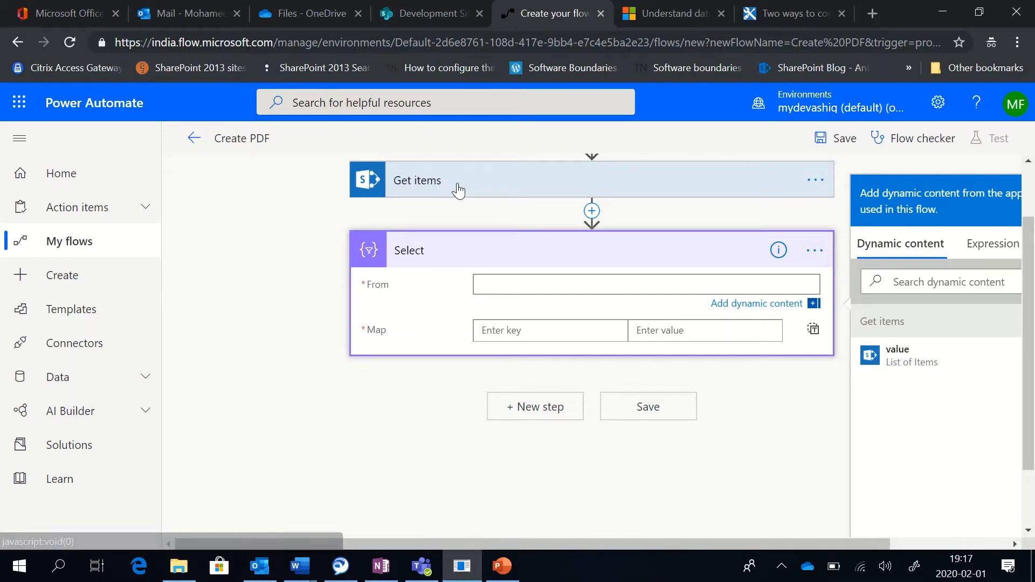
pyautogui.click(920, 358)
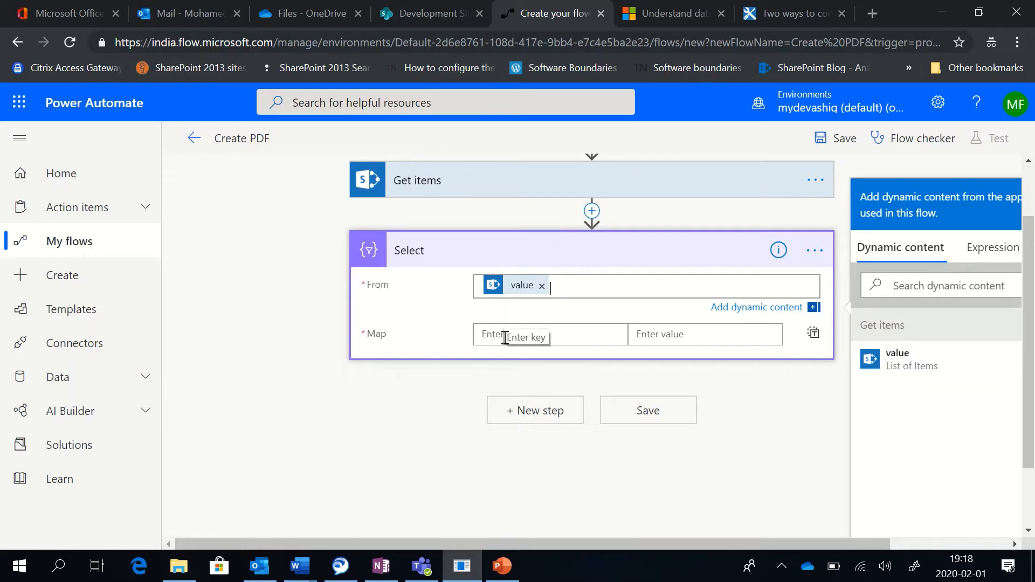
pyautogui.moveTo(367, 331); pyautogui.dragTo(393, 333)
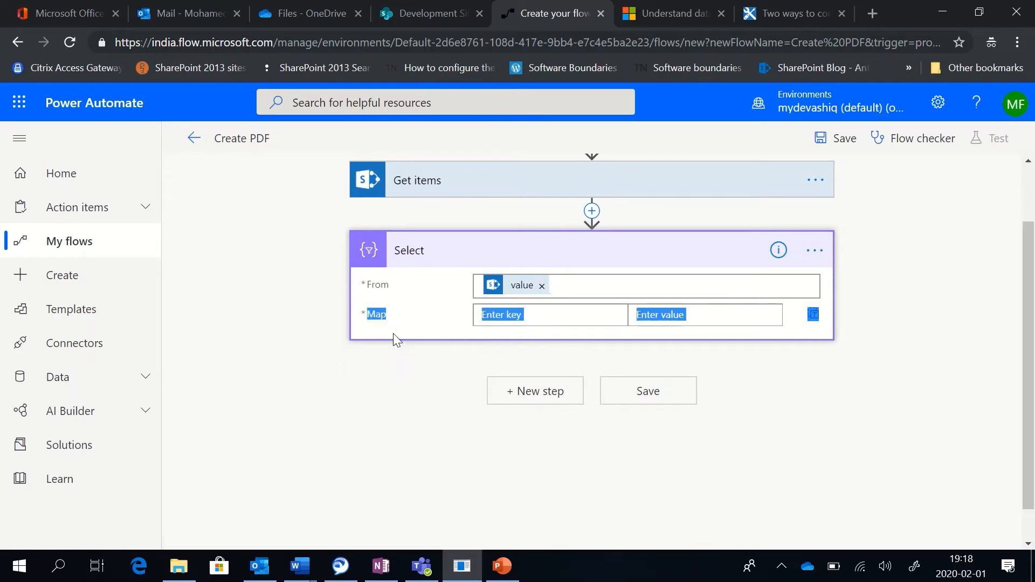
# - Map the key "Employee Name" to the dynamic content "Employee No" in the Select action
pyautogui.click(536, 313)
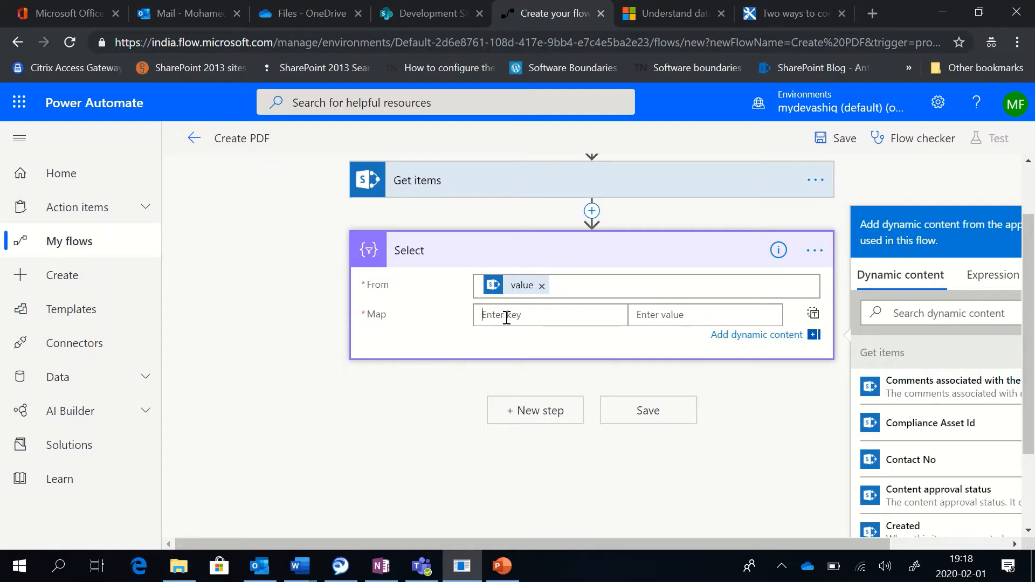
pyautogui.write('Emp')
pyautogui.write('loyeed')
pyautogui.write('Name')
pyautogui.click(681, 315)
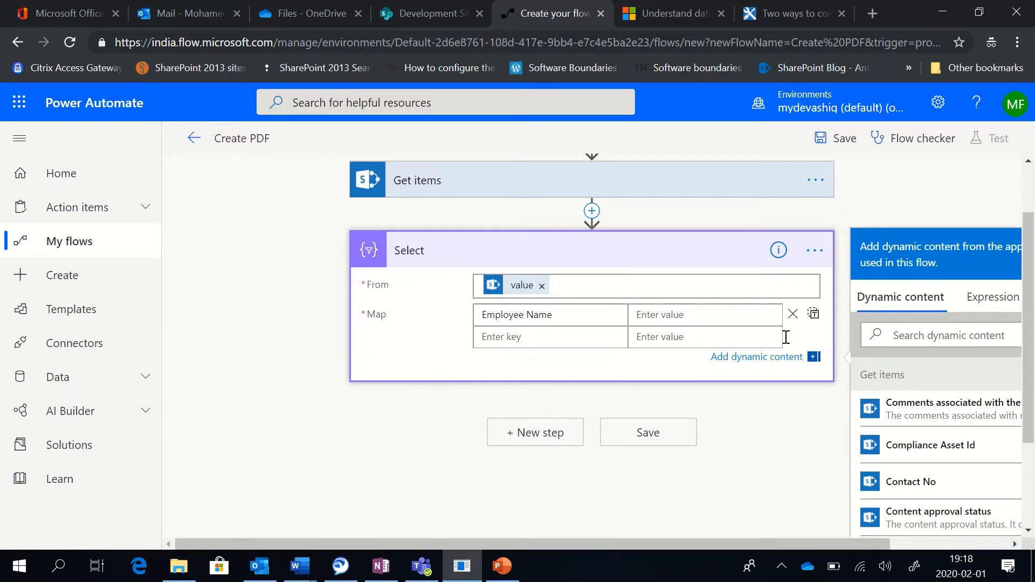
pyautogui.click(908, 335)
pyautogui.write('e')
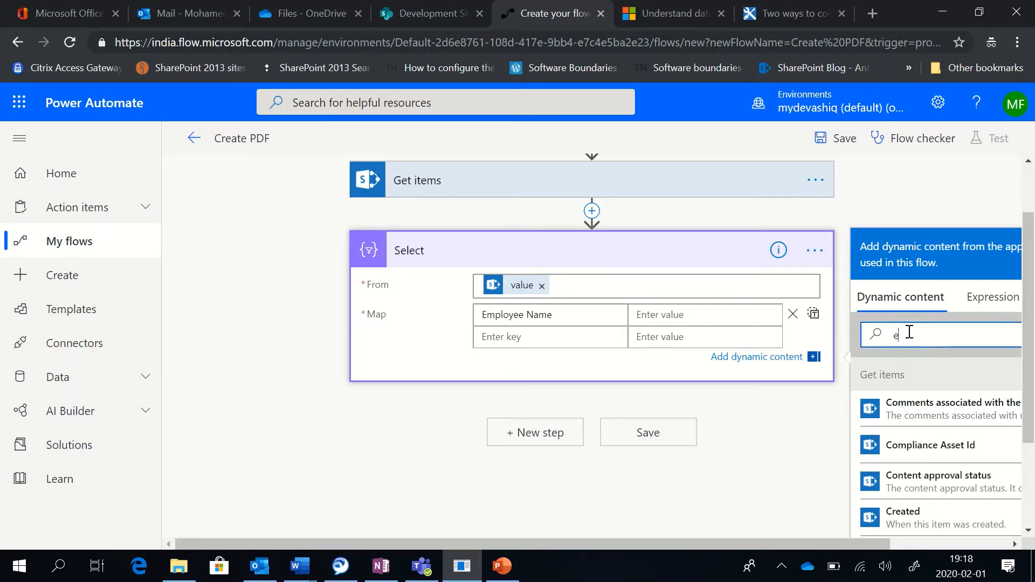
pyautogui.write('mp')
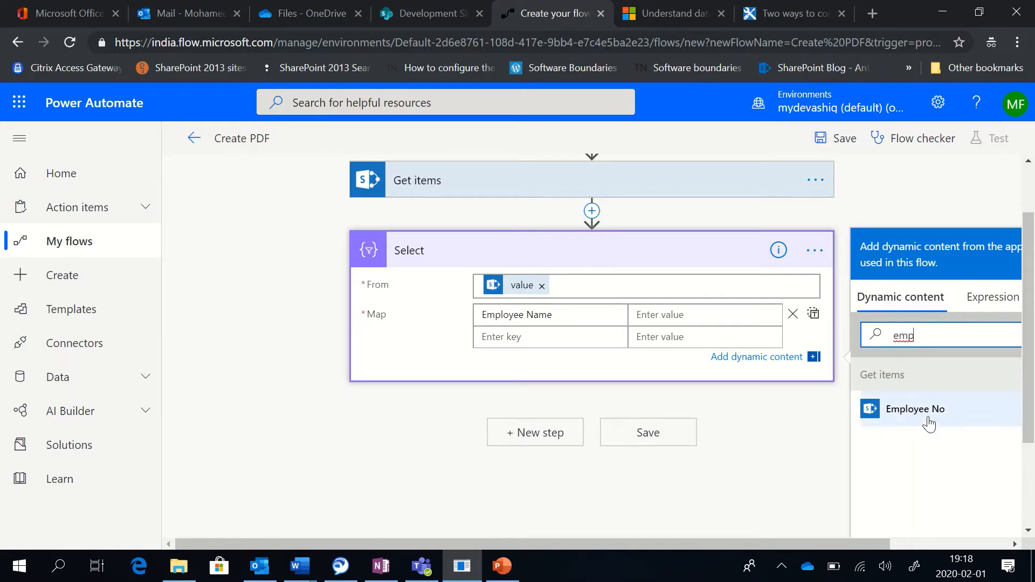
pyautogui.click(918, 413)
# - Add a second mapping in the Select action from the key "Office Location" to the dynamic content "Office Location Value"
pyautogui.click(514, 343)
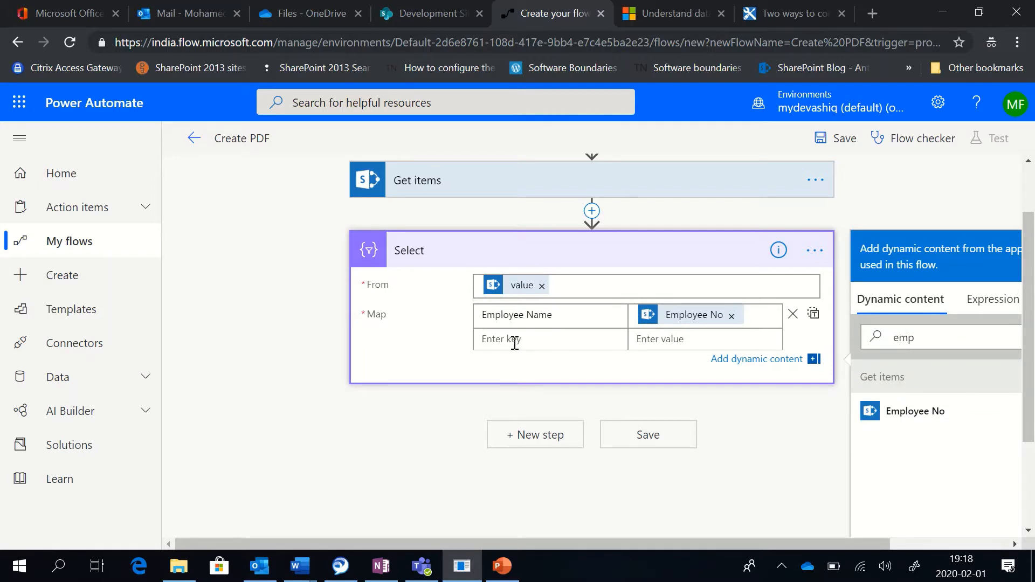
pyautogui.write('Office Location')
pyautogui.click(674, 338)
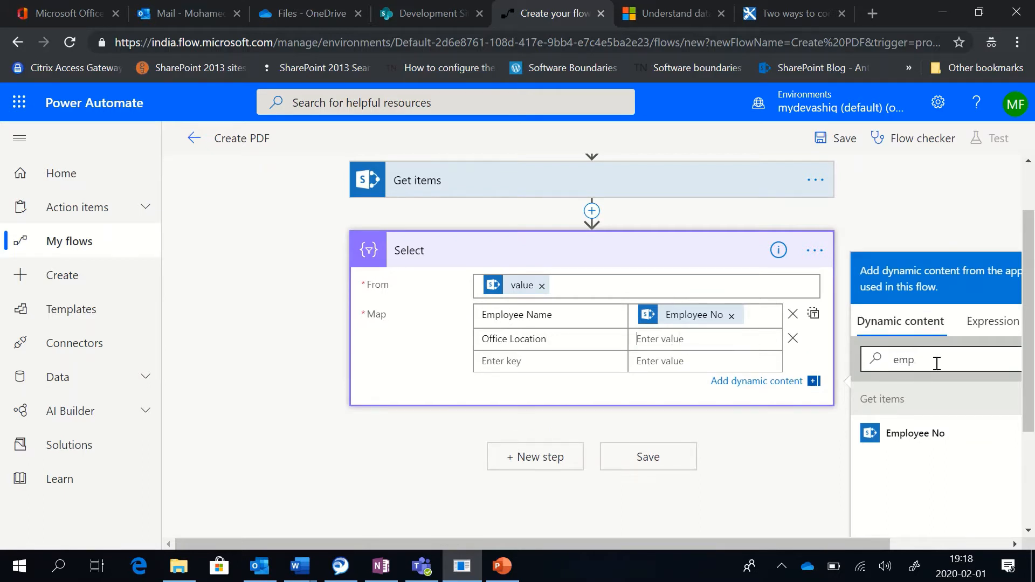
pyautogui.moveTo(935, 360); pyautogui.dragTo(849, 356)
pyautogui.write('location')
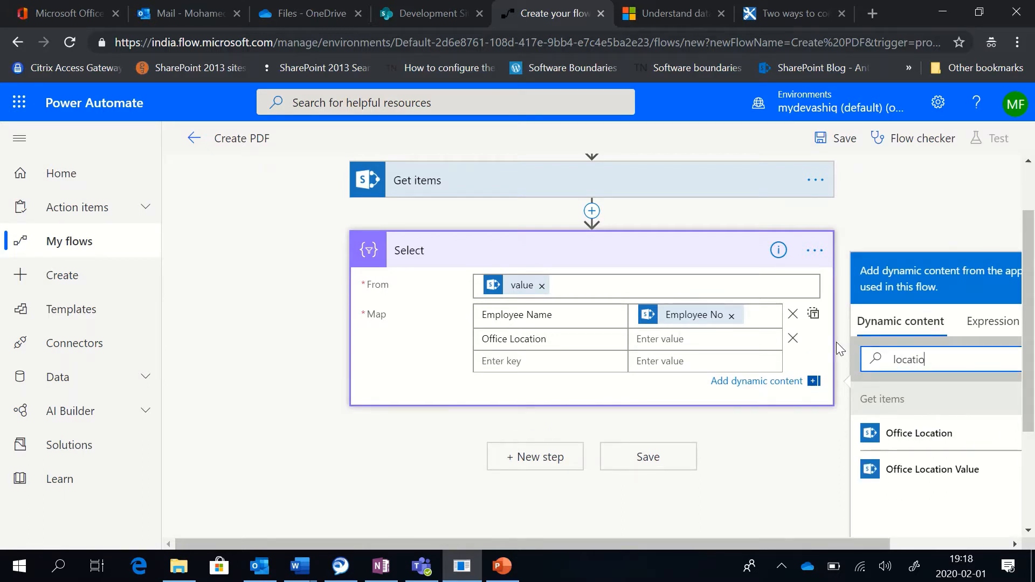
pyautogui.click(978, 470)
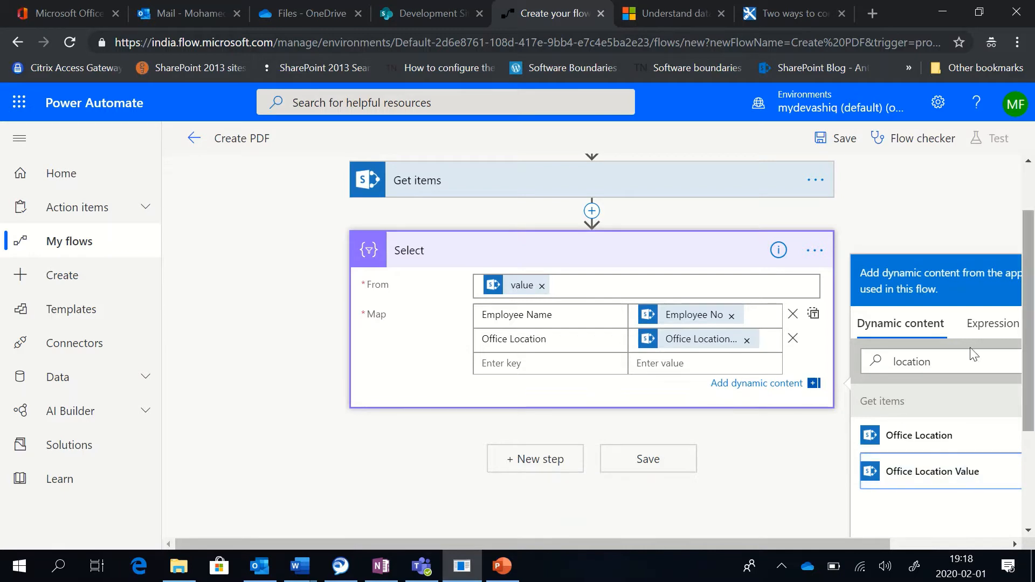
# - Add a third mapping in the Select action from the key "Contact No" to the dynamic content "Contact No"
pyautogui.click(513, 363)
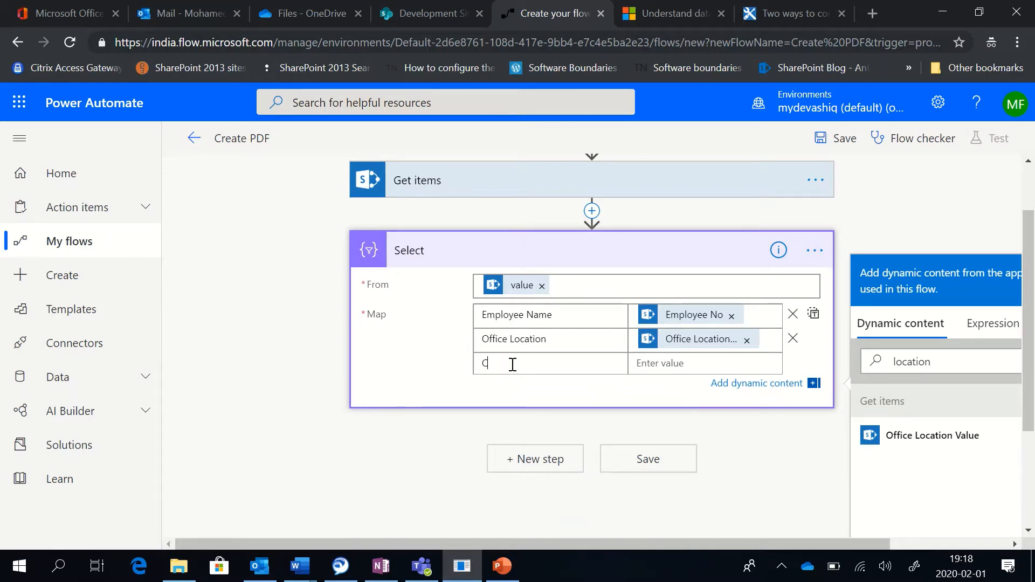
pyautogui.write('Contact No')
pyautogui.click(703, 372)
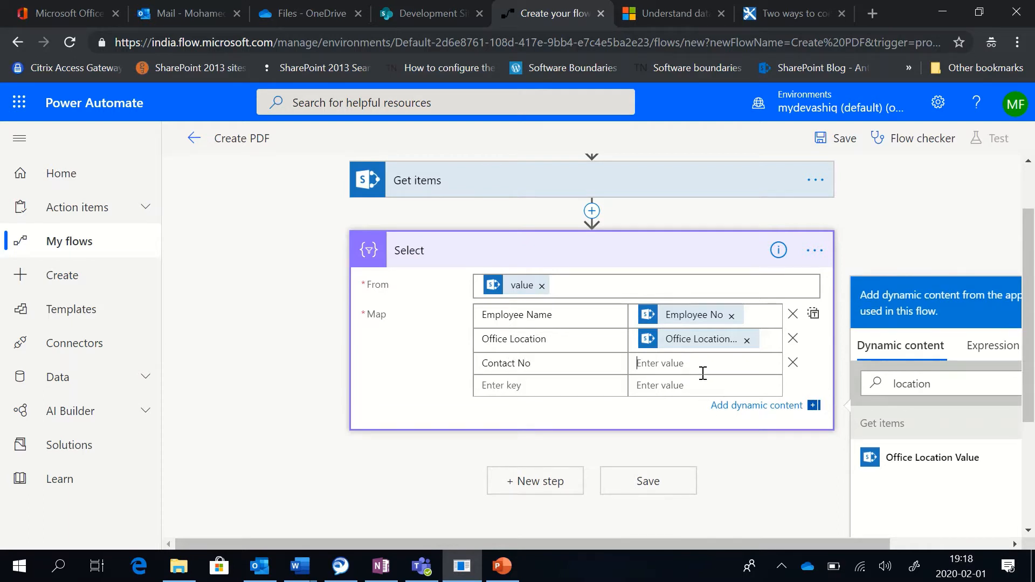
pyautogui.moveTo(947, 383); pyautogui.dragTo(798, 369)
pyautogui.write('conta')
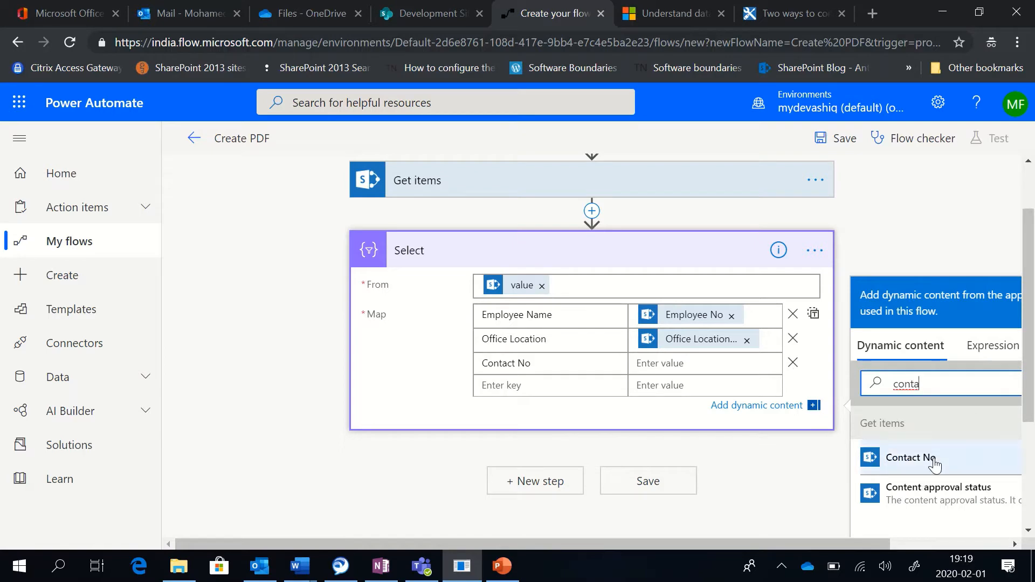
pyautogui.click(934, 459)
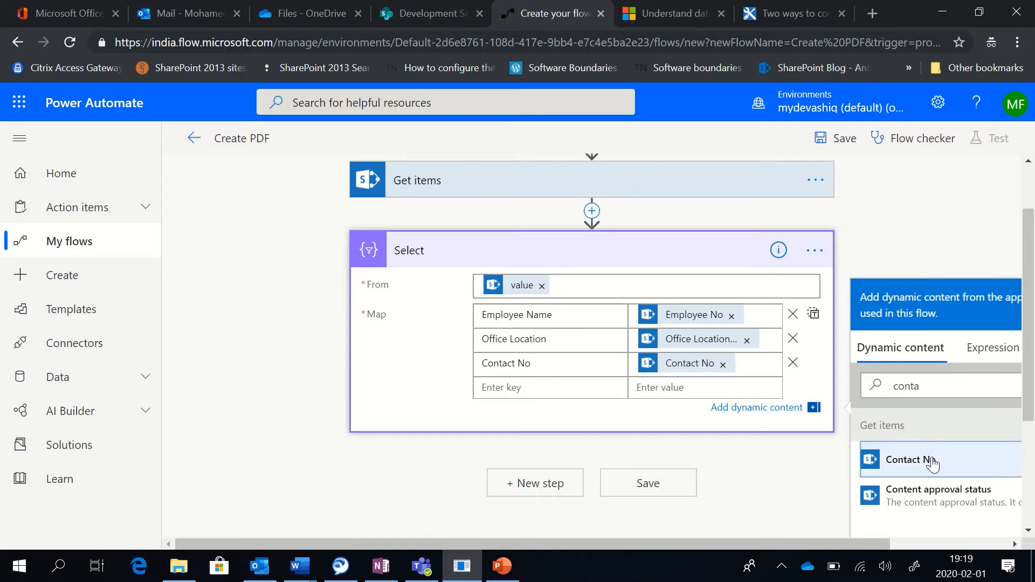
# - Add a Data Operations "Create HTML table" action after the Select action
pyautogui.scroll(-2, 523, 259)
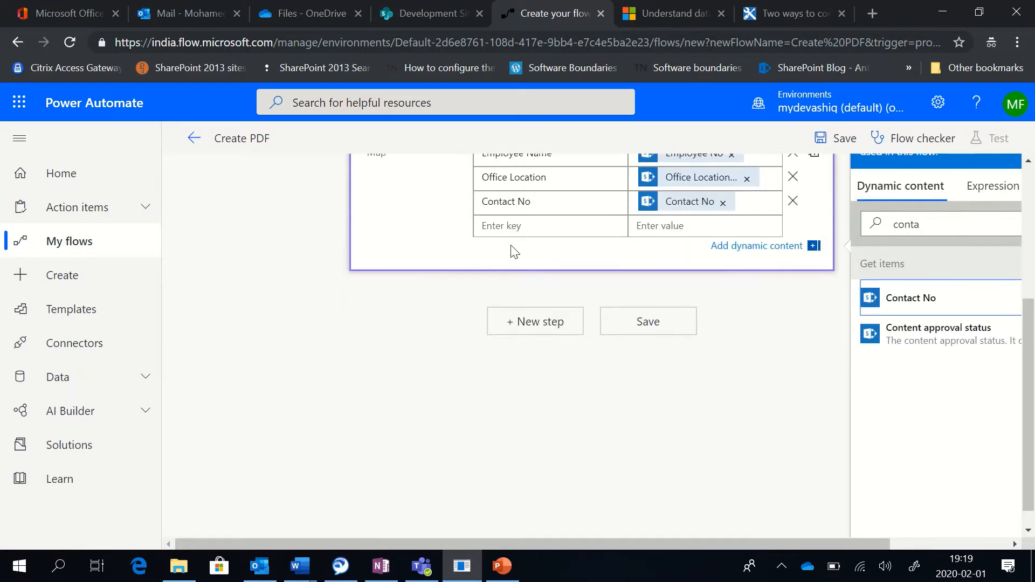
pyautogui.scroll(2, 512, 248)
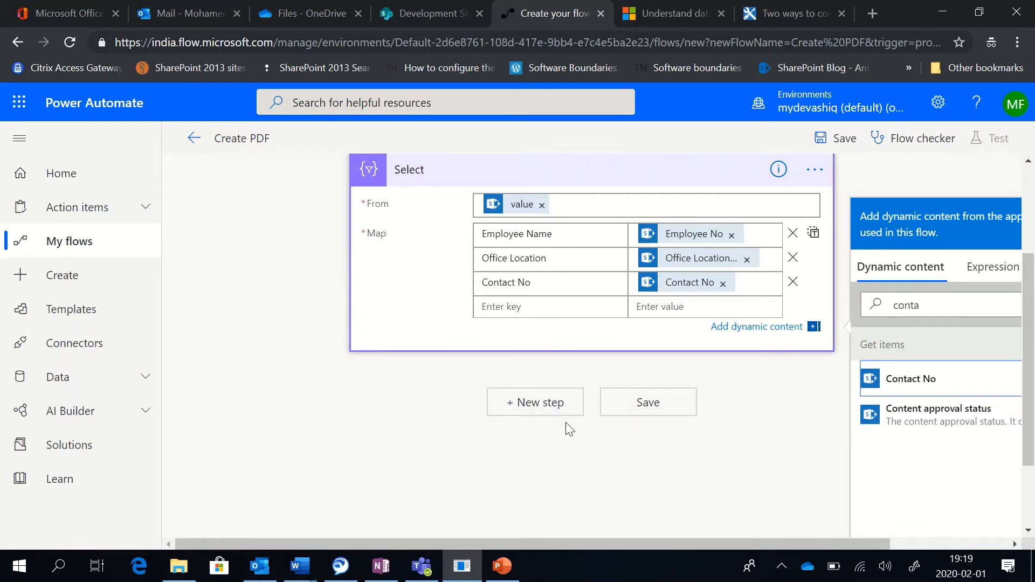
pyautogui.click(542, 409)
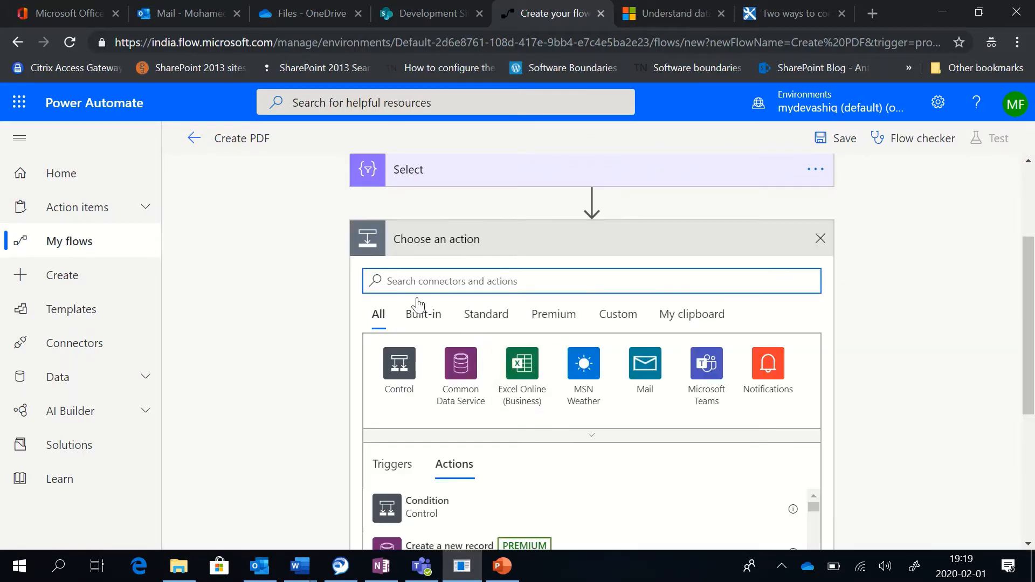
pyautogui.write('create')
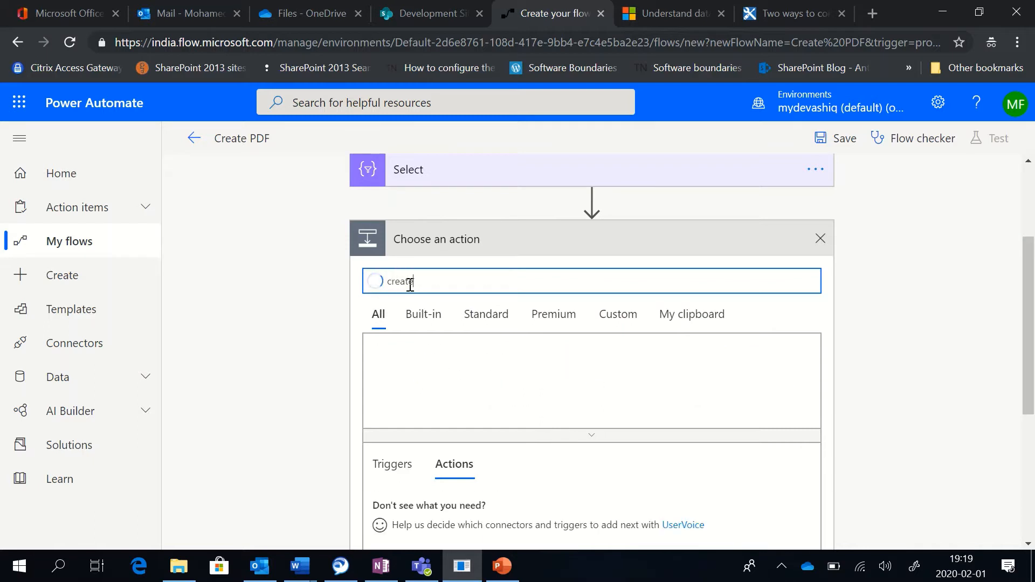
pyautogui.write(' html table')
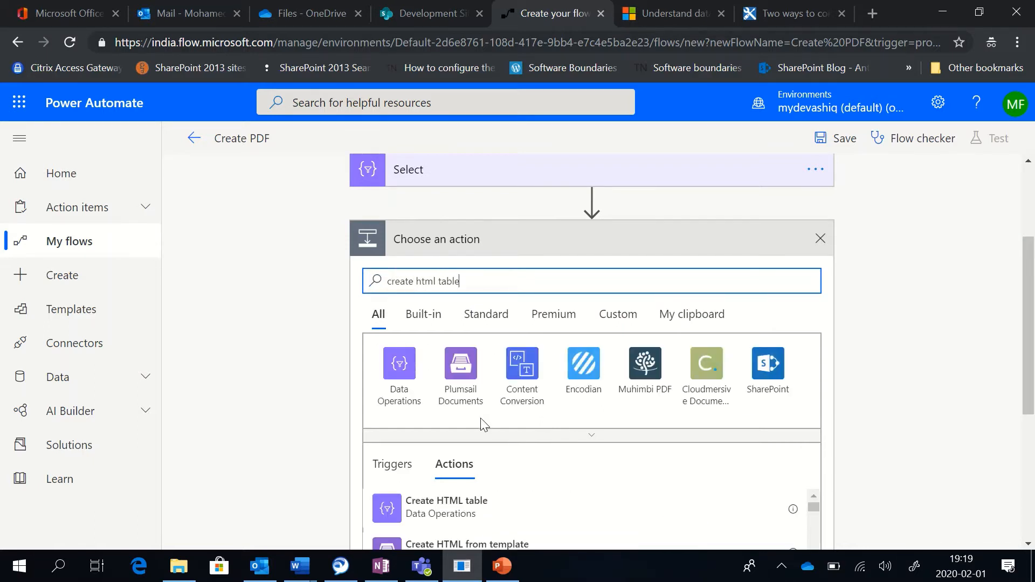
pyautogui.scroll(-3, 474, 388)
pyautogui.click(458, 348)
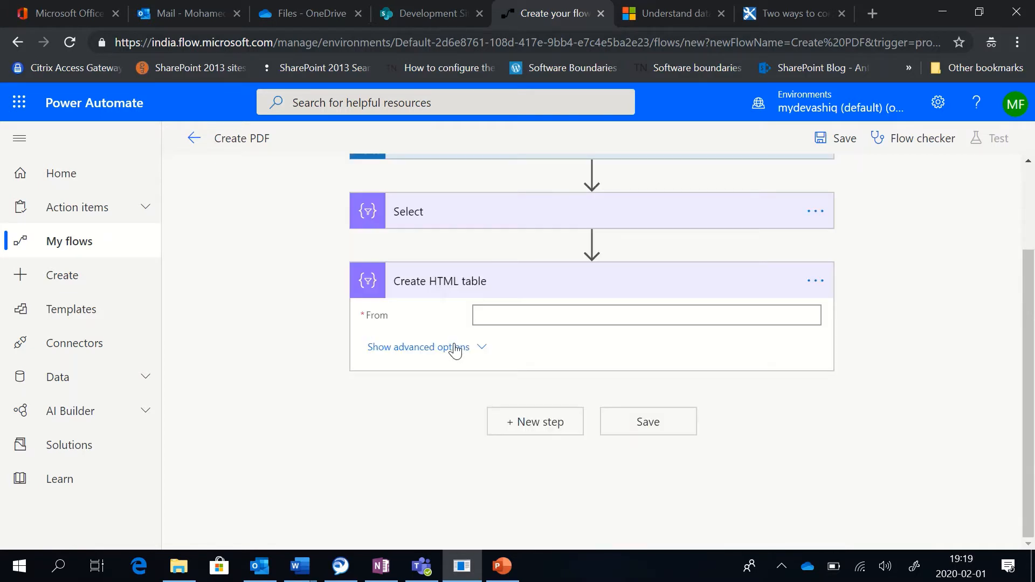
# - Set the From input of the Create HTML table action to the Select action's "Output" content
pyautogui.scroll(2, 573, 338)
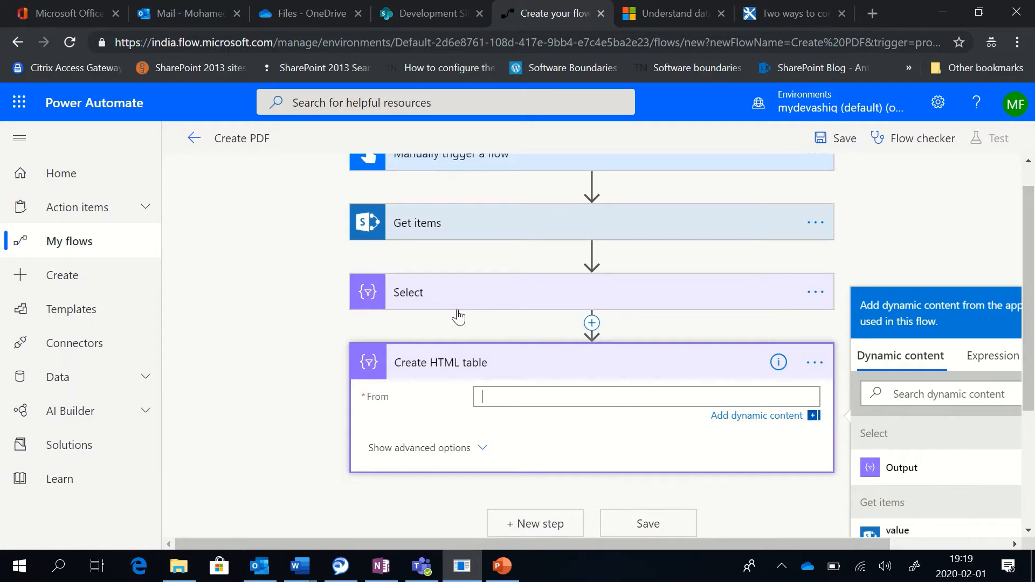
pyautogui.click(901, 468)
pyautogui.scroll(-2, 432, 328)
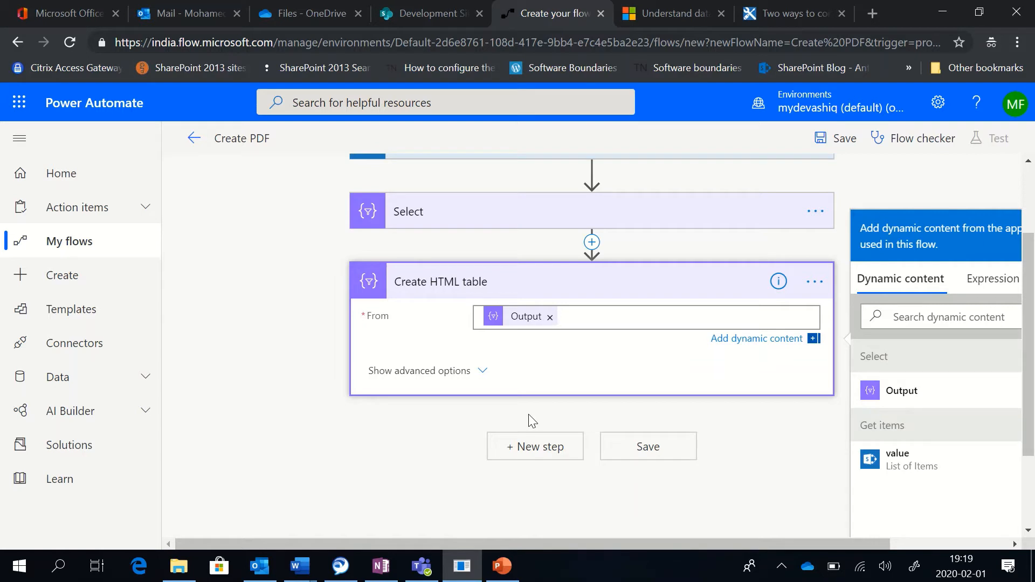
# - Add a OneDrive for Business "Create file" action after the Create HTML table action
pyautogui.click(536, 447)
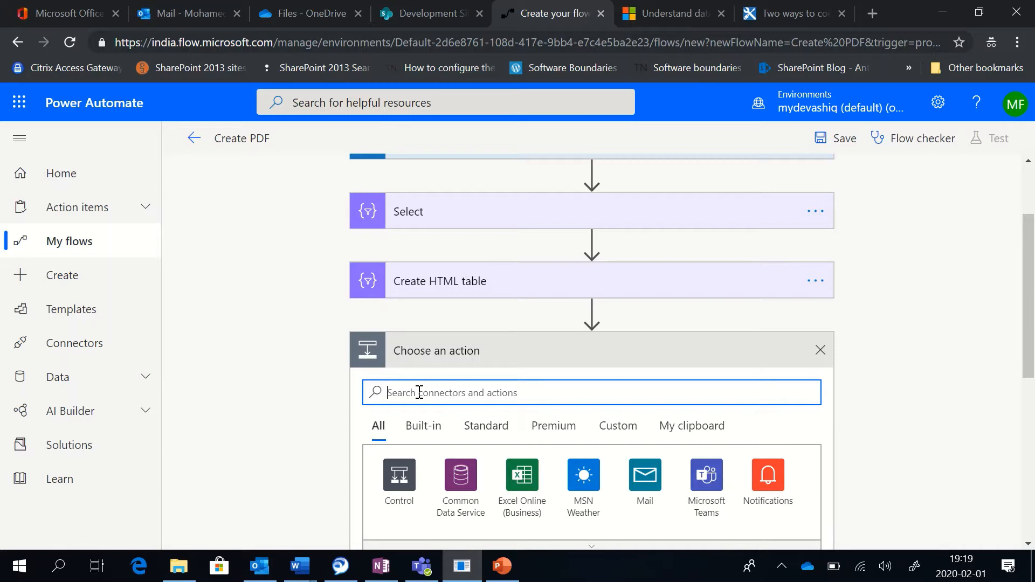
pyautogui.write('create')
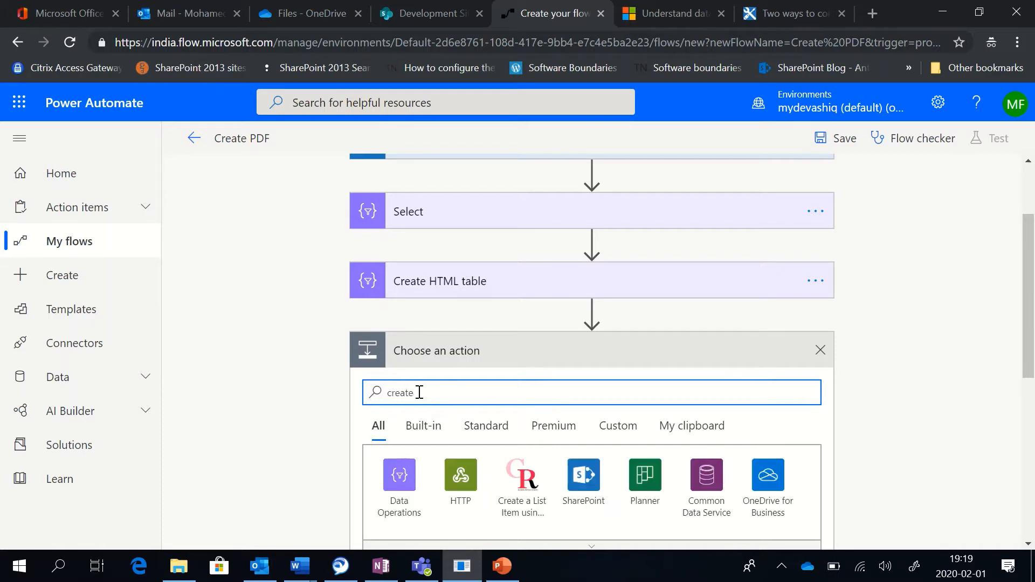
pyautogui.write(' file')
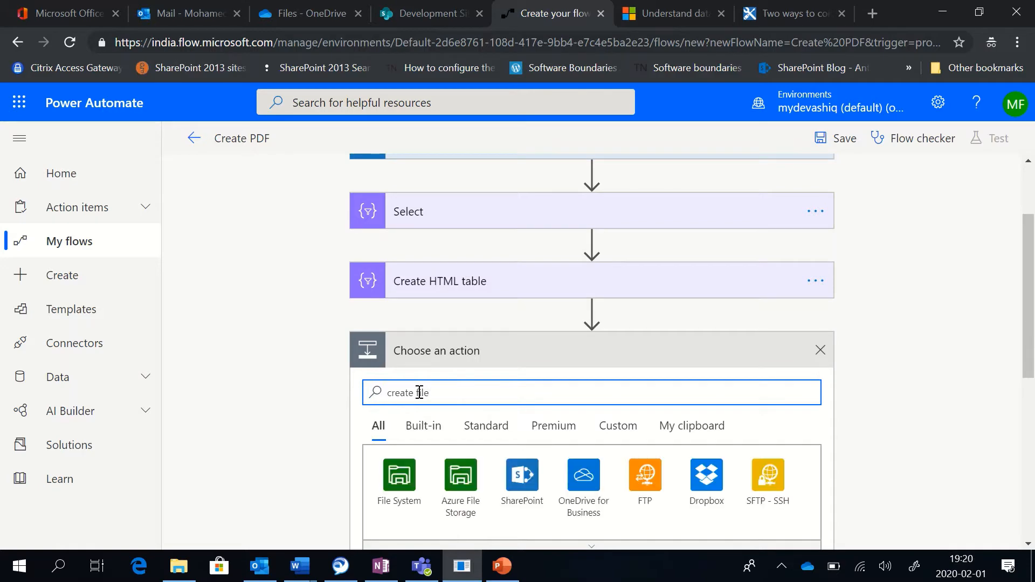
pyautogui.scroll(-2, 560, 378)
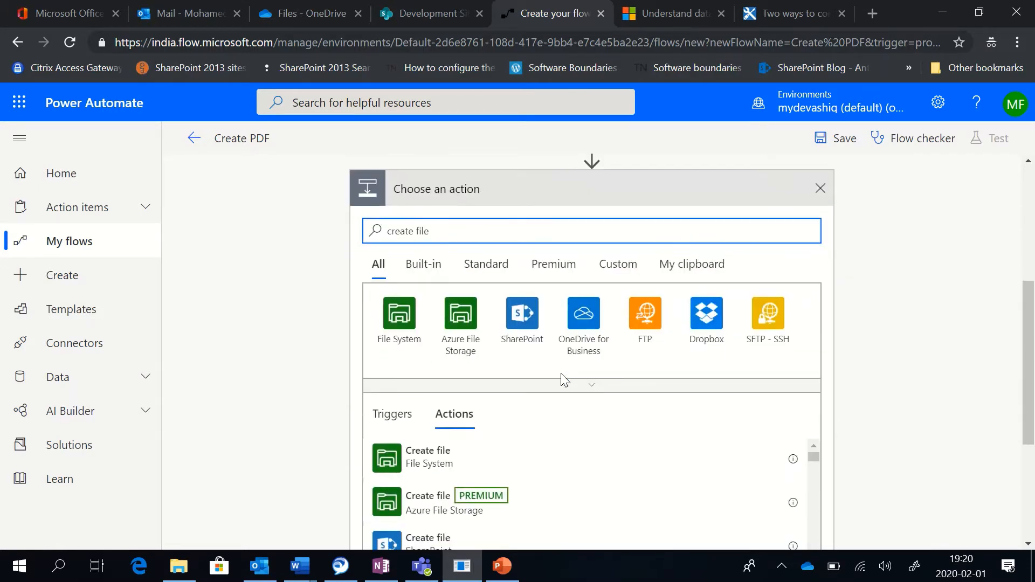
pyautogui.scroll(-3, 566, 380)
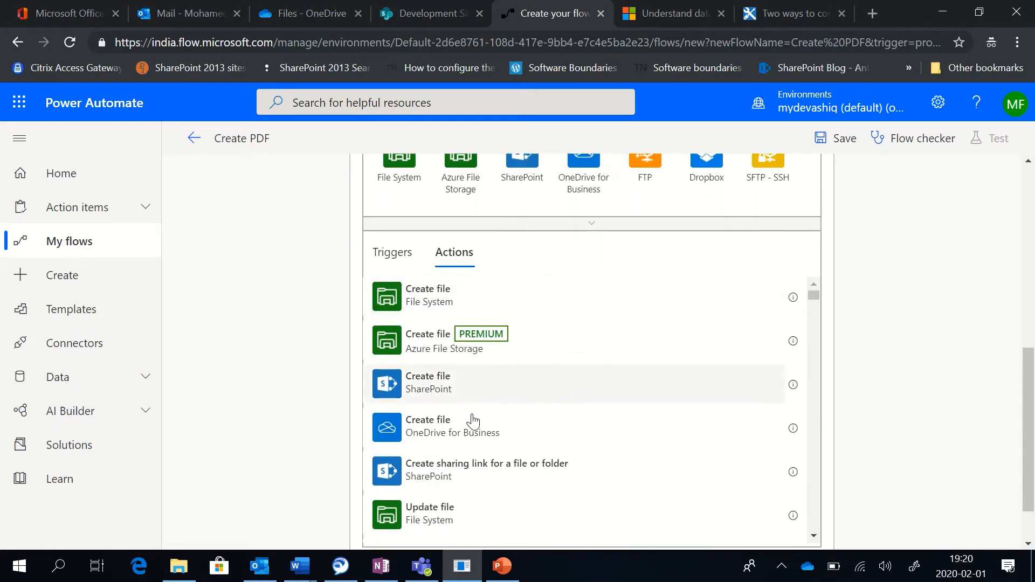
pyautogui.click(444, 426)
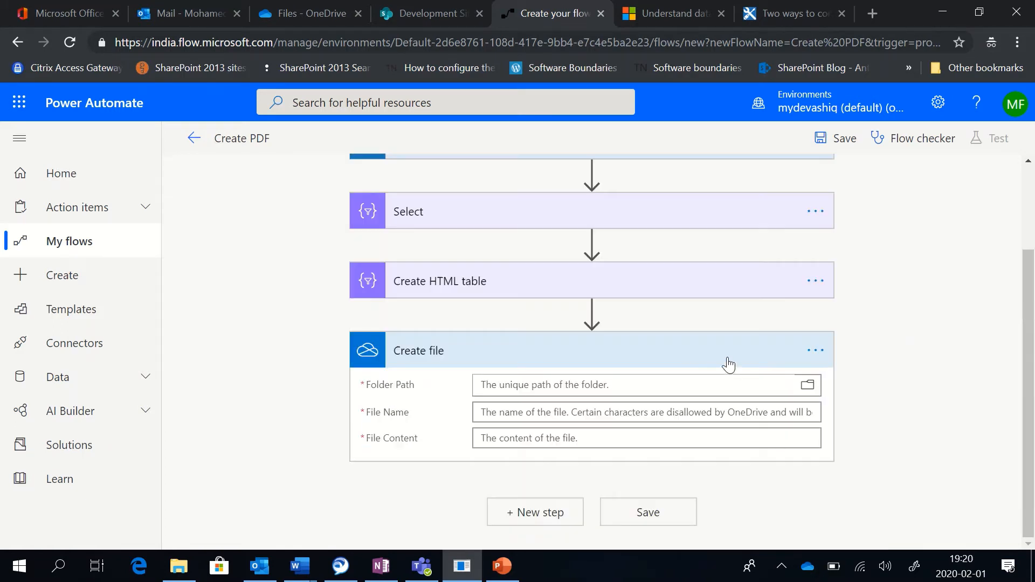
# - Set the Create file action's folder path to the OneDrive root and name the file "SharePointListItems.html"
pyautogui.click(808, 387)
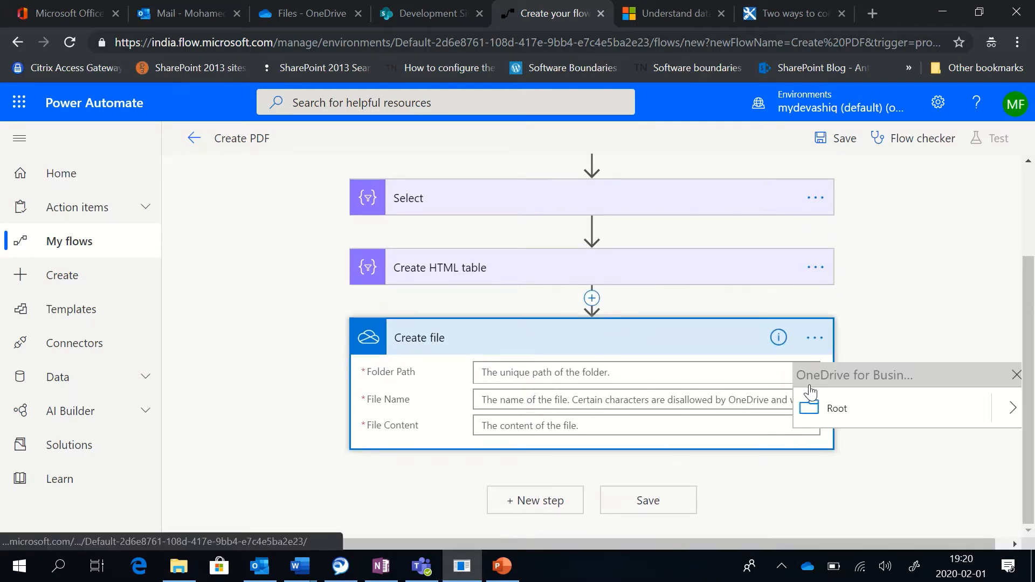
pyautogui.click(846, 411)
pyautogui.click(526, 412)
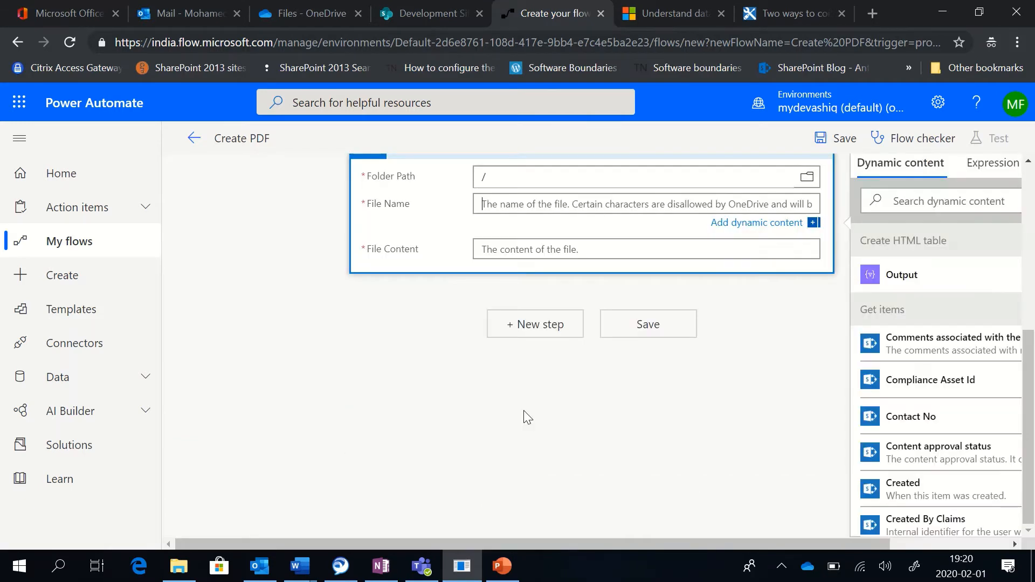
pyautogui.write('SharePointList')
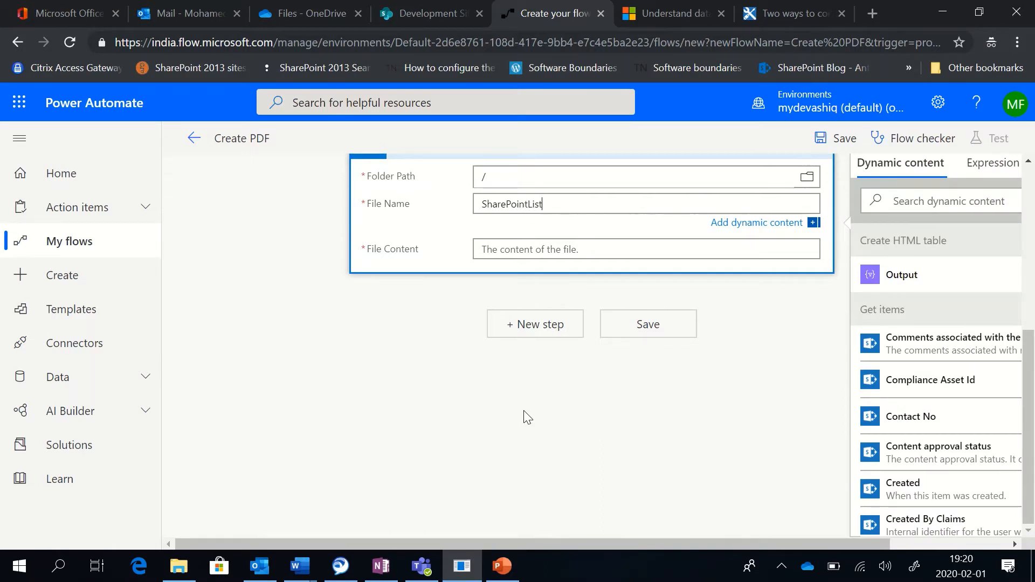
pyautogui.write('Items.html')
# - Set the file content of the Create file action to the "Output" of Create HTML table
pyautogui.click(536, 250)
pyautogui.scroll(4, 586, 286)
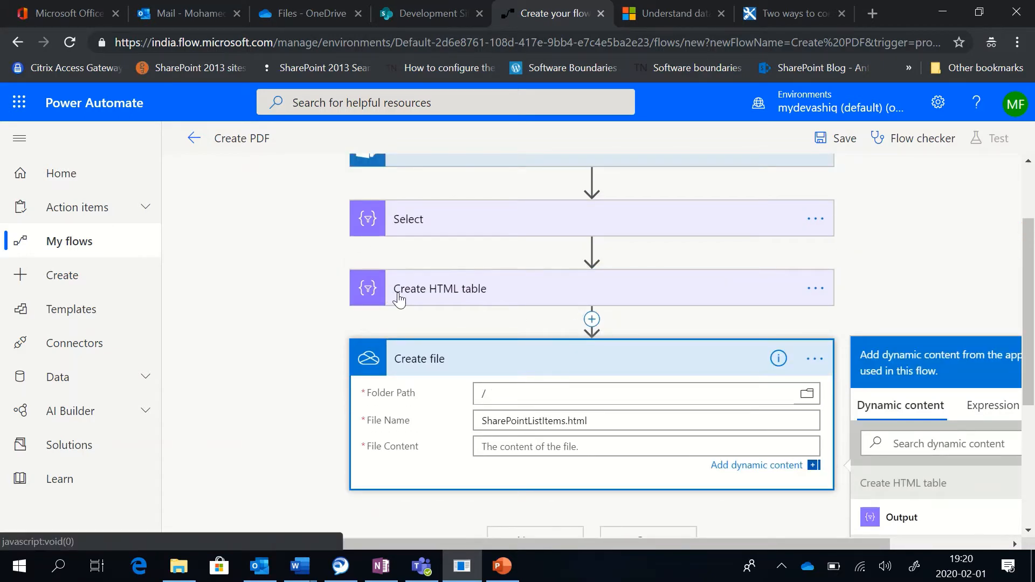
pyautogui.scroll(-3, 973, 420)
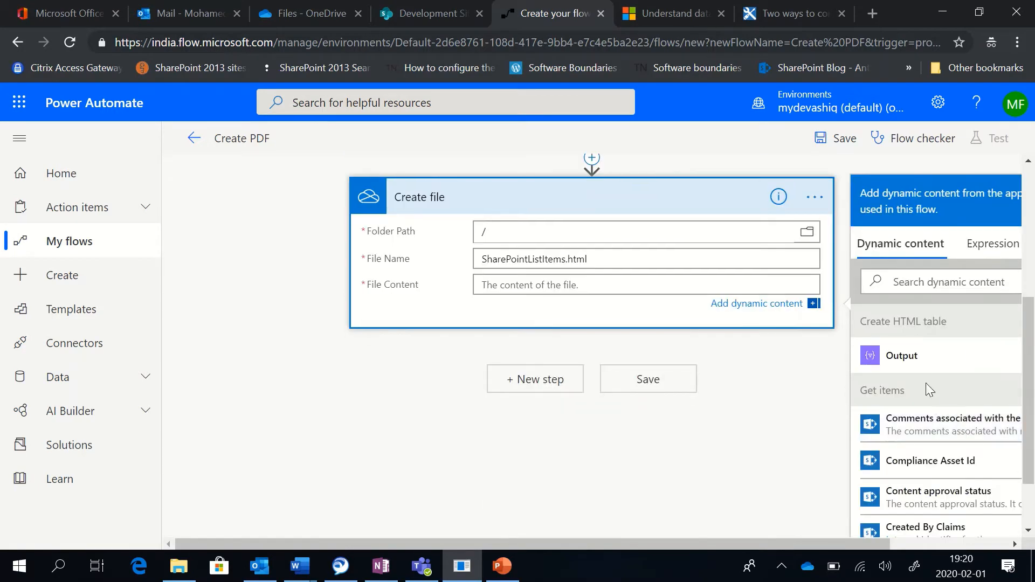
pyautogui.click(910, 358)
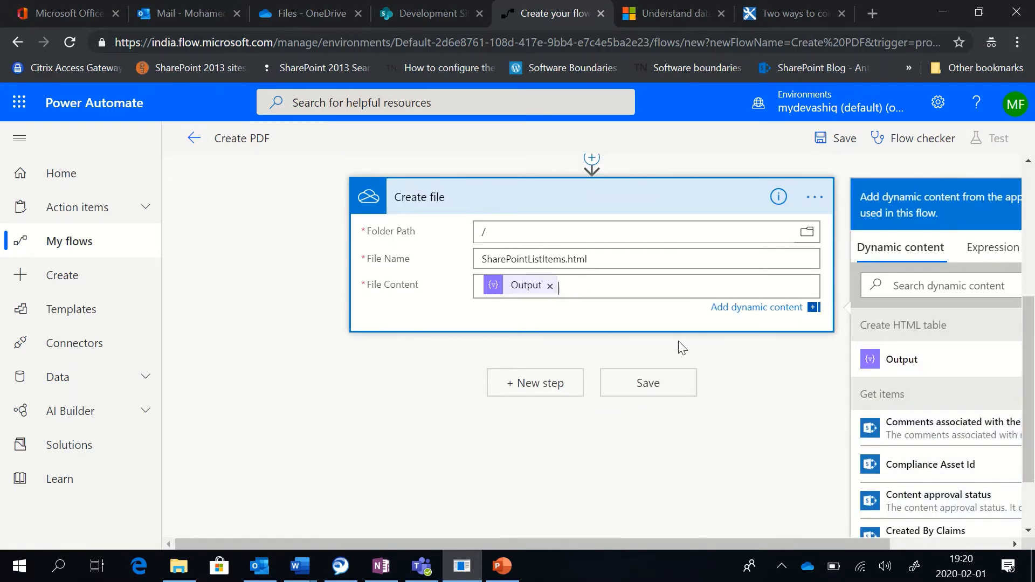
# - Add a OneDrive for Business "Convert file" action after the Create file action
pyautogui.scroll(2, 636, 350)
pyautogui.scroll(-3, 586, 353)
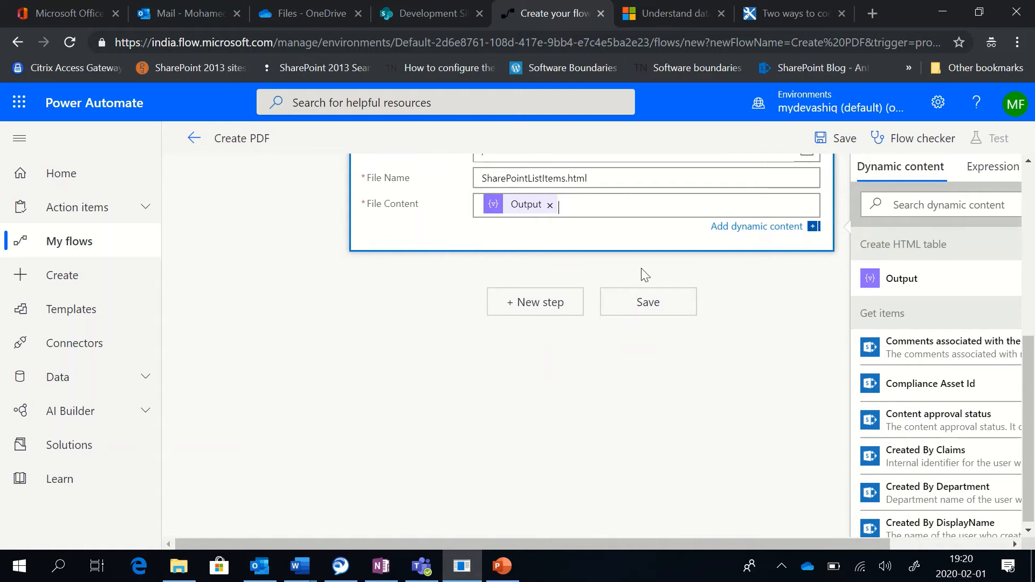
pyautogui.scroll(2, 560, 314)
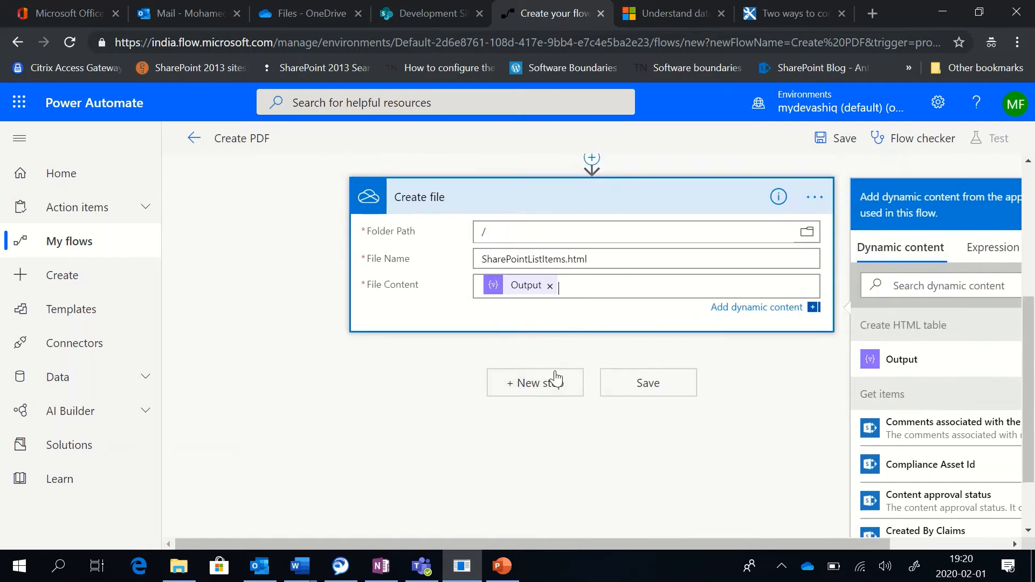
pyautogui.click(541, 387)
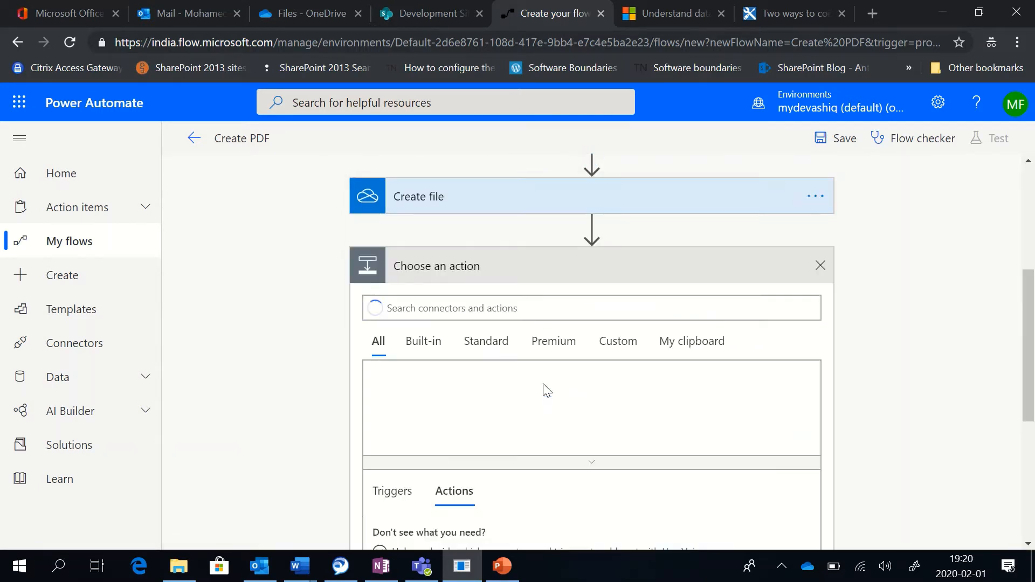
pyautogui.write('conver')
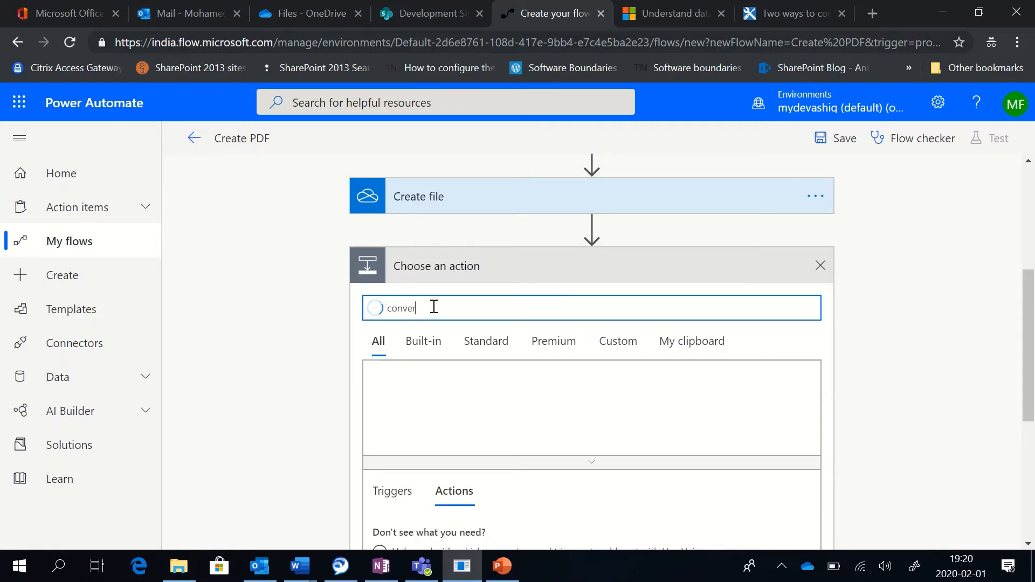
pyautogui.write('t file')
pyautogui.scroll(-2, 482, 409)
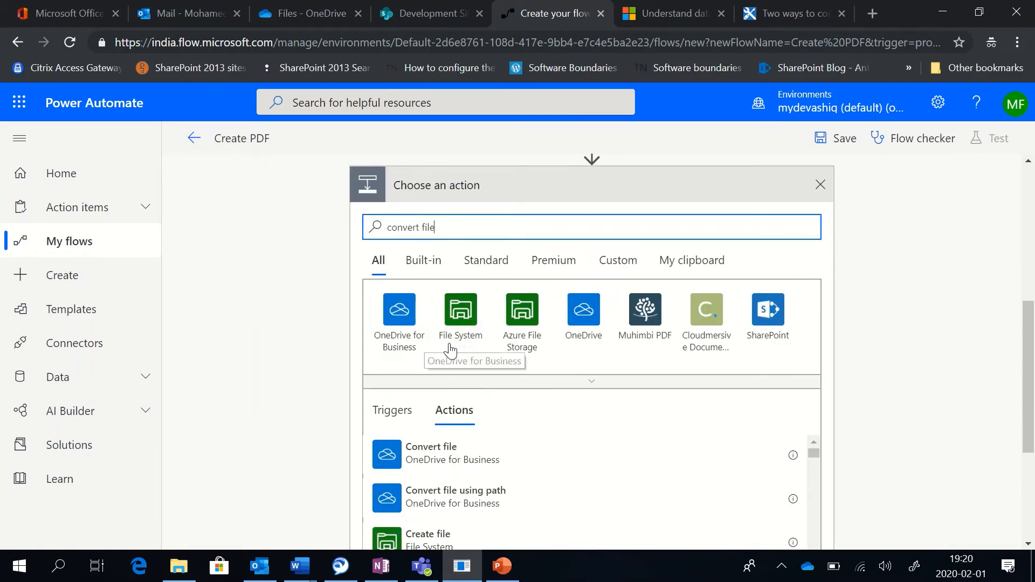
pyautogui.click(446, 456)
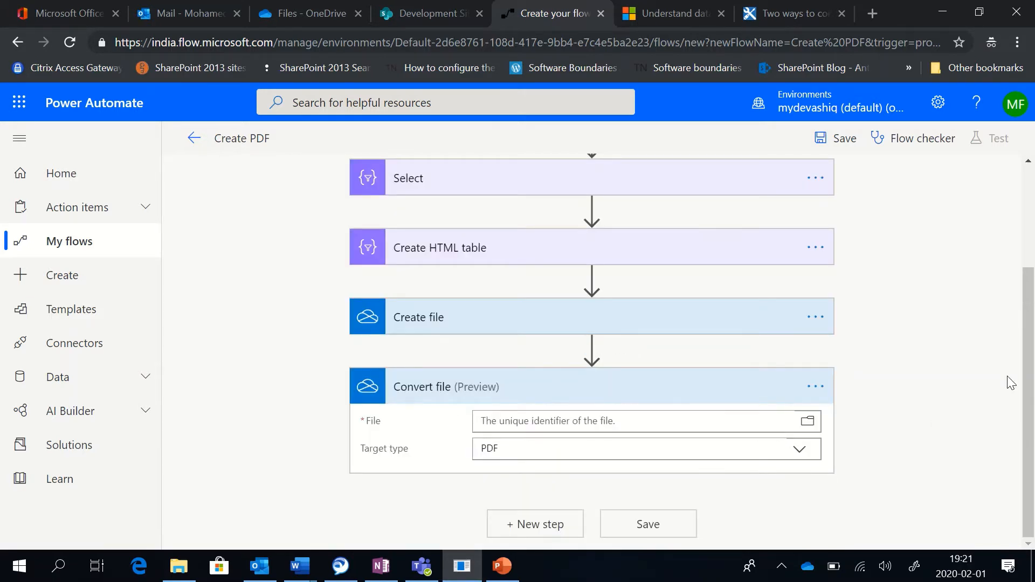
# - Choose PDF as the Convert file action's target type and set its File input to the "Id" from Create file
pyautogui.click(798, 455)
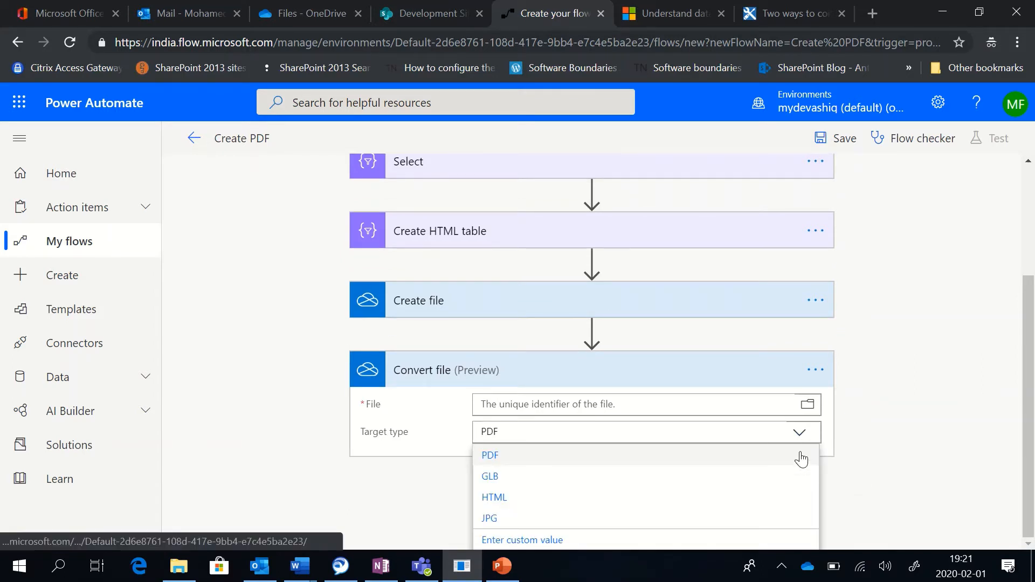
pyautogui.click(500, 461)
pyautogui.click(522, 426)
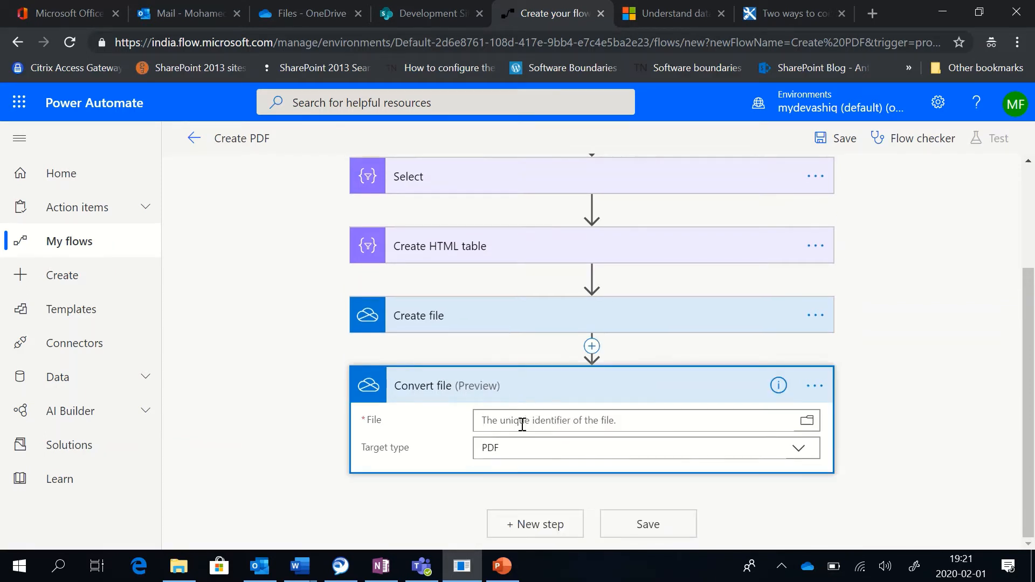
pyautogui.scroll(2, 425, 249)
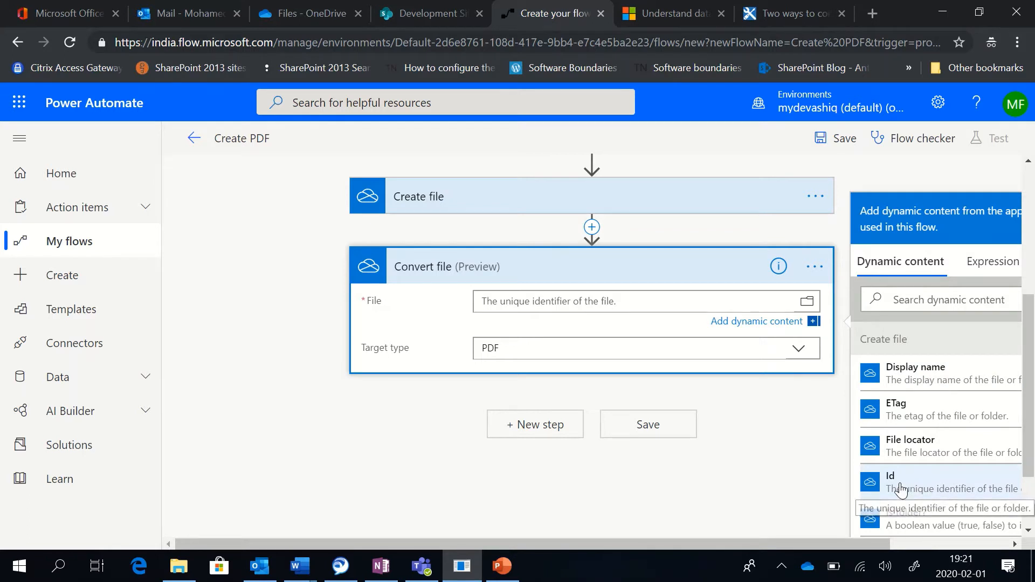
pyautogui.click(951, 487)
pyautogui.scroll(2, 663, 334)
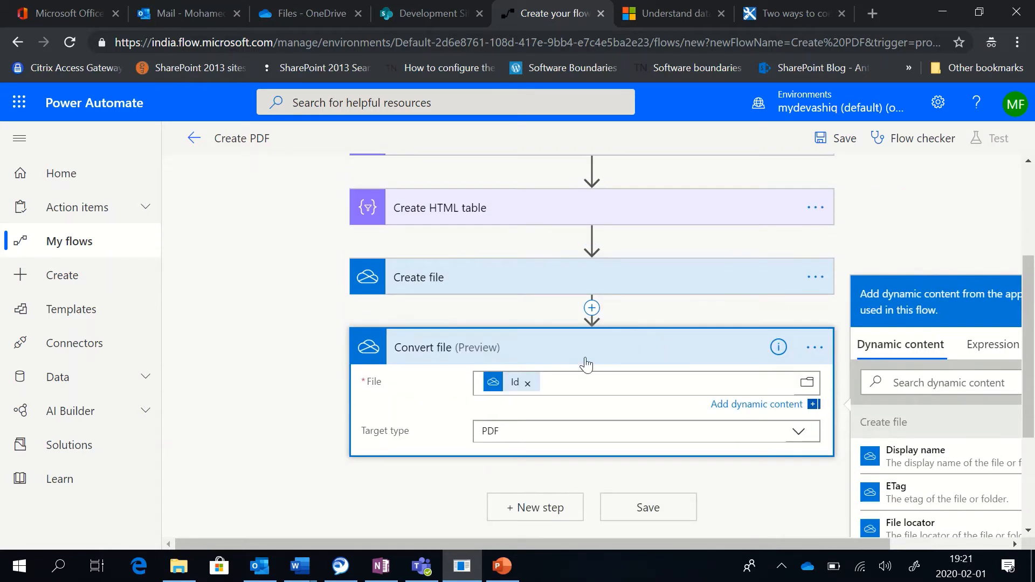
pyautogui.scroll(-2, 534, 392)
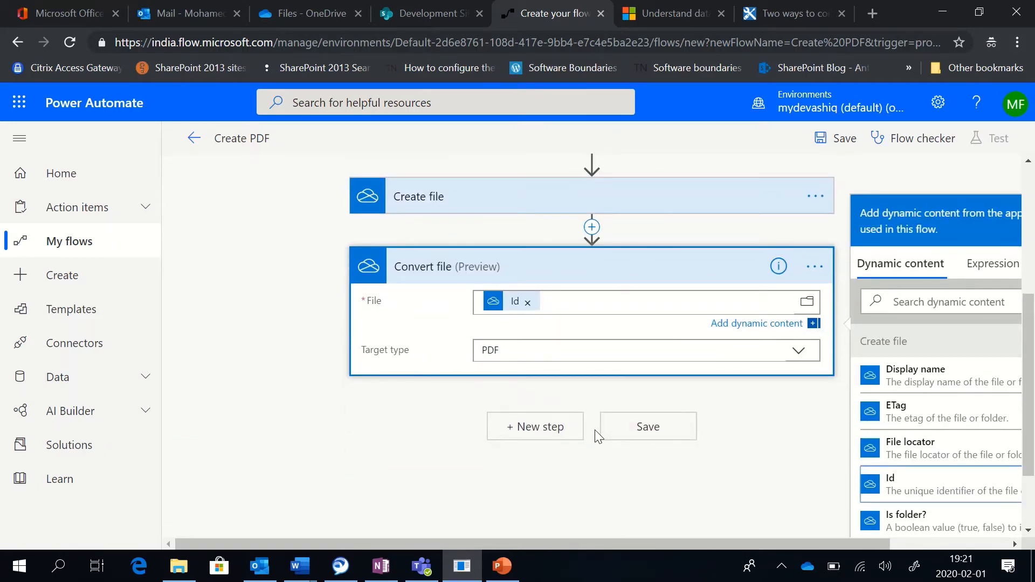
# - Add an Office 365 Outlook "Send an email (V2)" action after the Convert file action
pyautogui.click(527, 432)
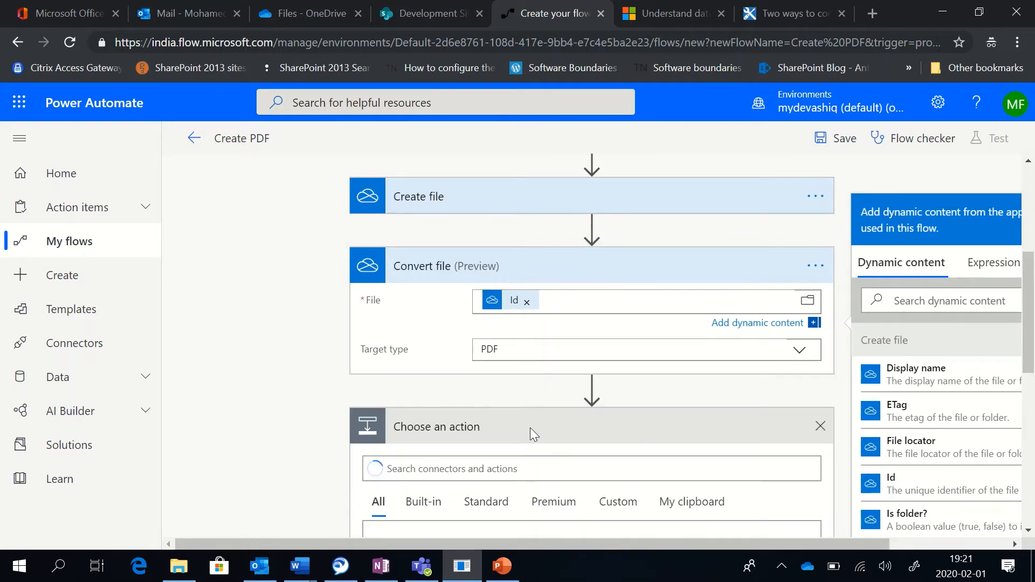
pyautogui.click(545, 385)
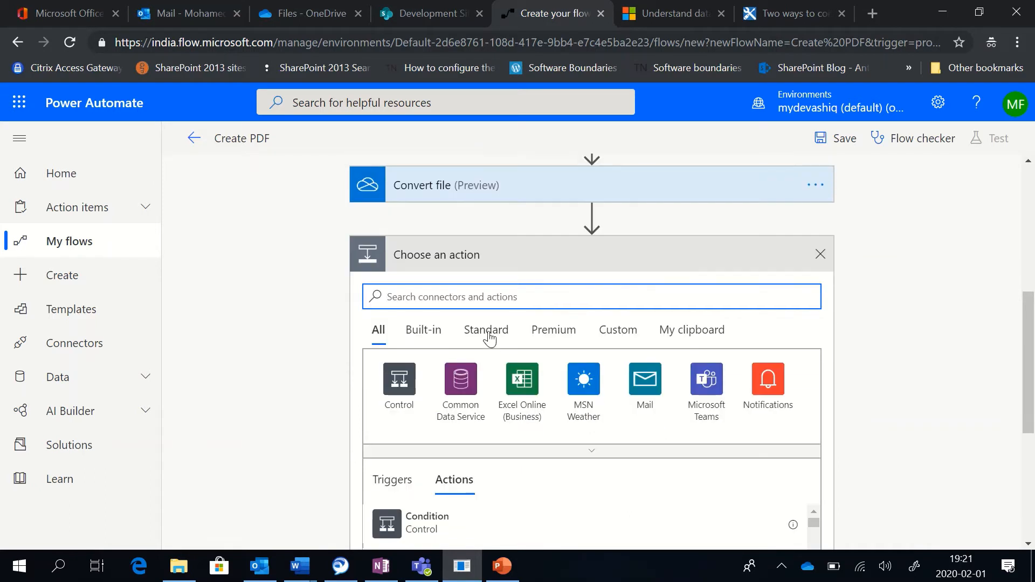
pyautogui.write('send an email')
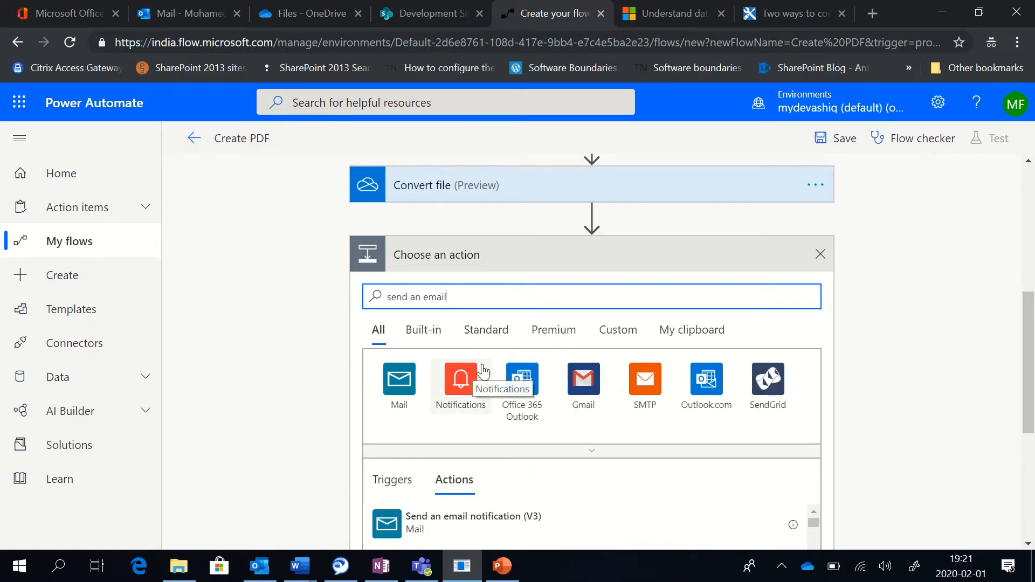
pyautogui.scroll(-3, 653, 354)
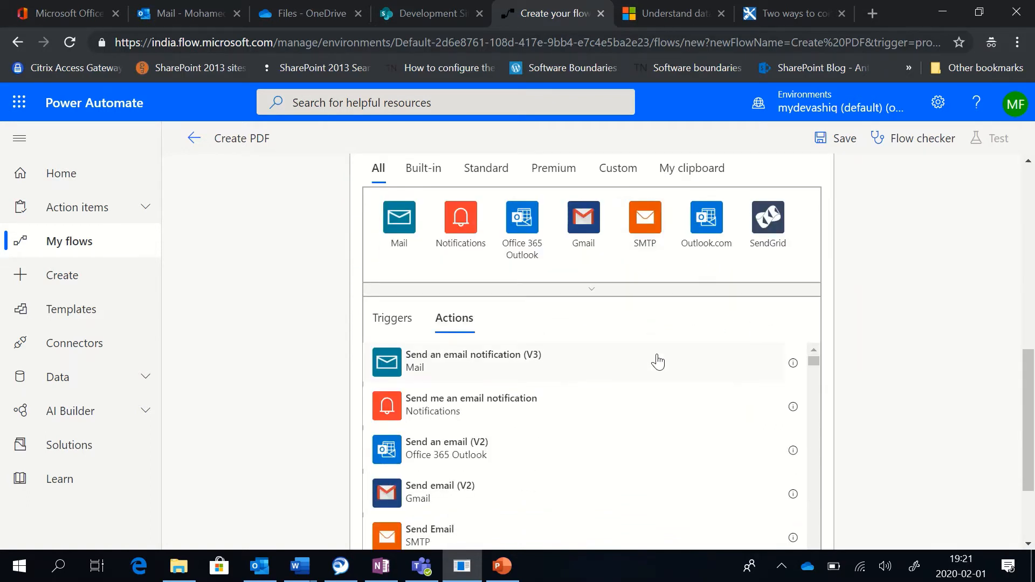
pyautogui.click(485, 452)
pyautogui.click(640, 435)
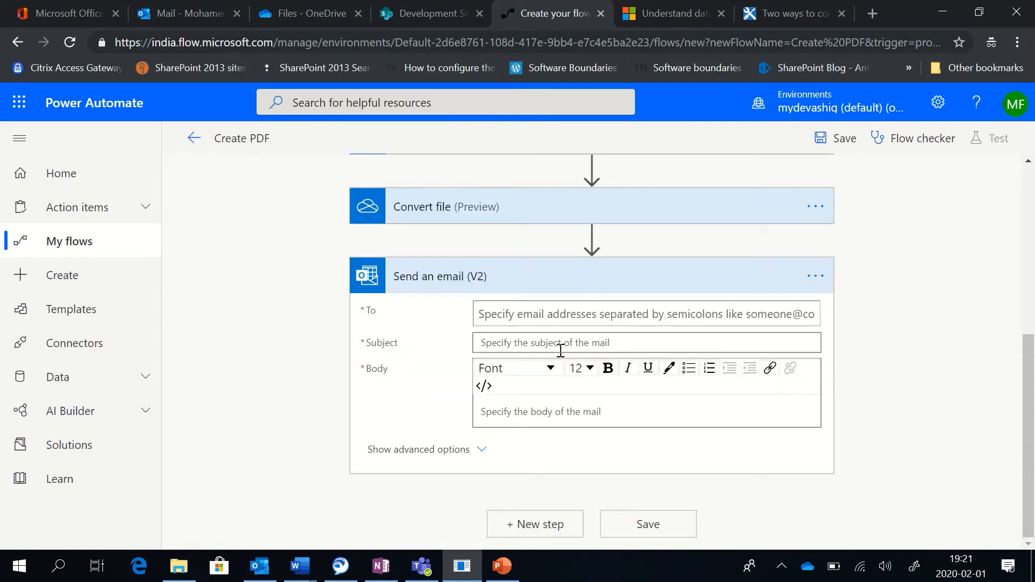
# - Address the email to the flow owner's organisation account and set its subject to "Test PDF File"
pyautogui.click(523, 314)
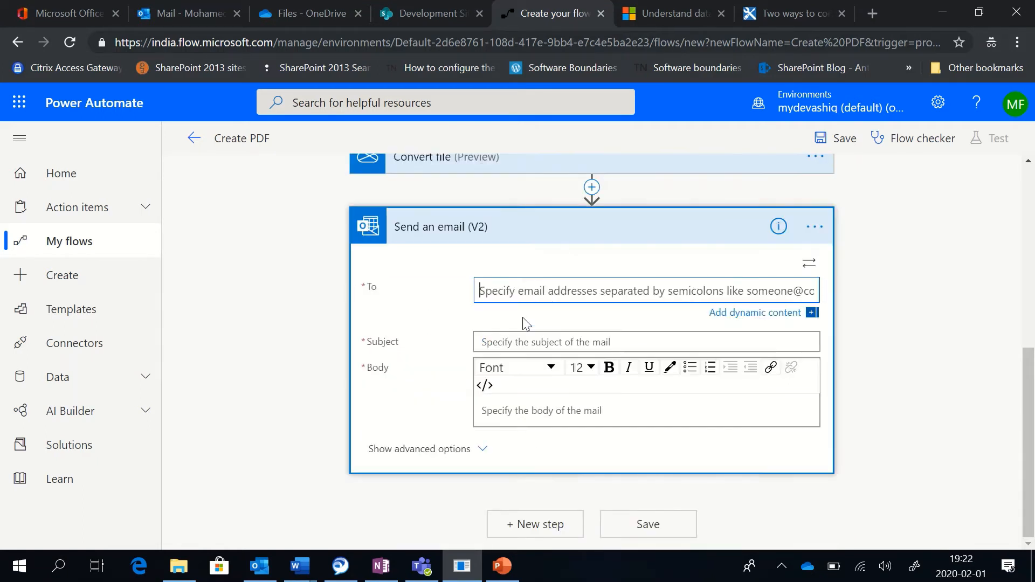
pyautogui.write('ashiq')
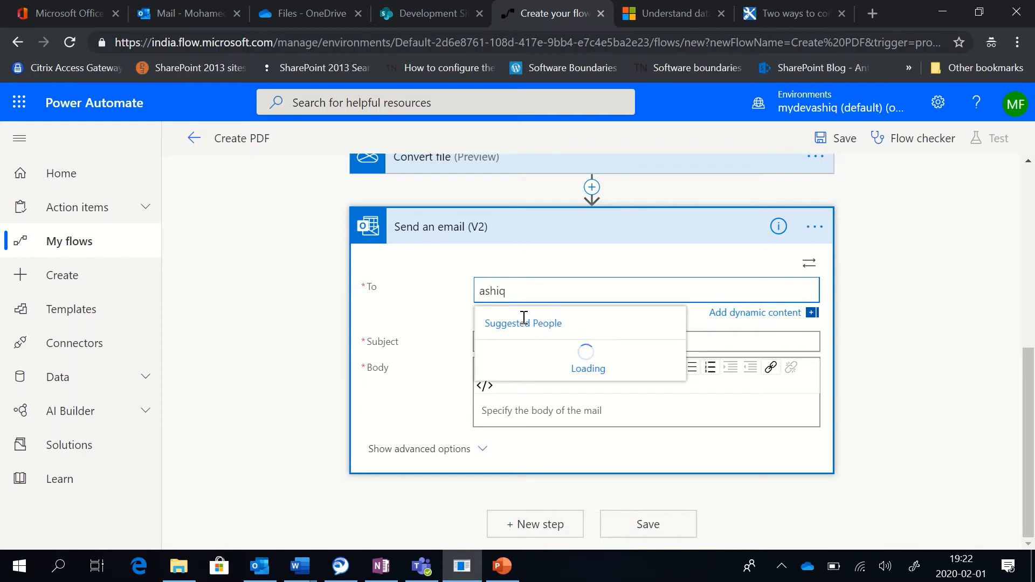
pyautogui.write('f')
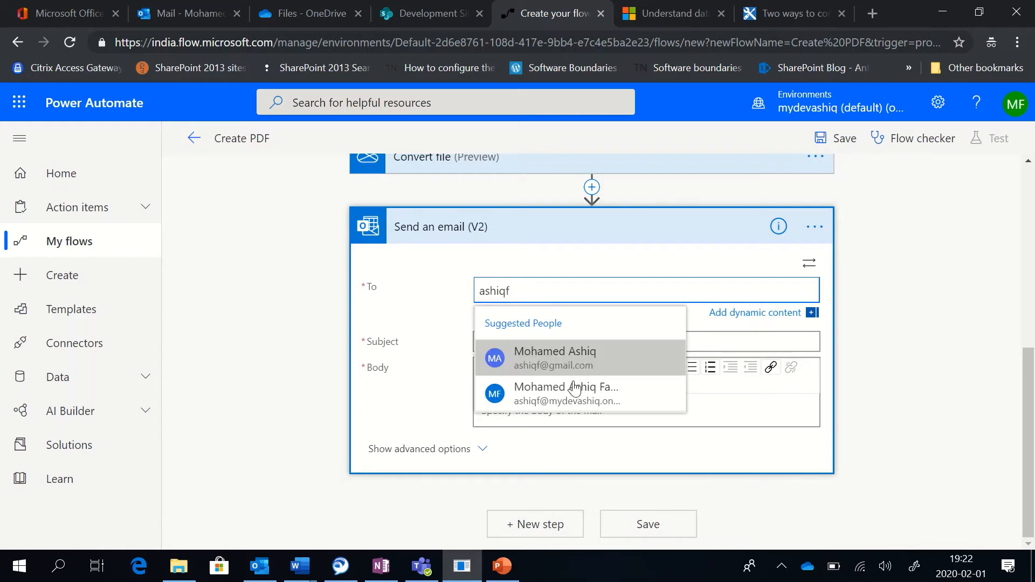
pyautogui.click(566, 397)
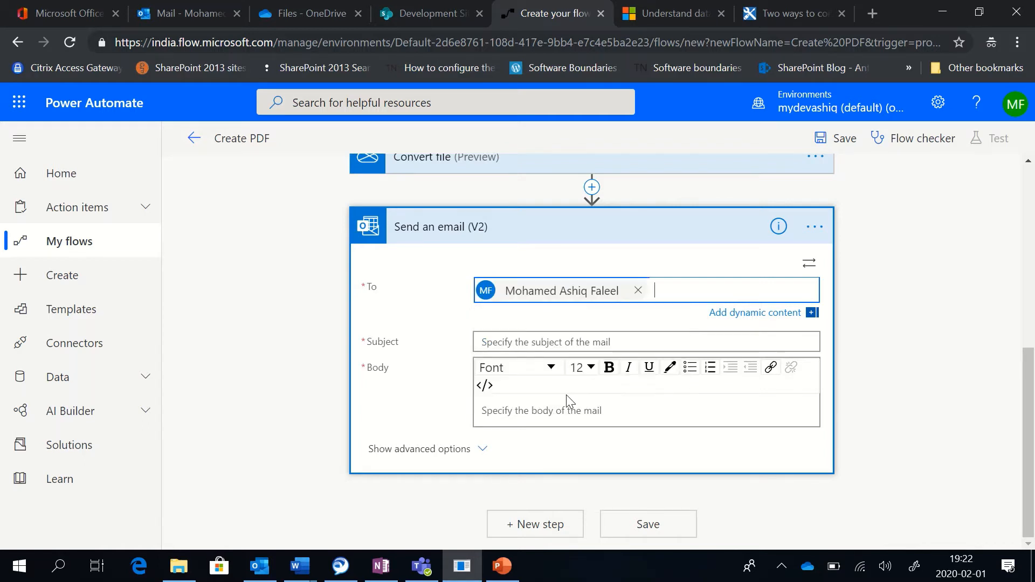
pyautogui.click(551, 342)
pyautogui.write('Test ')
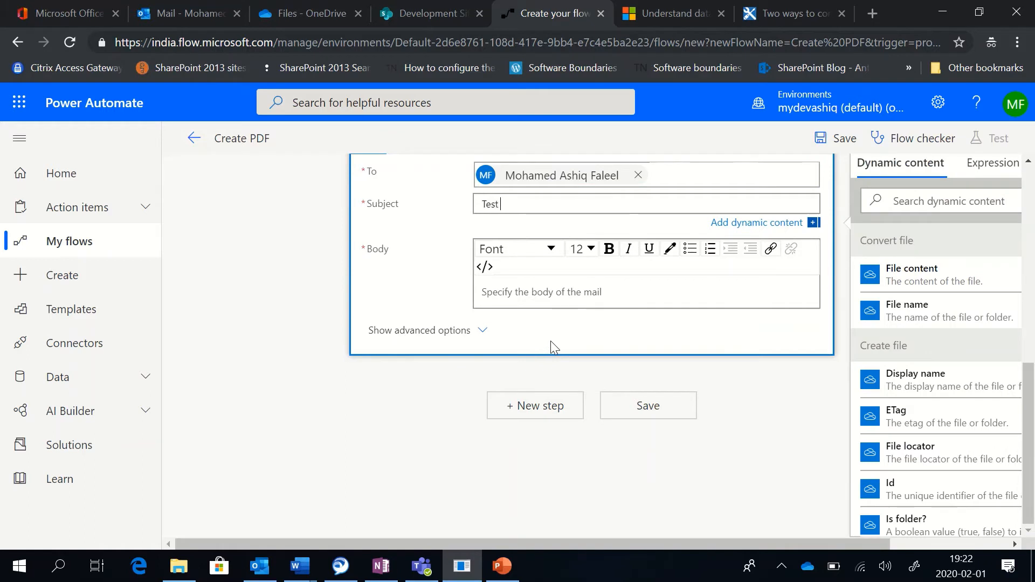
pyautogui.write('PDF File')
# - Set the email body to the "Output" of Create HTML table
pyautogui.click(513, 292)
pyautogui.scroll(2, 539, 300)
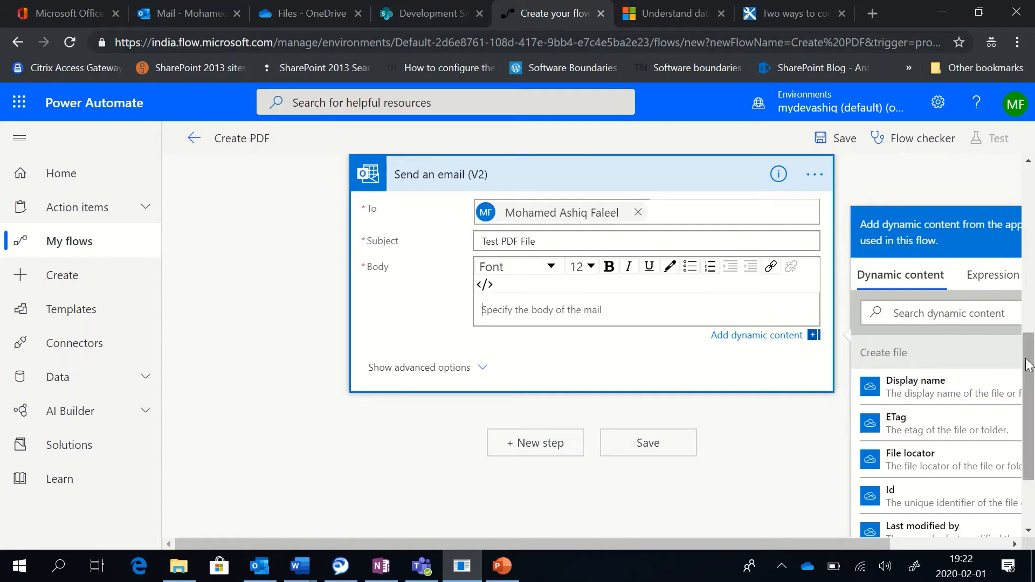
pyautogui.scroll(-2, 1029, 376)
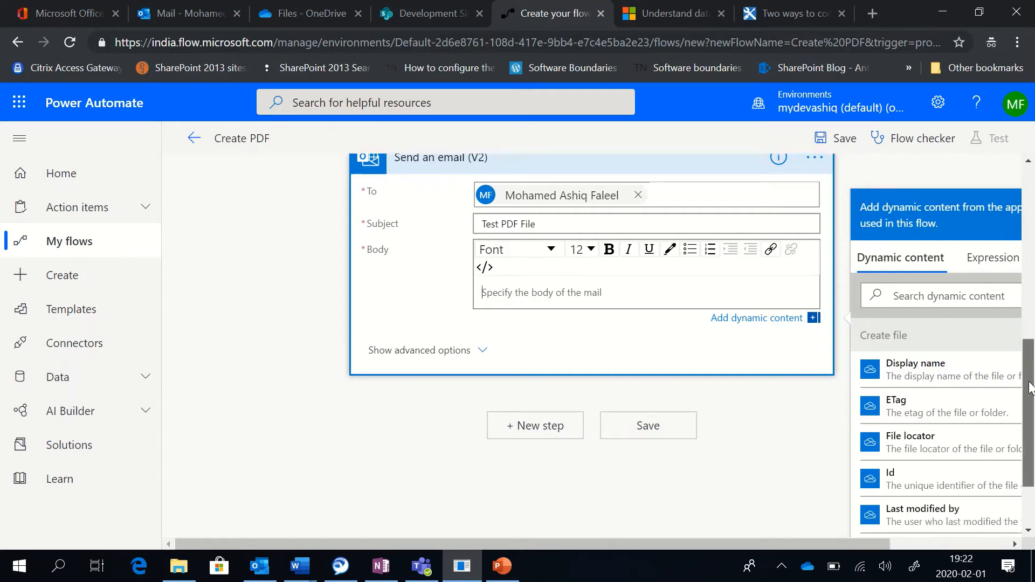
pyautogui.scroll(-4, 992, 390)
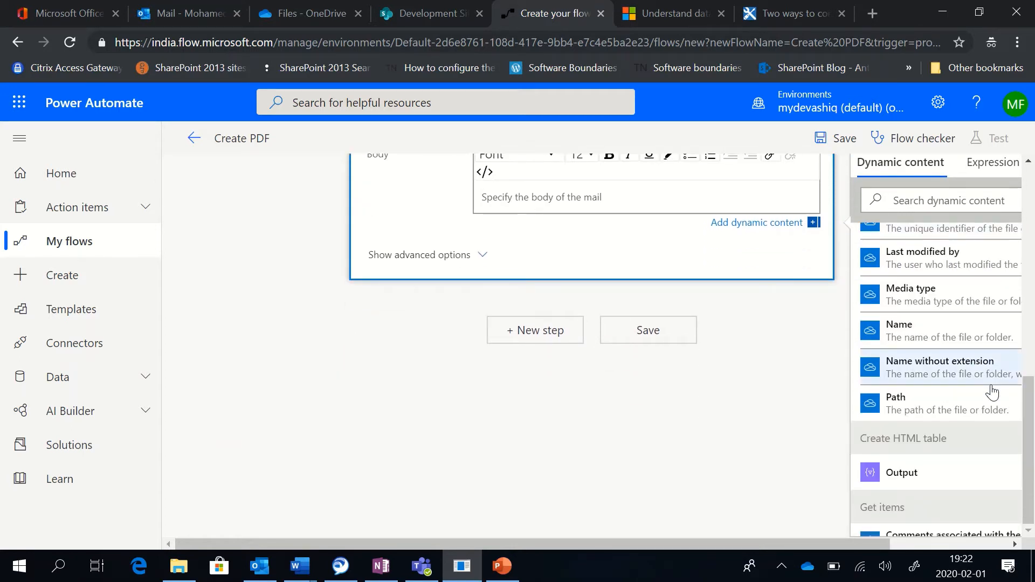
pyautogui.click(934, 392)
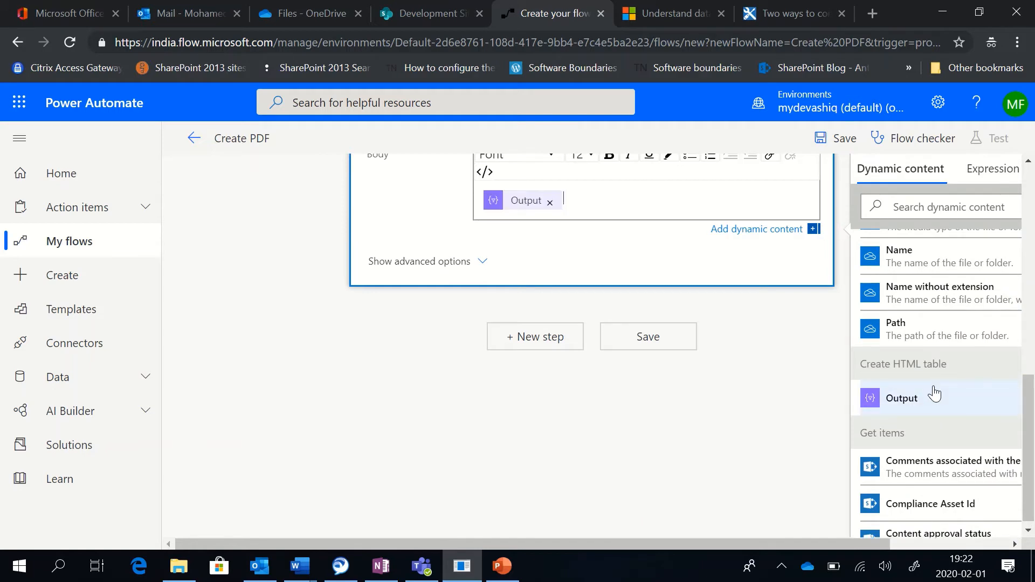
# - Show the email action's advanced options and set the first attachment's name to "File name" from Convert file
pyautogui.scroll(3, 665, 323)
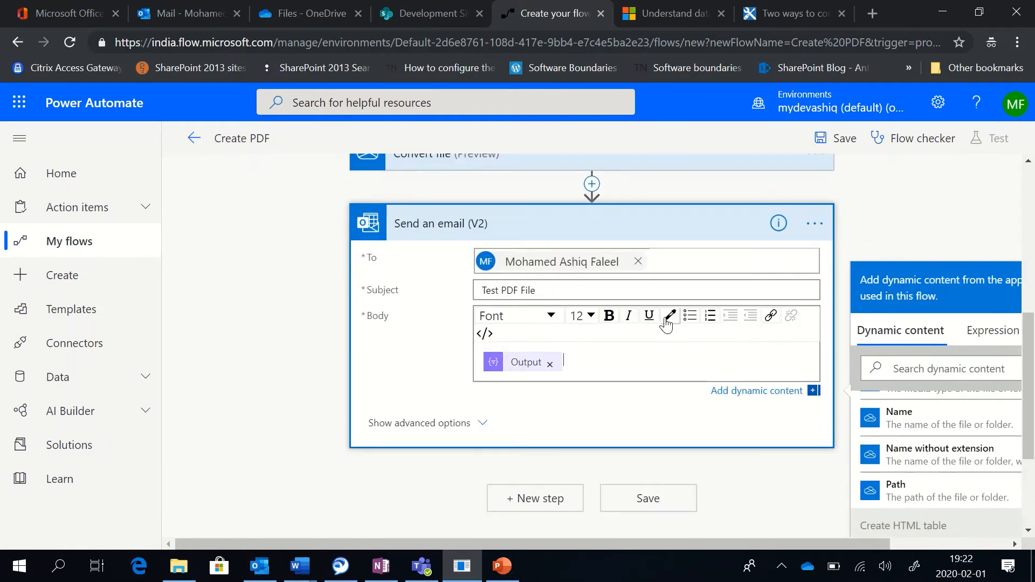
pyautogui.click(483, 424)
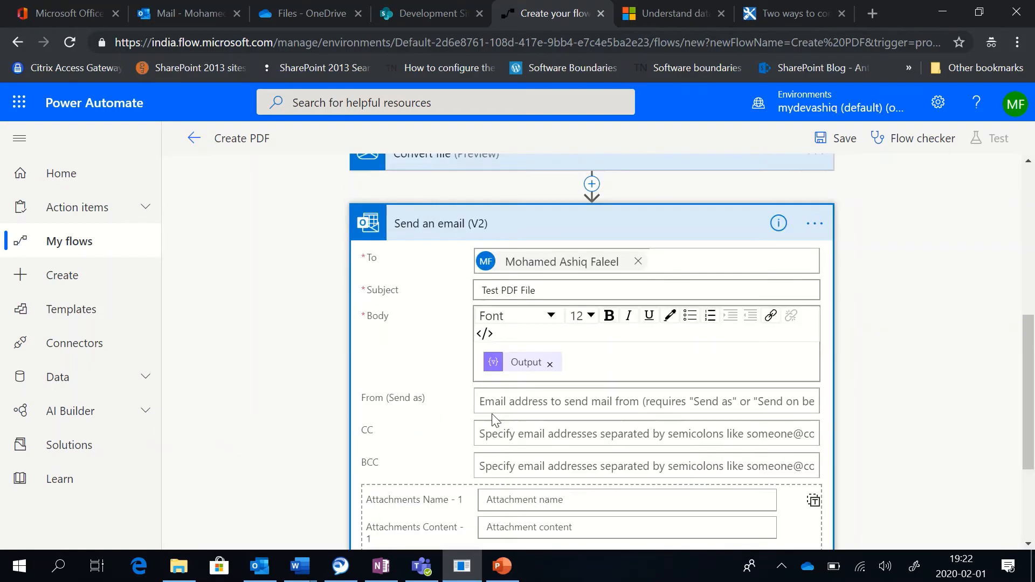
pyautogui.scroll(-3, 490, 420)
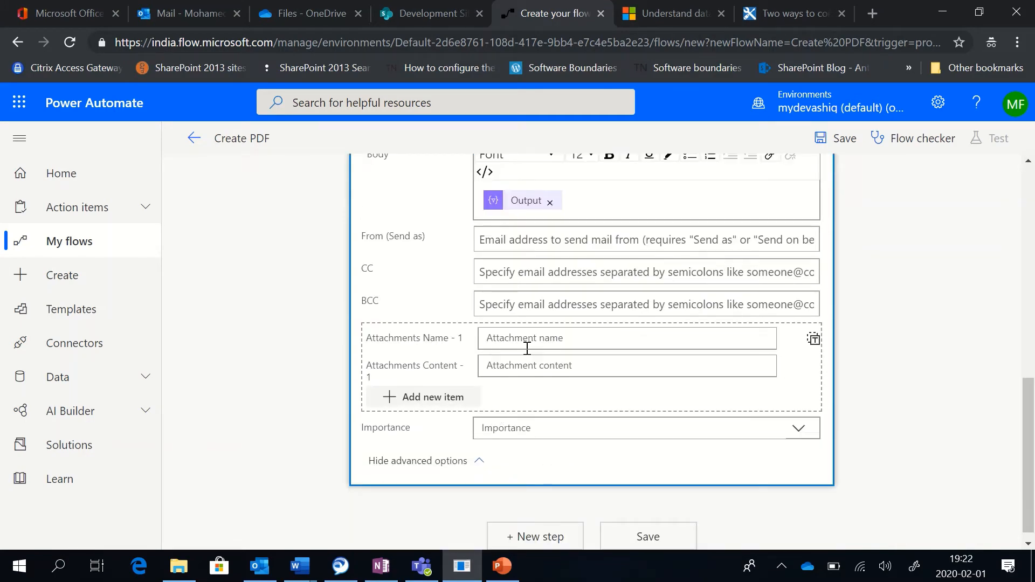
pyautogui.click(532, 340)
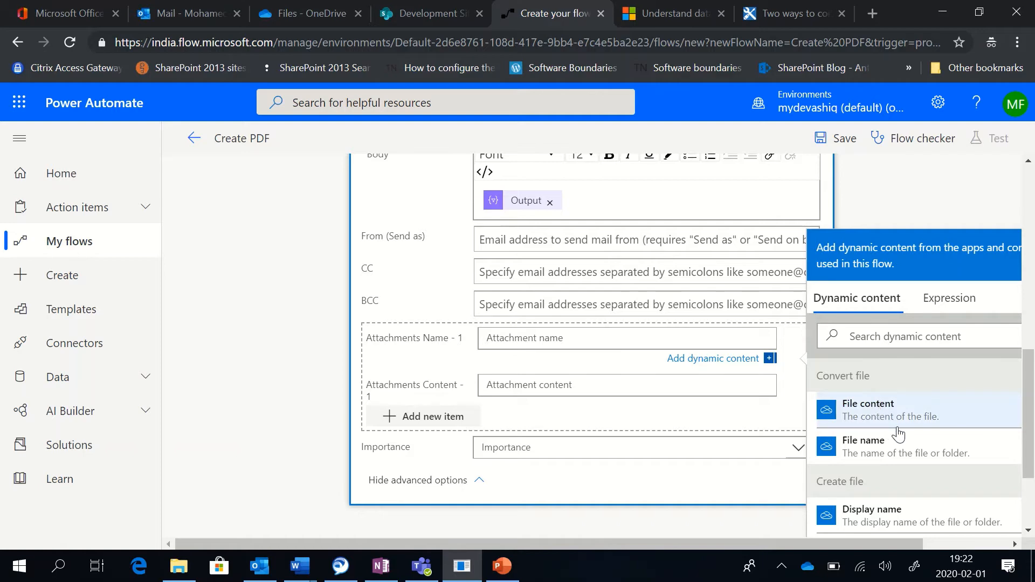
pyautogui.click(879, 448)
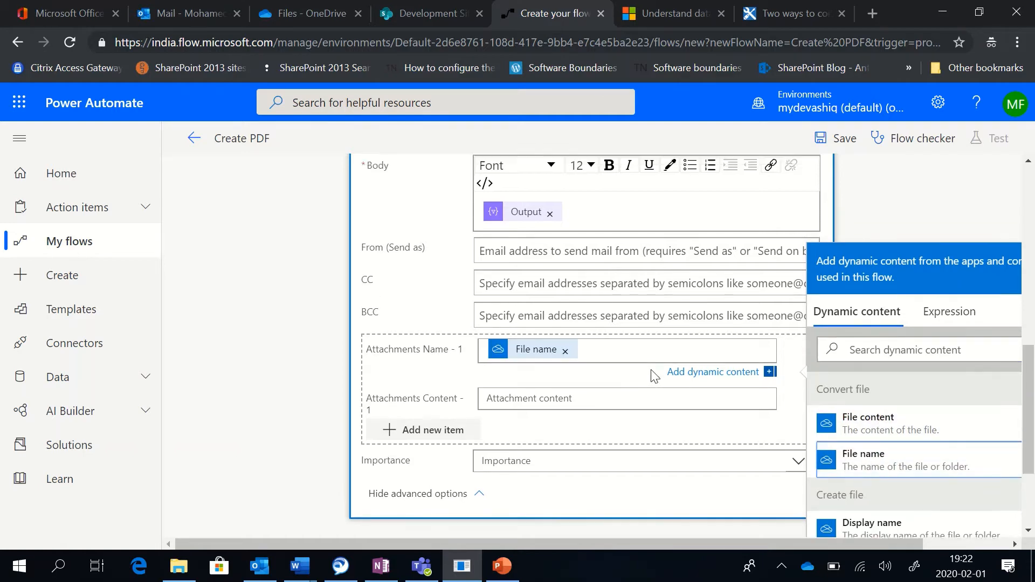
# - Set the first attachment's content to "File content" from Convert file
pyautogui.scroll(5, 652, 372)
pyautogui.scroll(-5, 660, 373)
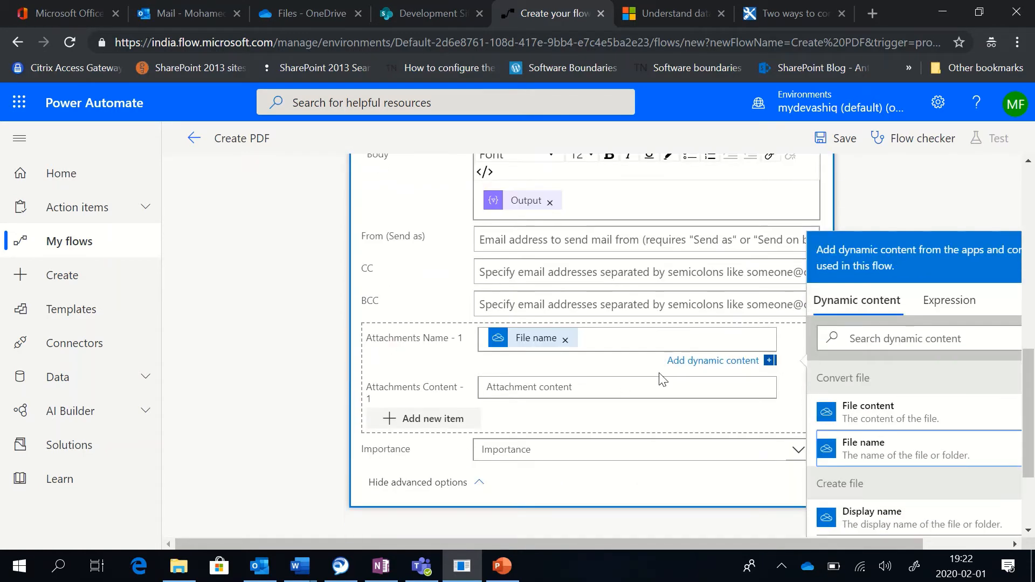
pyautogui.click(509, 395)
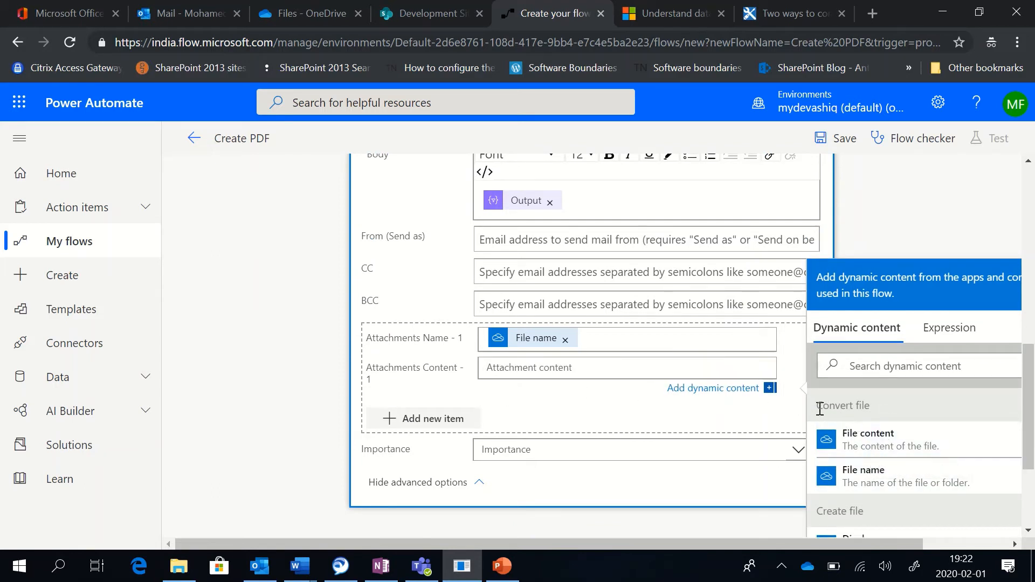
pyautogui.moveTo(819, 409); pyautogui.dragTo(869, 407)
pyautogui.click(875, 442)
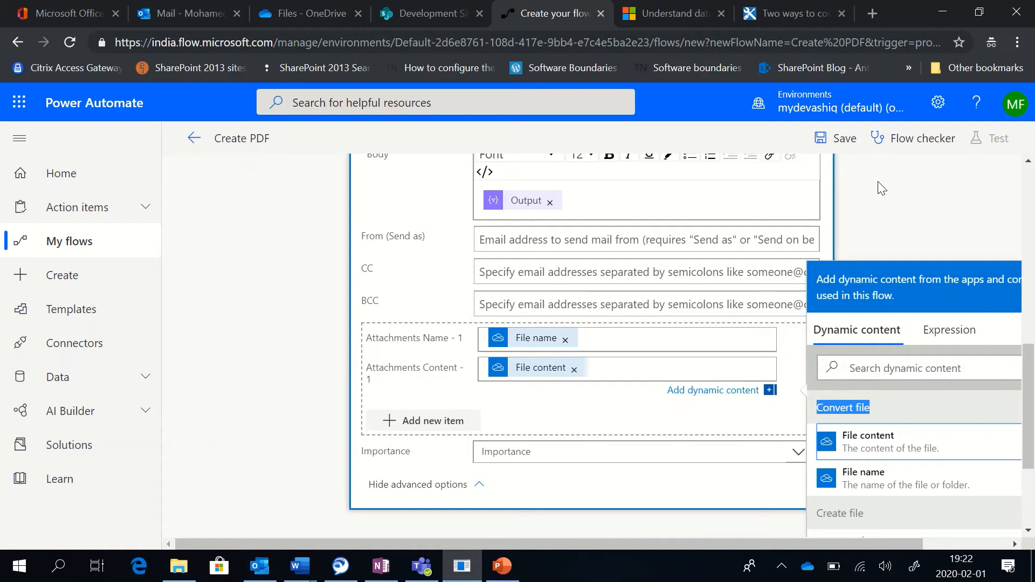
# - Save the Create PDF flow, test it by performing the trigger action manually, and follow the run's progress through its actions
pyautogui.click(841, 140)
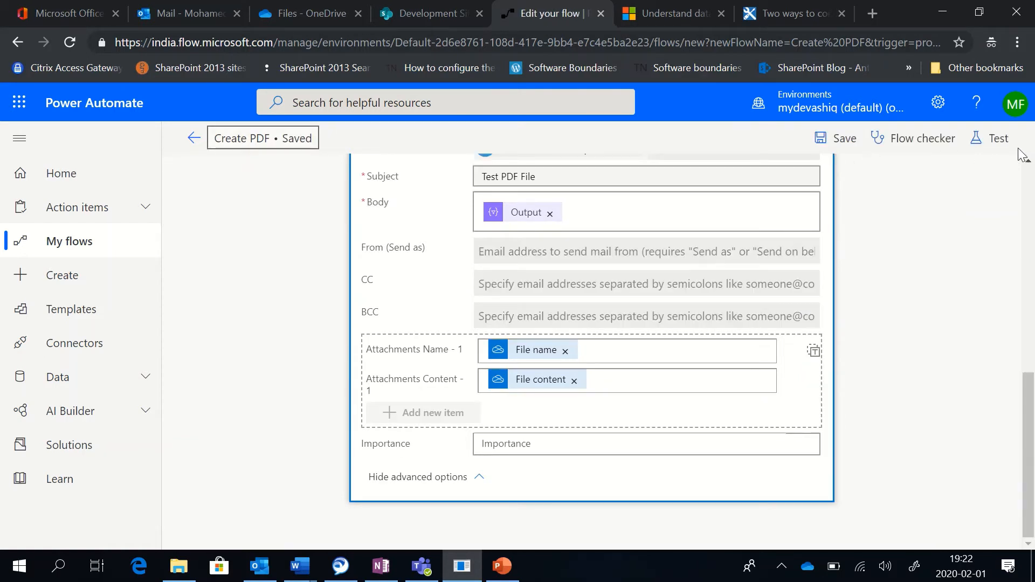
pyautogui.click(996, 146)
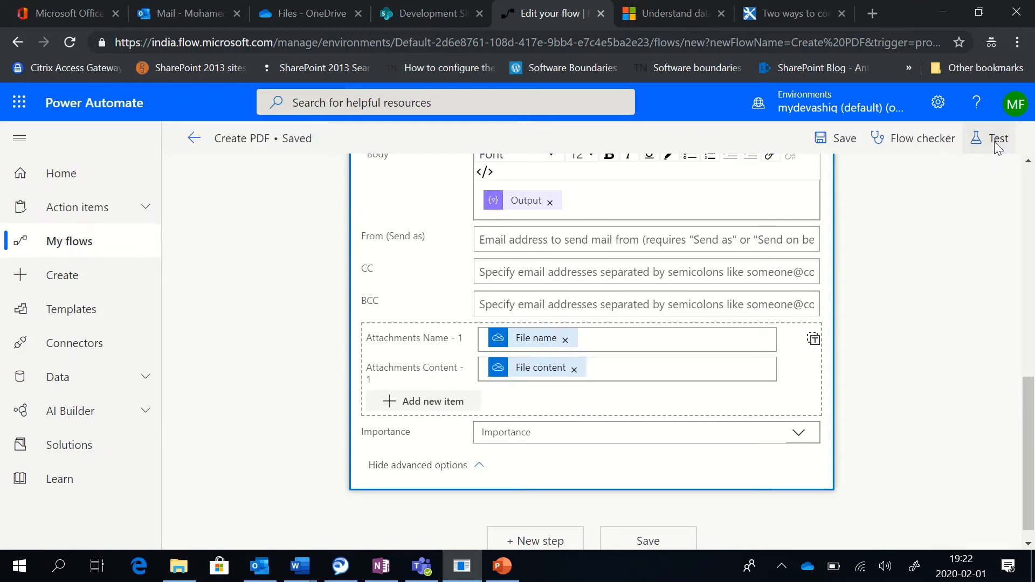
pyautogui.click(782, 178)
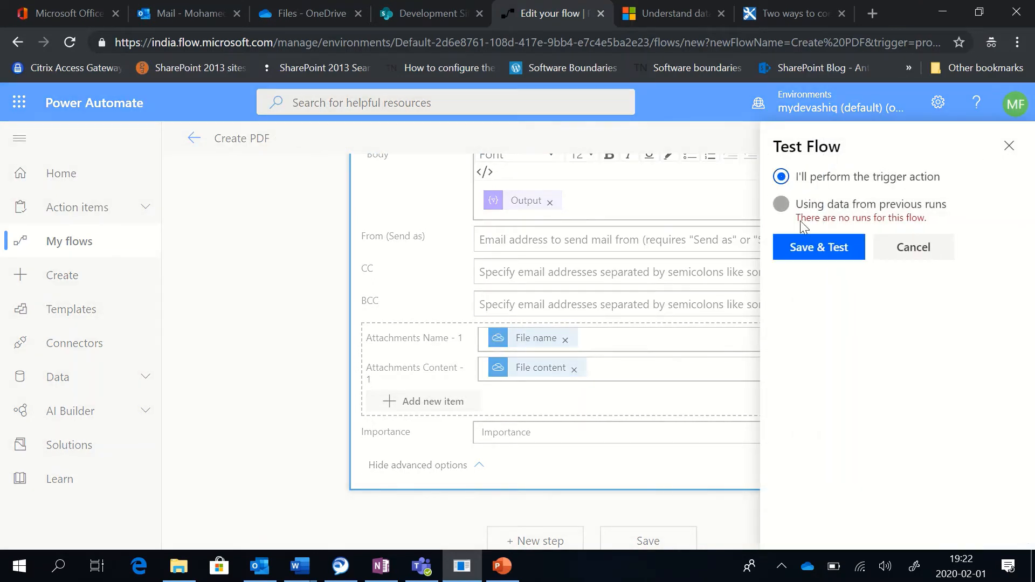
pyautogui.click(829, 252)
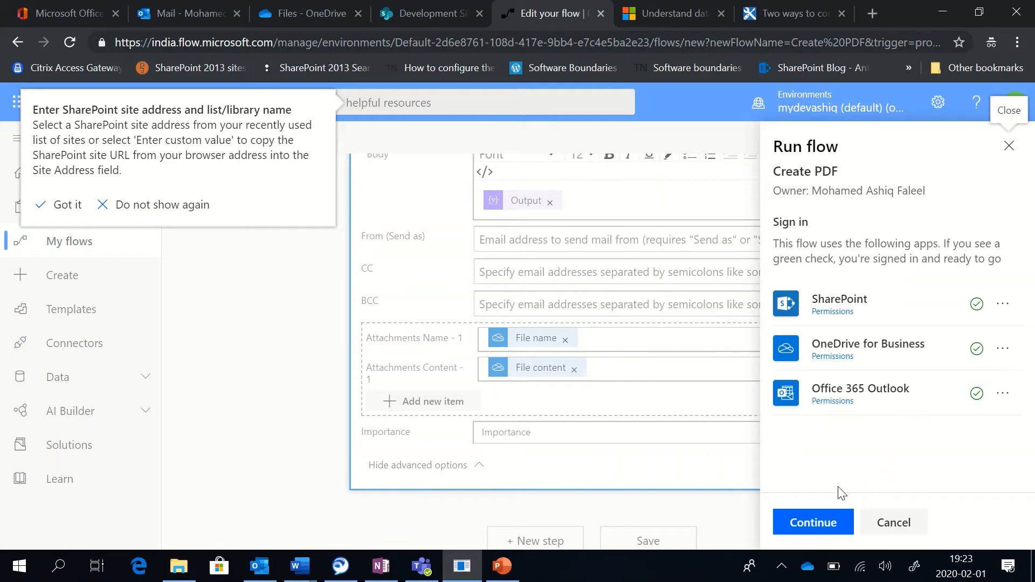
pyautogui.click(815, 524)
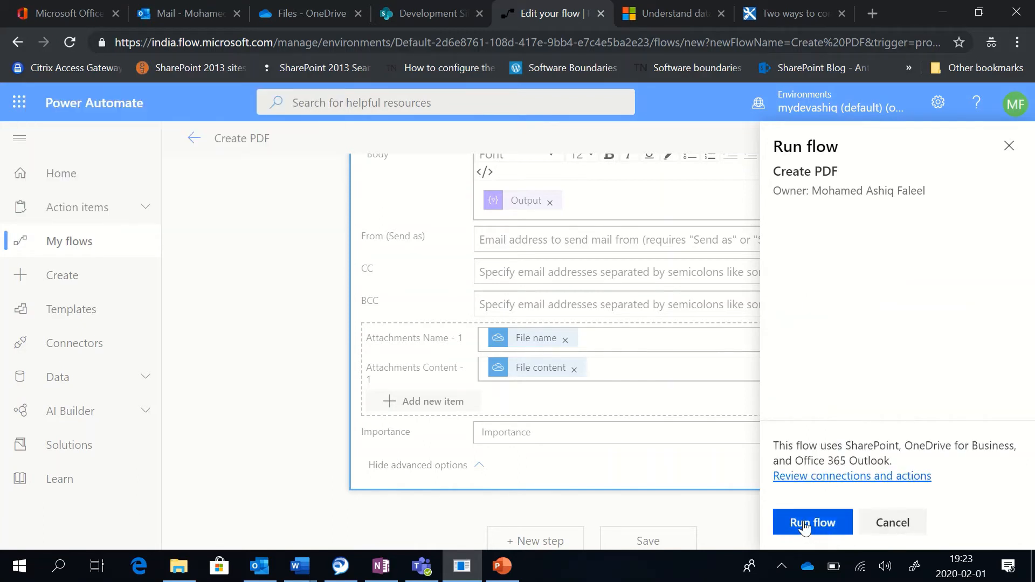
pyautogui.click(834, 525)
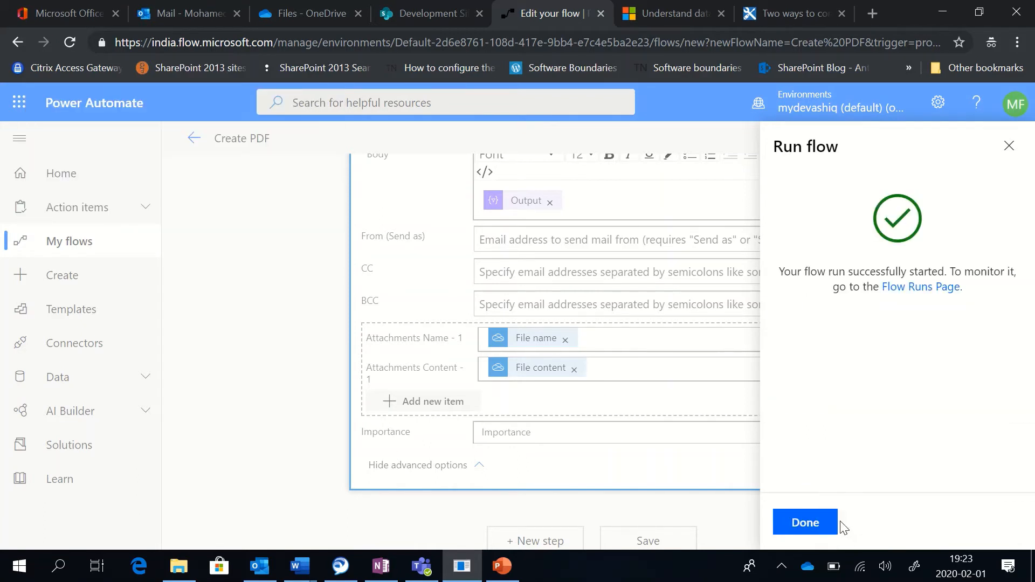
pyautogui.click(813, 523)
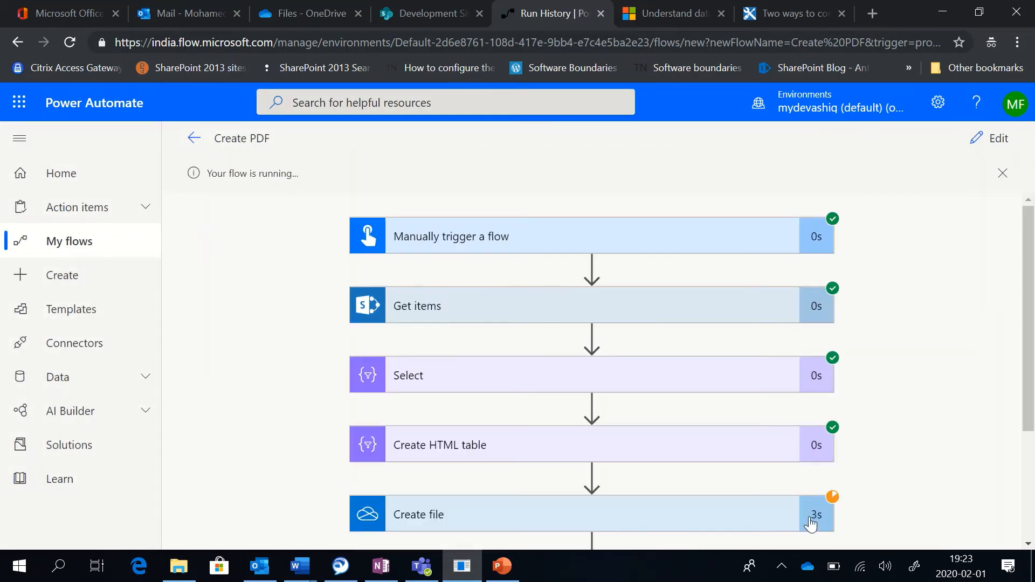
pyautogui.scroll(-2, 682, 404)
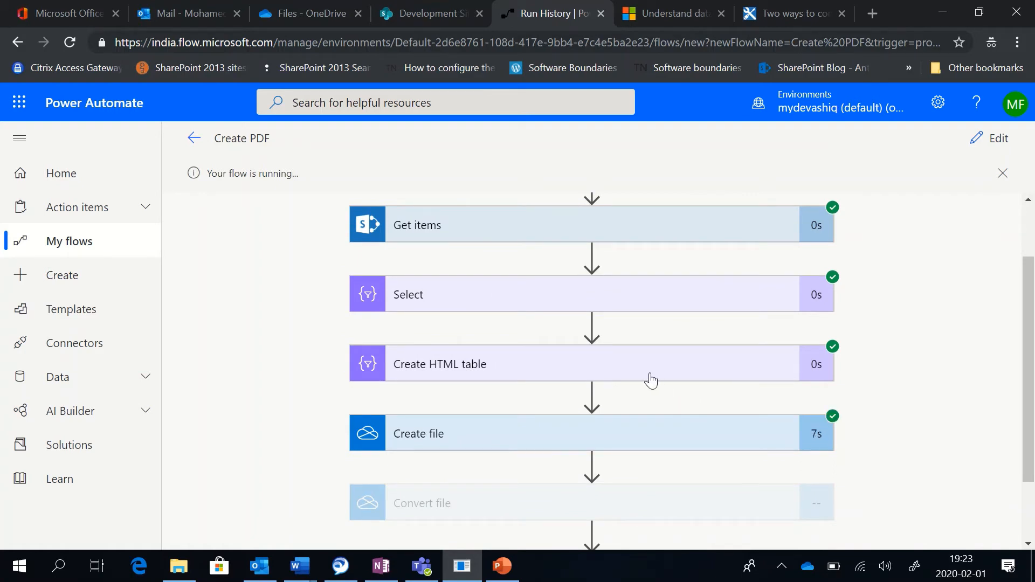
pyautogui.scroll(-2, 649, 379)
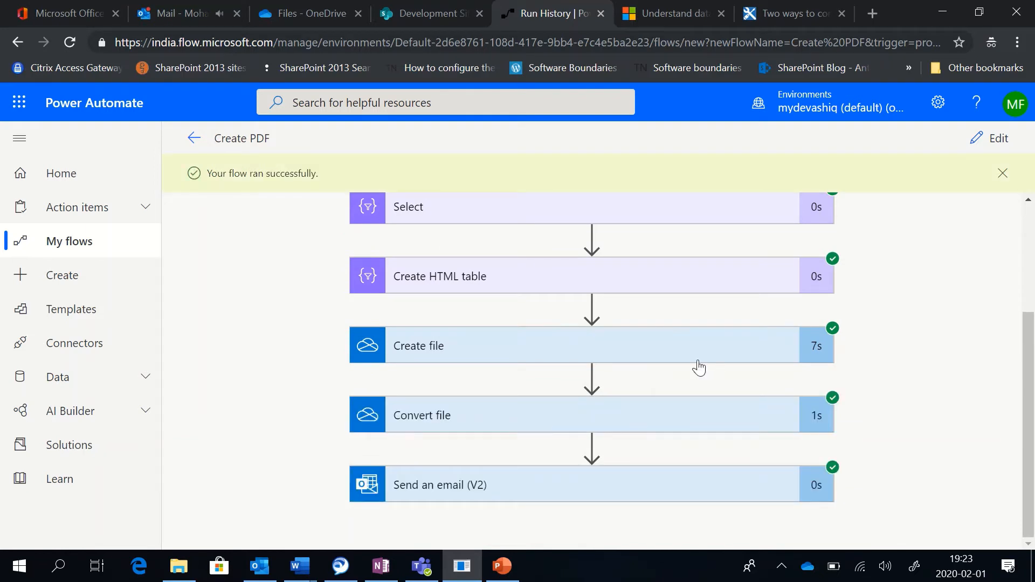
# - Examine the Select action's inputs and output body in the run history, reading through the mapped employee records
pyautogui.scroll(3, 642, 351)
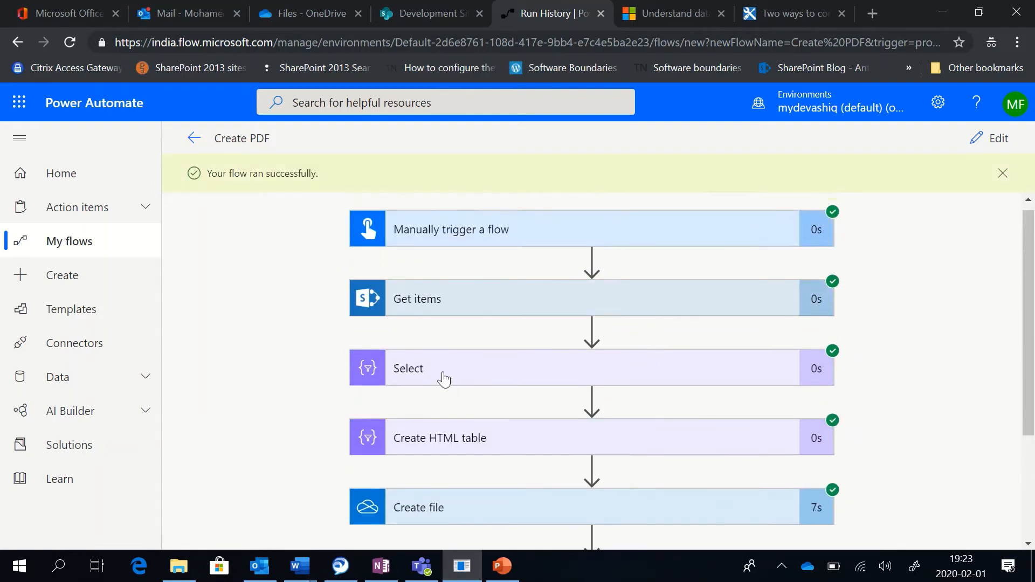
pyautogui.click(441, 378)
pyautogui.scroll(-3, 521, 358)
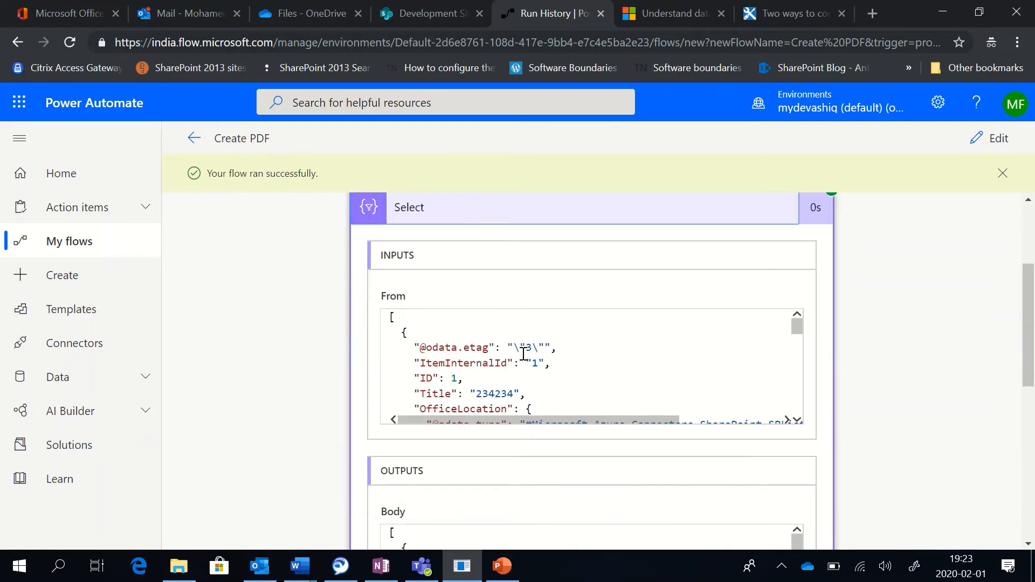
pyautogui.scroll(-6, 706, 370)
pyautogui.scroll(-5, 884, 330)
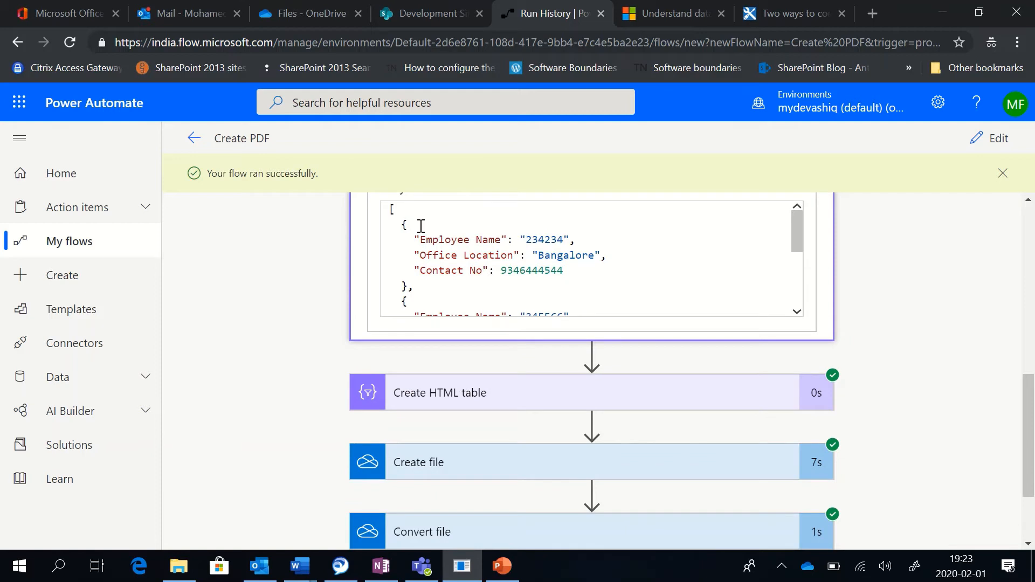
pyautogui.scroll(-2, 434, 230)
pyautogui.scroll(2, 436, 225)
pyautogui.scroll(-4, 453, 249)
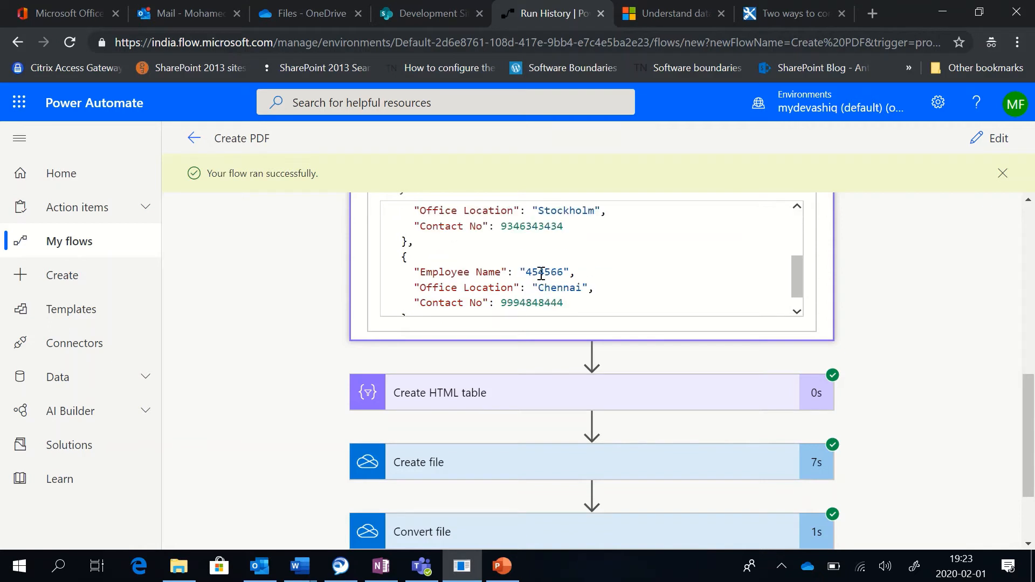
# - Examine the Create HTML table action in the run history, comparing its JSON input records with the table in the output body
pyautogui.scroll(-2, 635, 279)
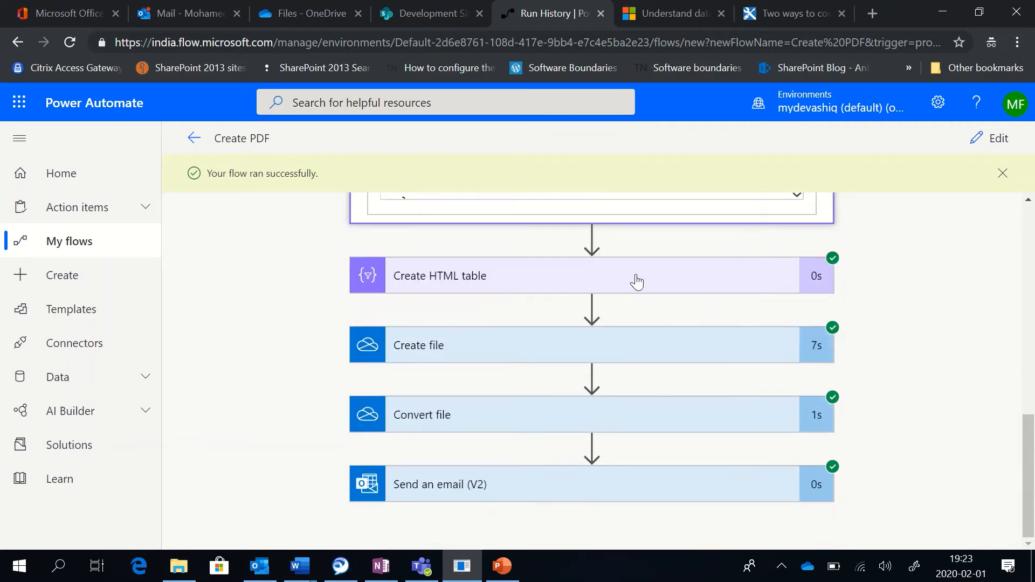
pyautogui.click(534, 292)
pyautogui.scroll(-3, 640, 303)
pyautogui.scroll(-1, 469, 293)
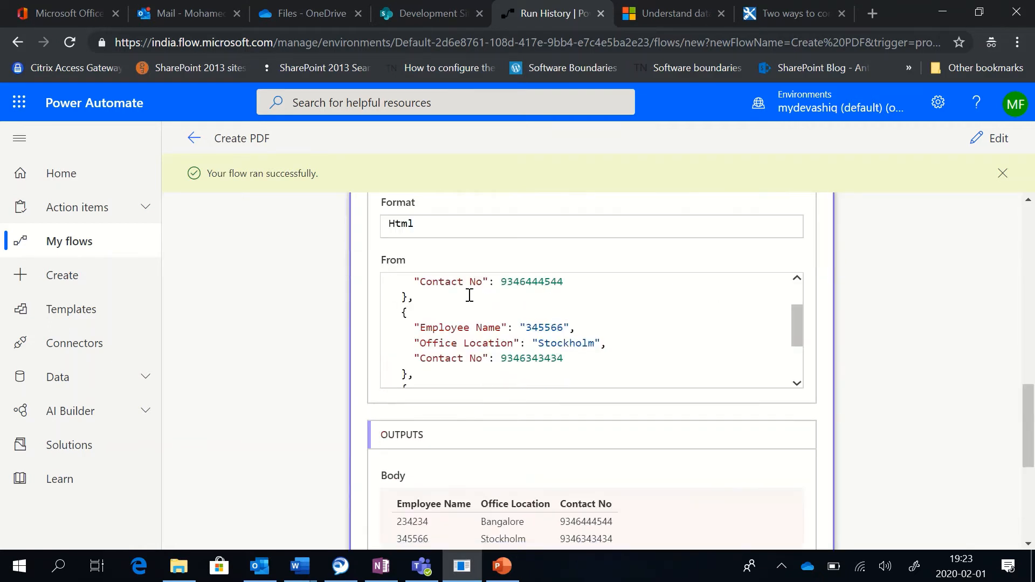
pyautogui.scroll(1, 473, 305)
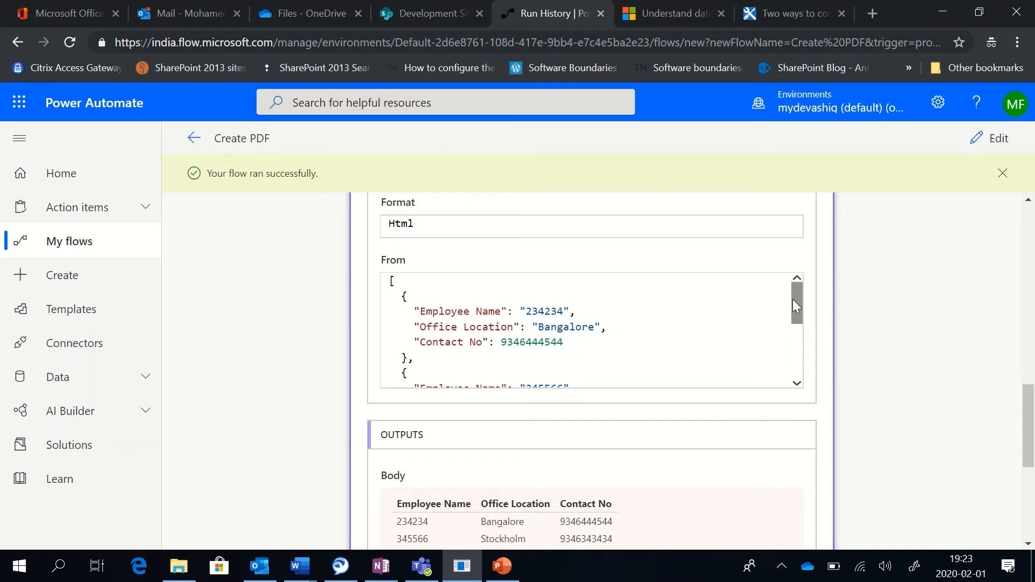
pyautogui.scroll(3, 674, 306)
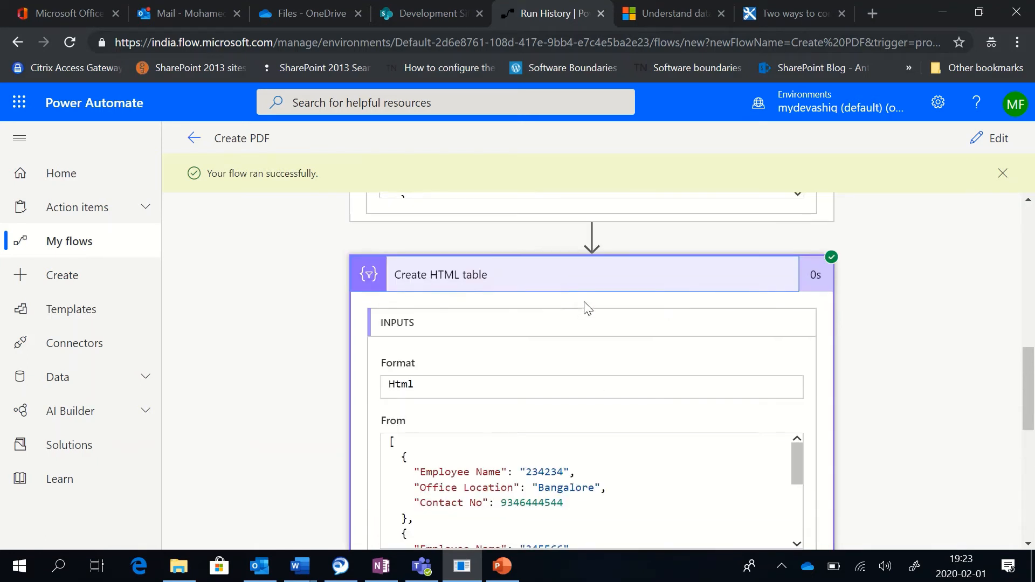
pyautogui.scroll(-1, 588, 306)
pyautogui.scroll(-6, 589, 307)
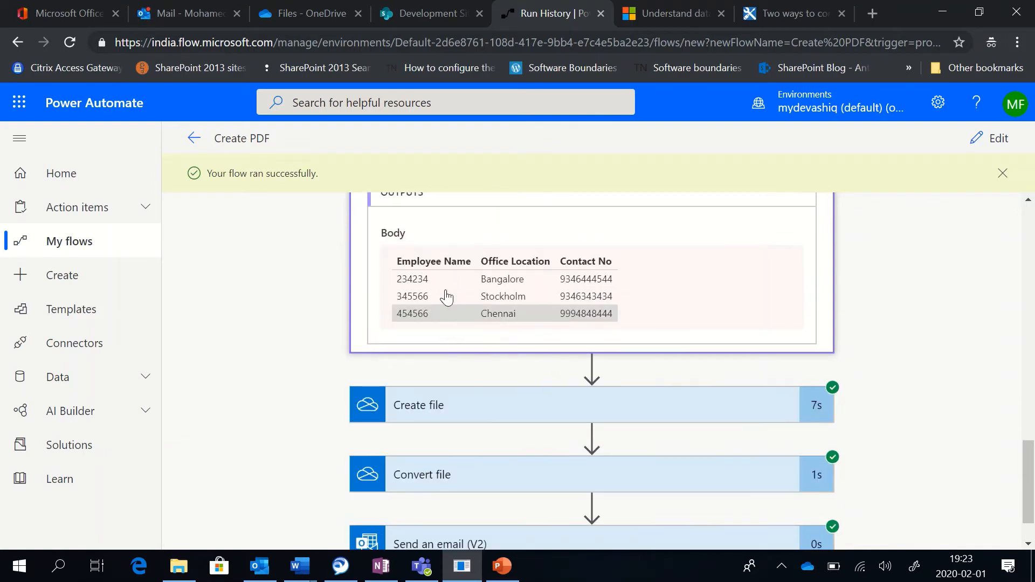
pyautogui.scroll(2, 455, 282)
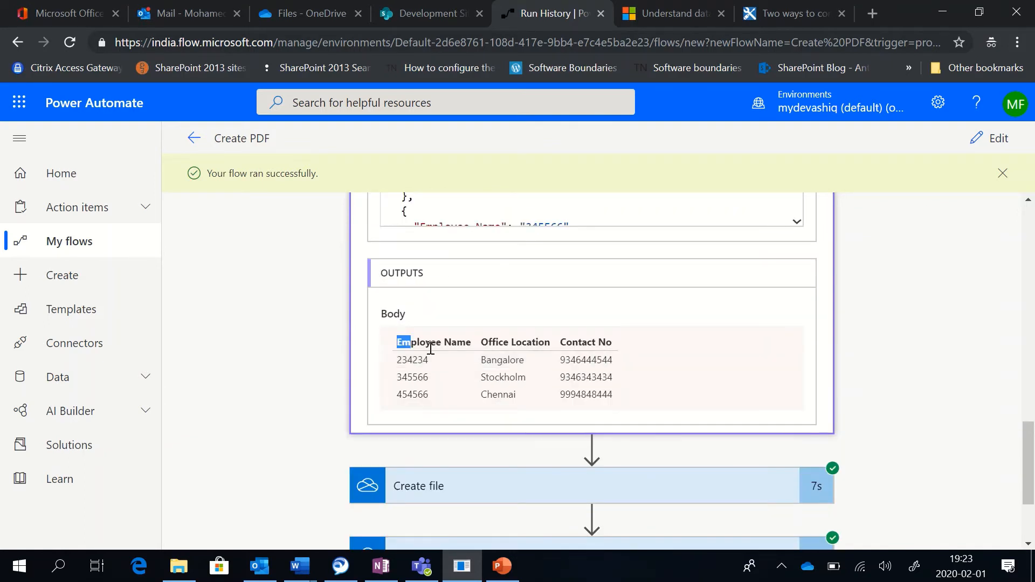
pyautogui.moveTo(431, 347); pyautogui.dragTo(665, 397)
# - Inspect the Create file action's folder path, file name and file content inputs in the run history
pyautogui.scroll(-3, 679, 377)
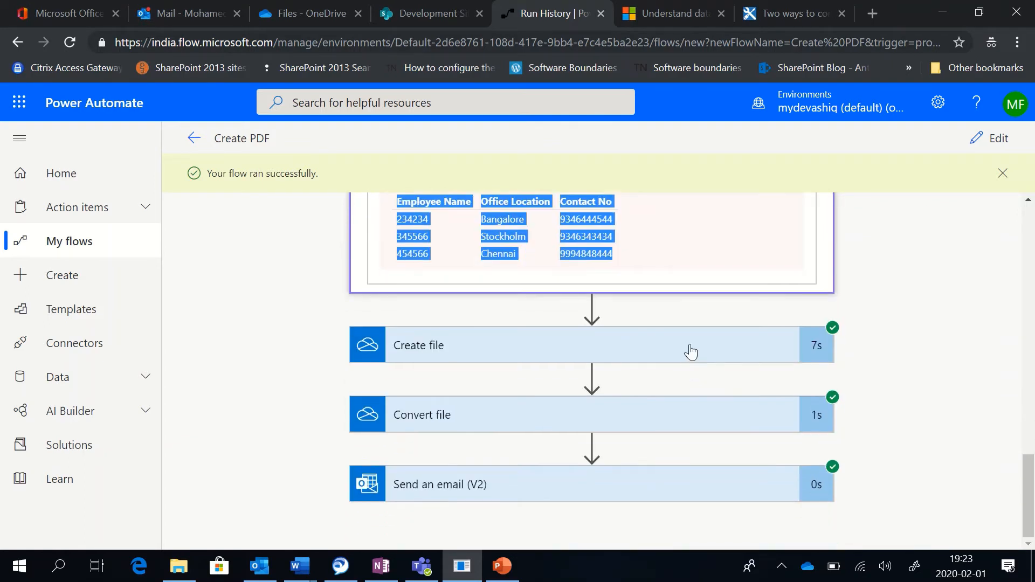
pyautogui.click(441, 349)
pyautogui.scroll(-3, 488, 343)
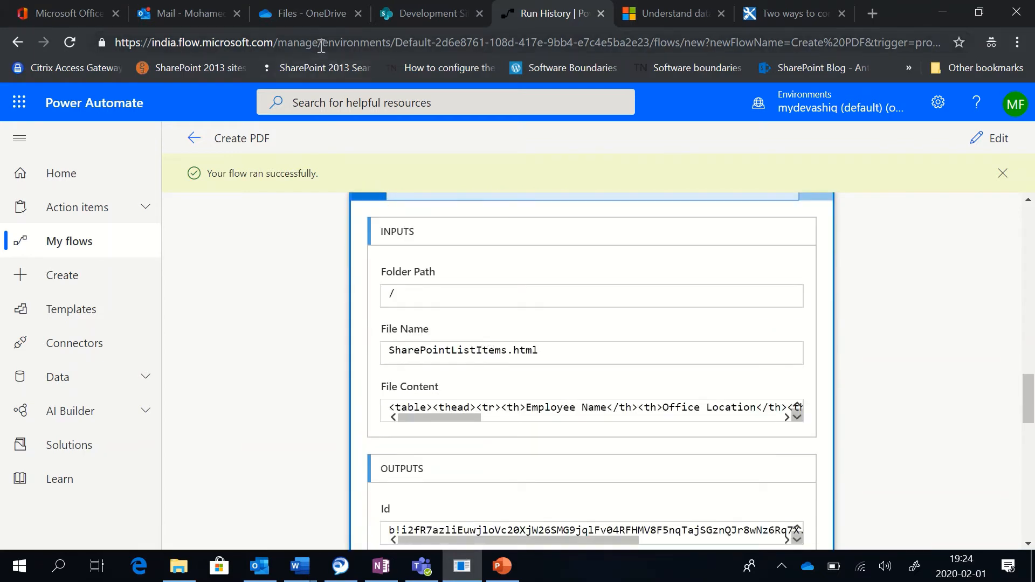
# - Switch to OneDrive, refresh the Files list and open SharePointListItems.html to check its table
pyautogui.click(297, 9)
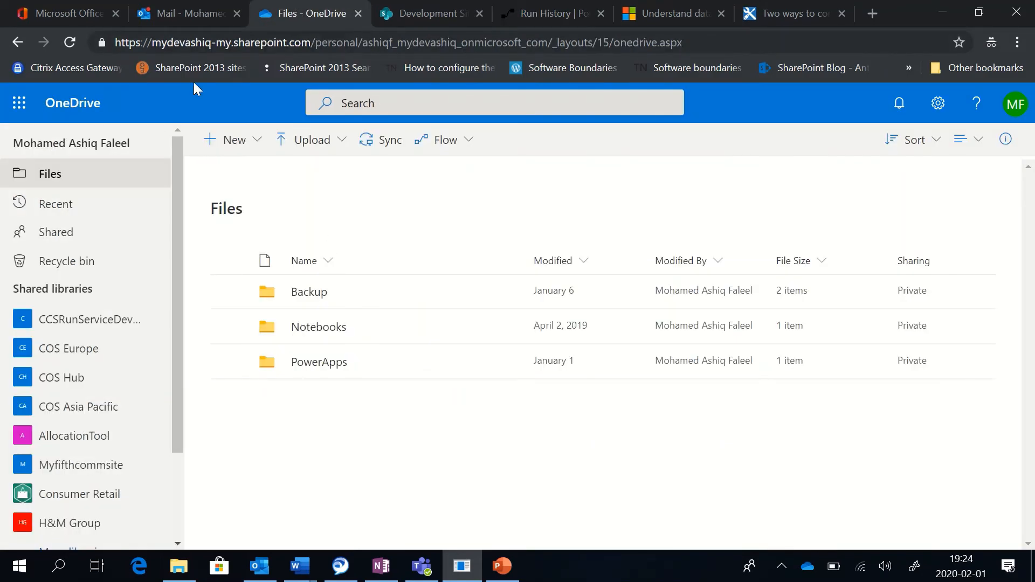
pyautogui.click(71, 42)
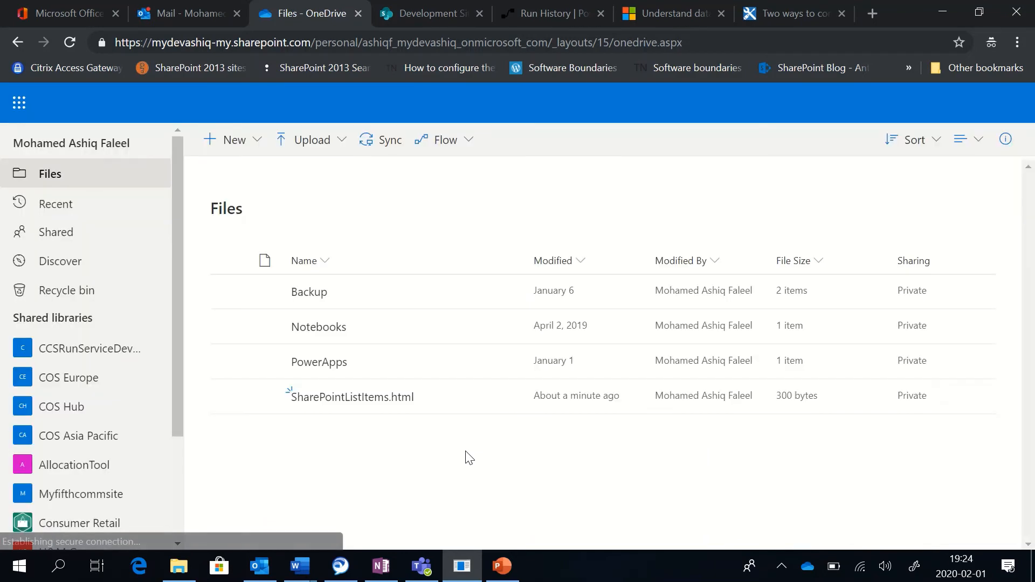
pyautogui.moveTo(307, 408)
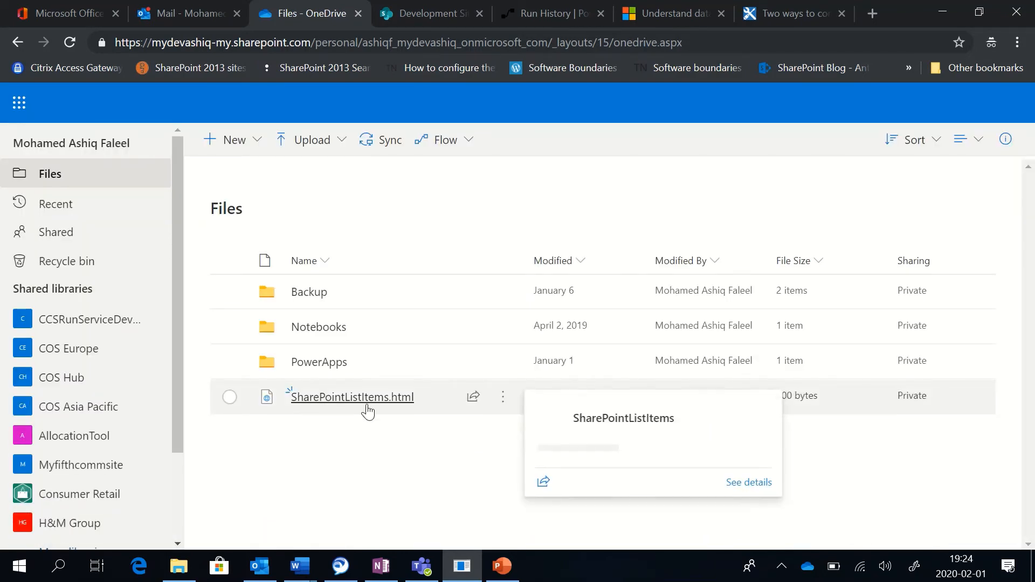
pyautogui.click(379, 399)
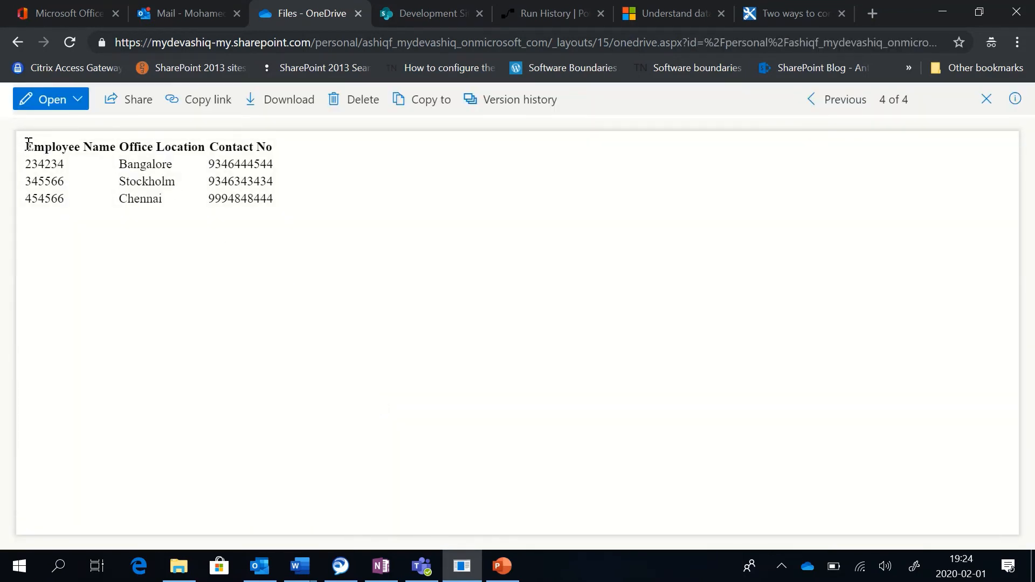
pyautogui.moveTo(25, 142); pyautogui.dragTo(27, 164)
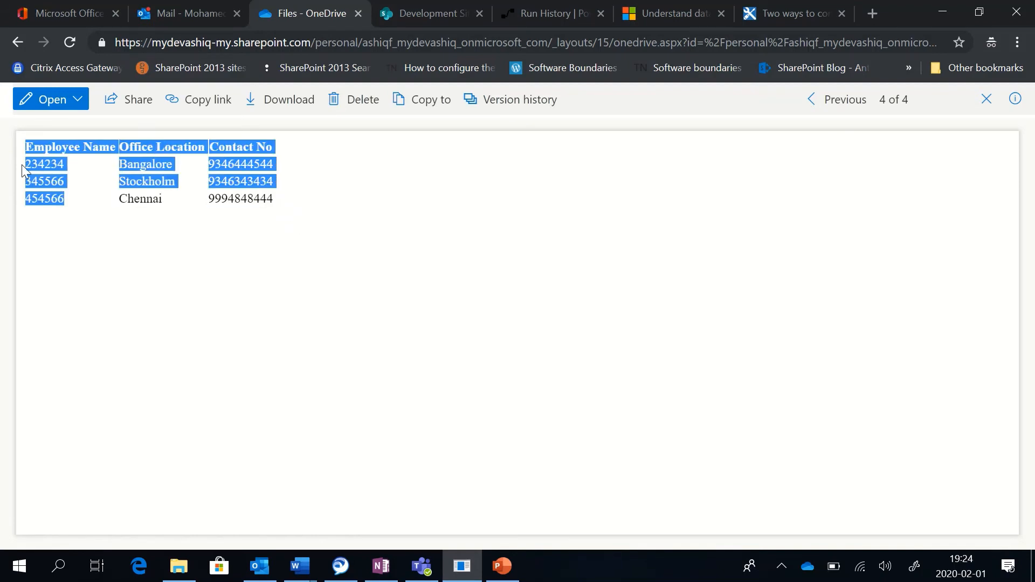
# - Switch to the Outlook mailbox, open the "Test PDF File" email and preview its attachment SharePointListItems.pdf
pyautogui.click(177, 13)
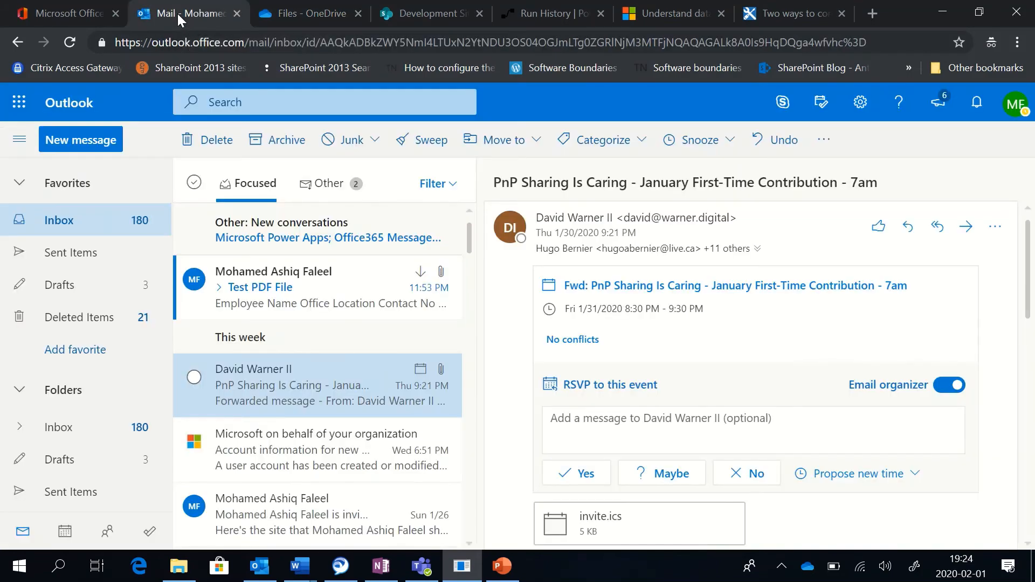
pyautogui.click(292, 282)
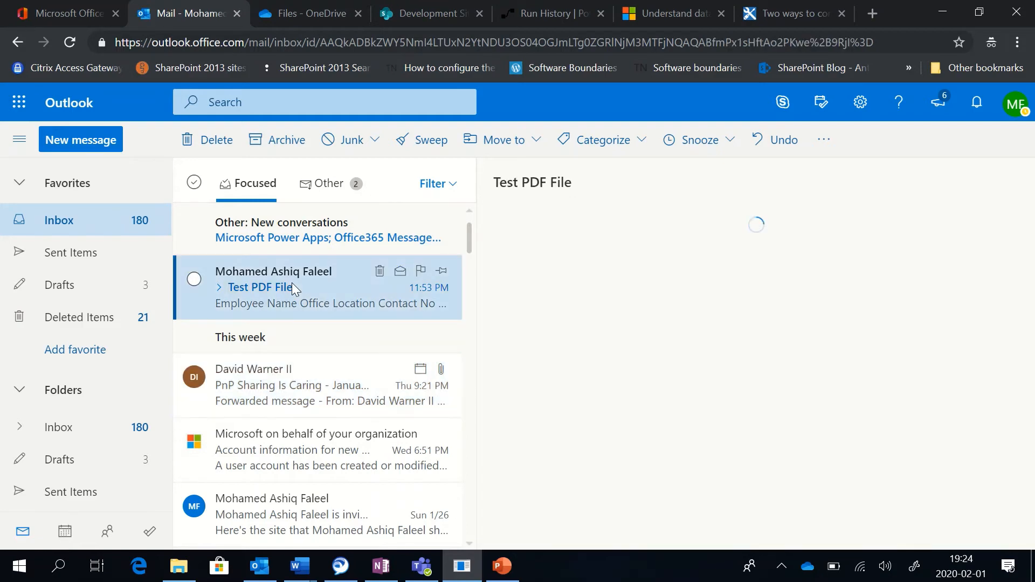
pyautogui.click(662, 315)
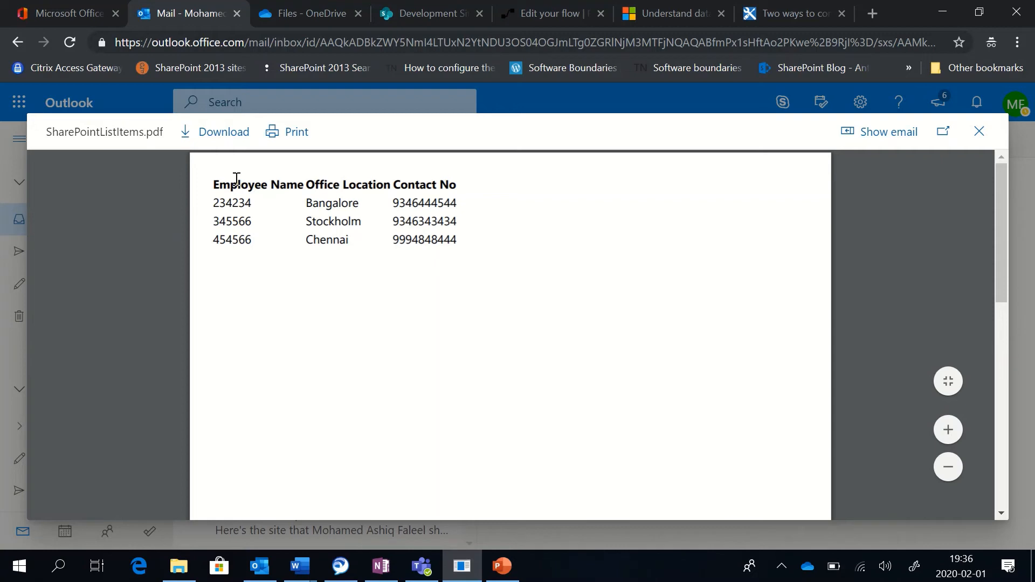
# - Return to Power Automate and open the Create PDF flow for editing
pyautogui.click(530, 15)
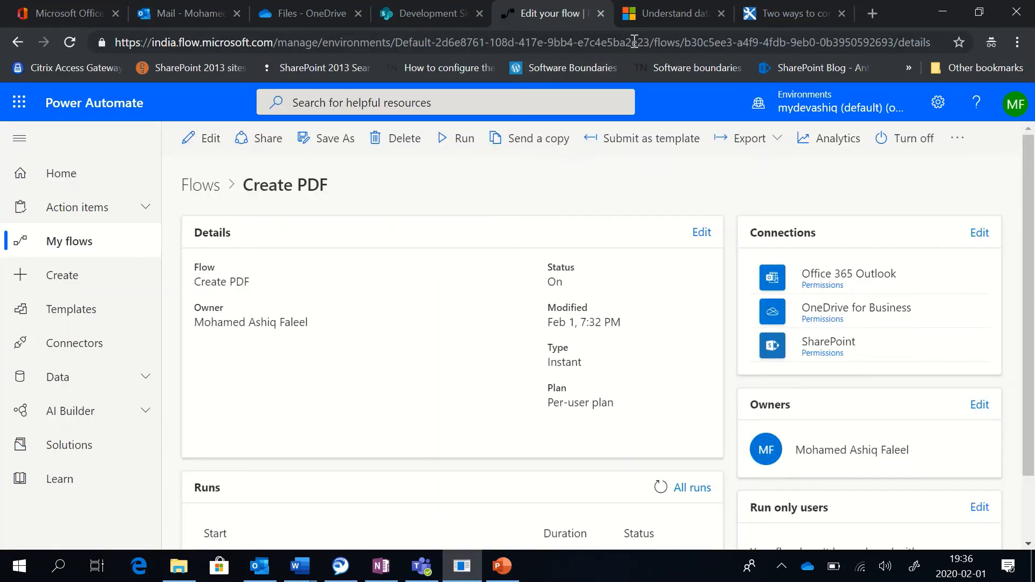
pyautogui.click(200, 138)
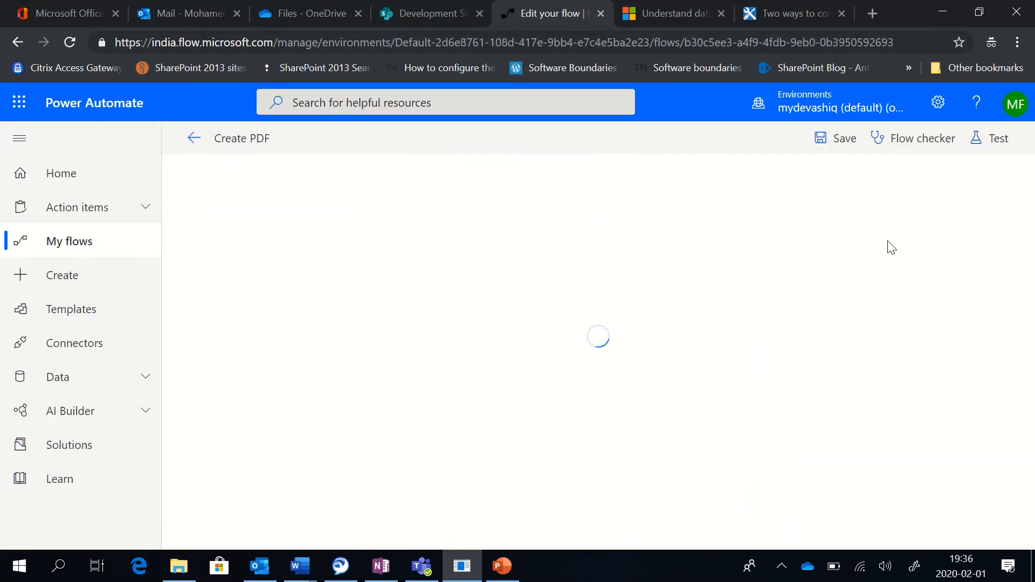
pyautogui.scroll(-2, 561, 328)
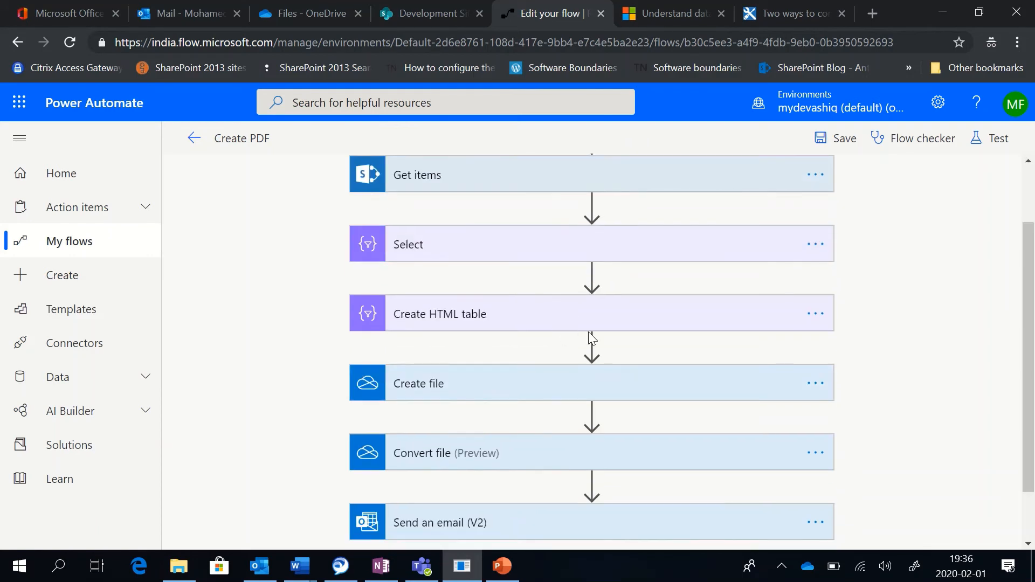
# - Insert a Compose data operation between the Create HTML table and Create file actions
pyautogui.click(592, 345)
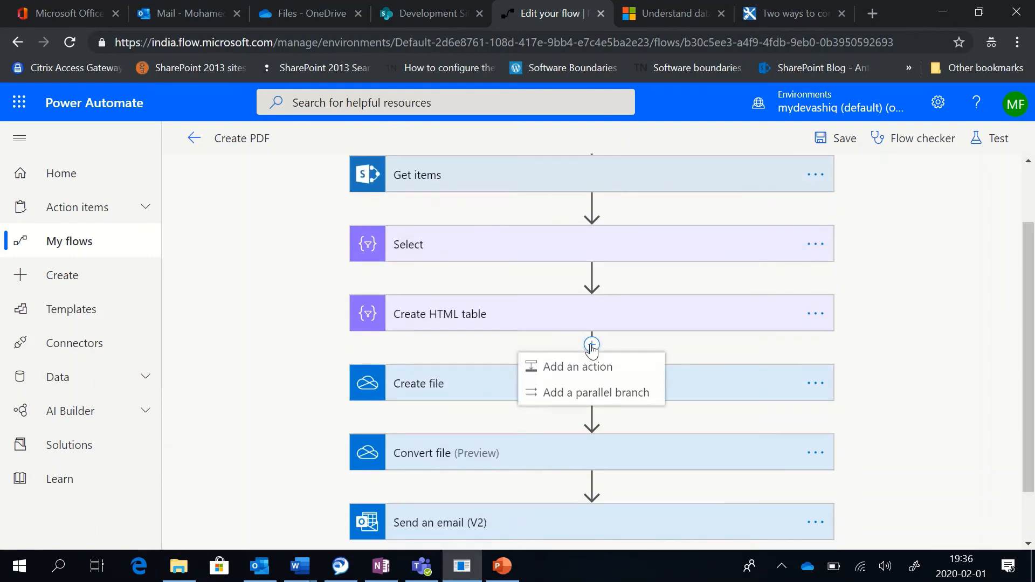
pyautogui.click(586, 371)
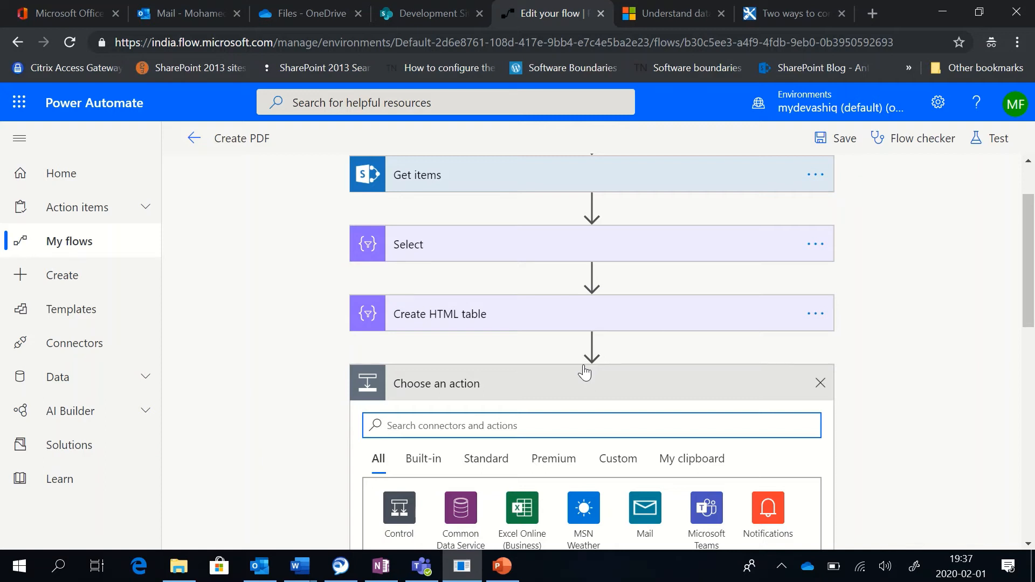
pyautogui.write('compose')
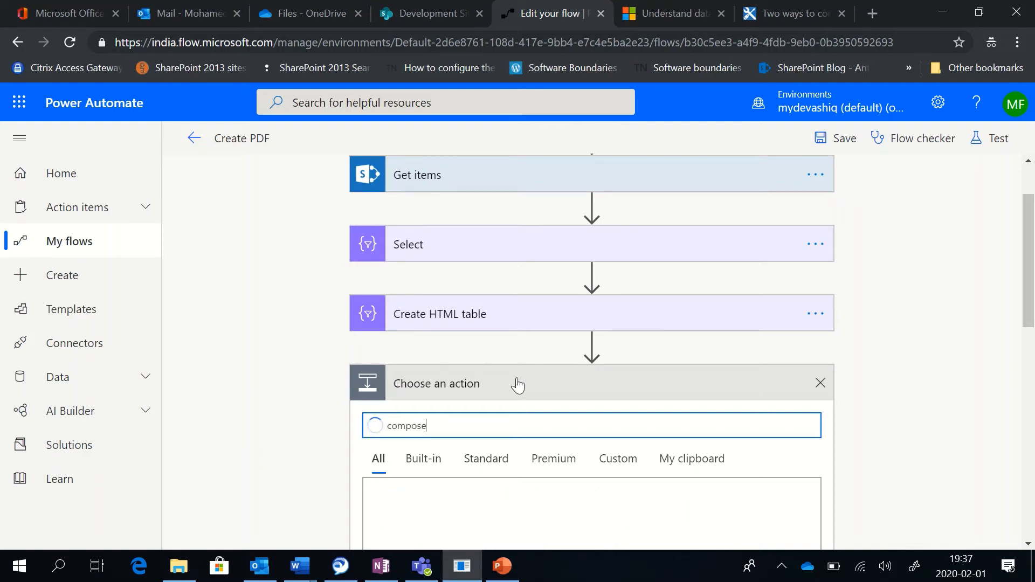
pyautogui.scroll(-1, 501, 454)
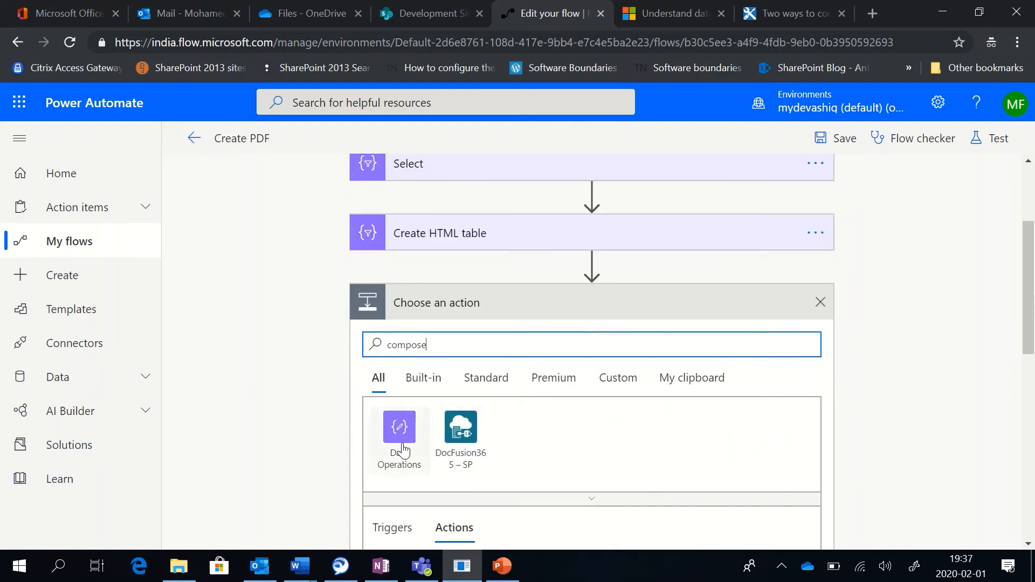
pyautogui.click(402, 447)
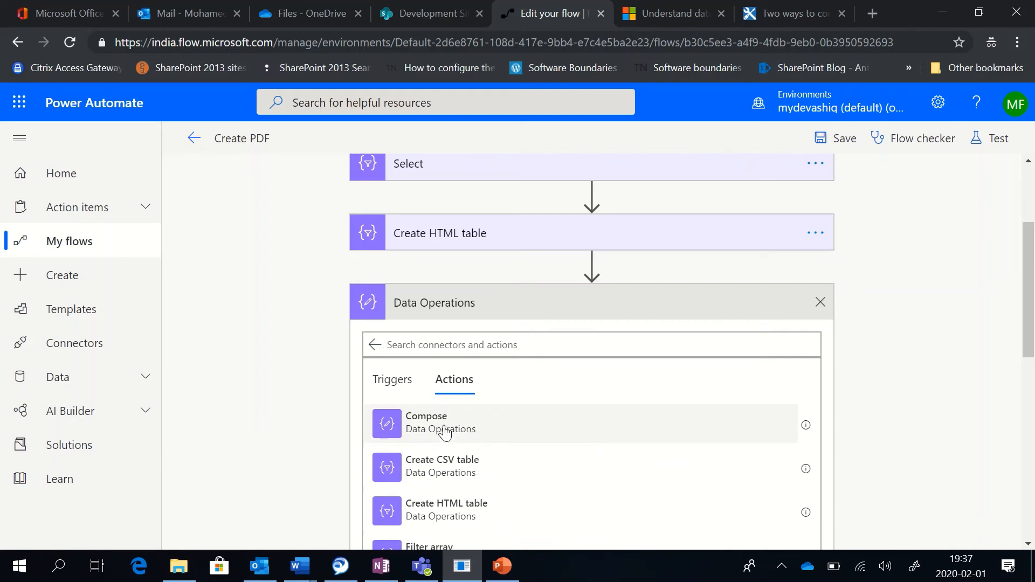
pyautogui.click(478, 426)
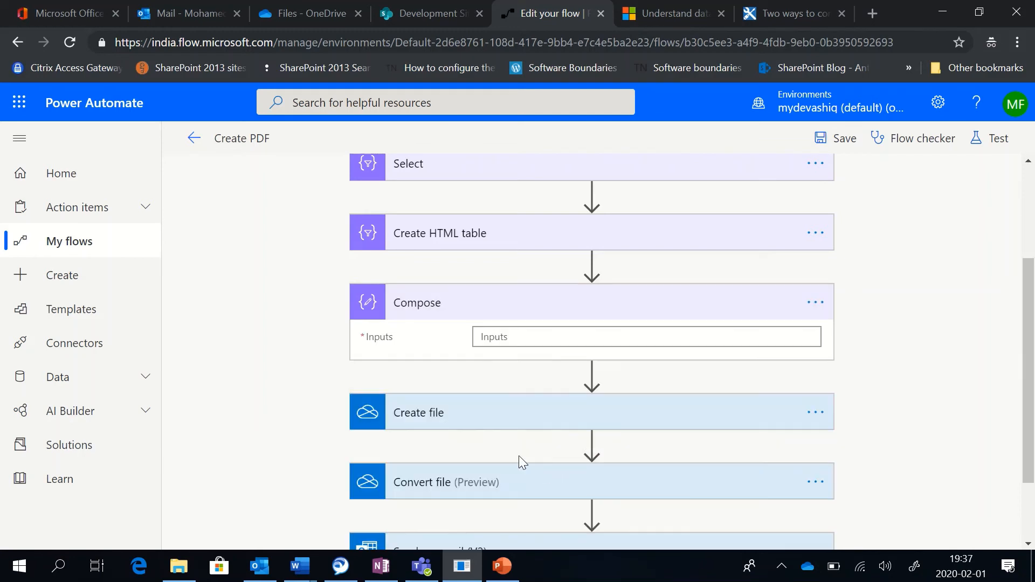
# - Start an expression for the Compose action's Inputs with the replace() function
pyautogui.click(529, 337)
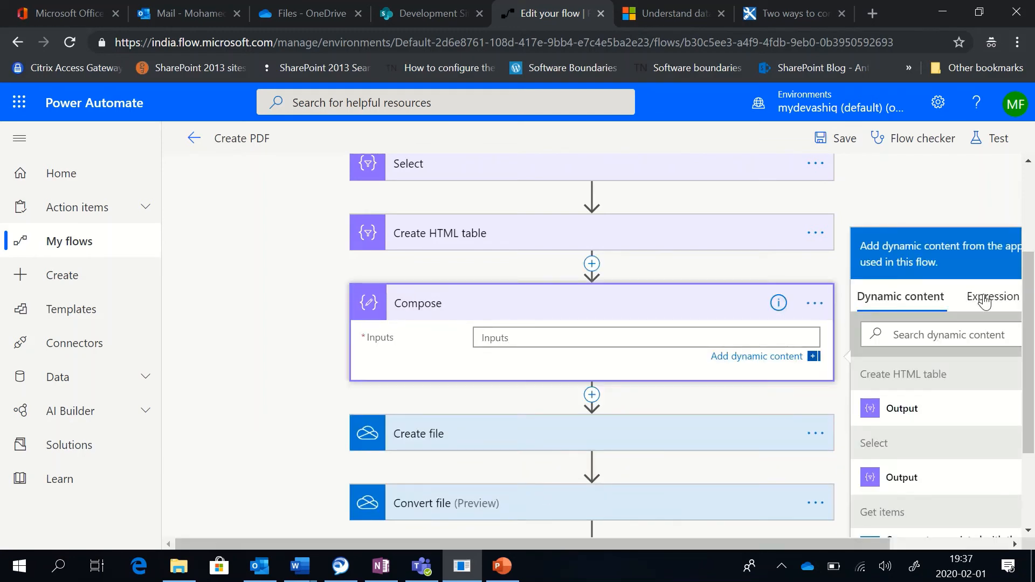
pyautogui.click(992, 301)
pyautogui.write('repl')
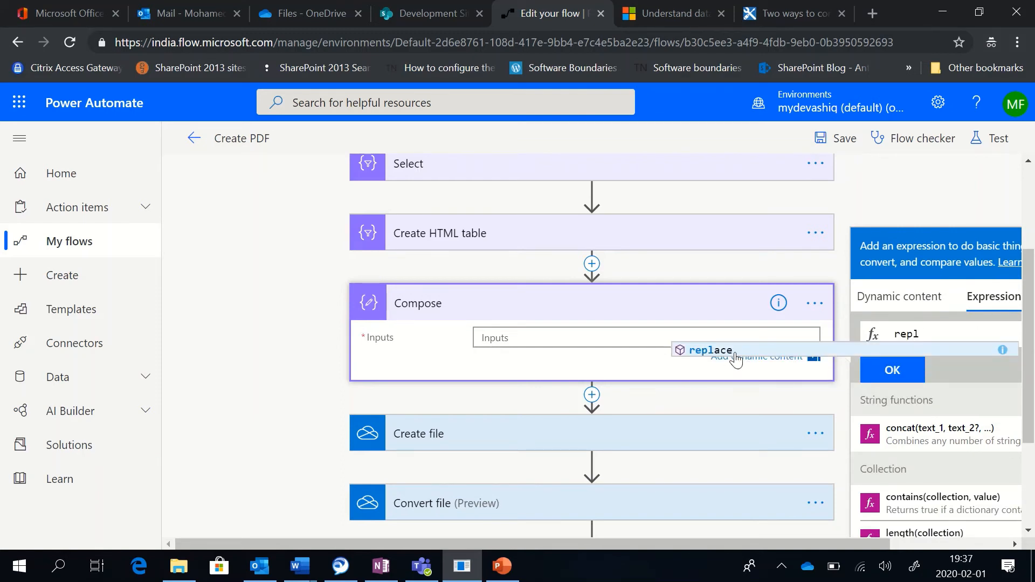
pyautogui.click(730, 352)
pyautogui.write('(')
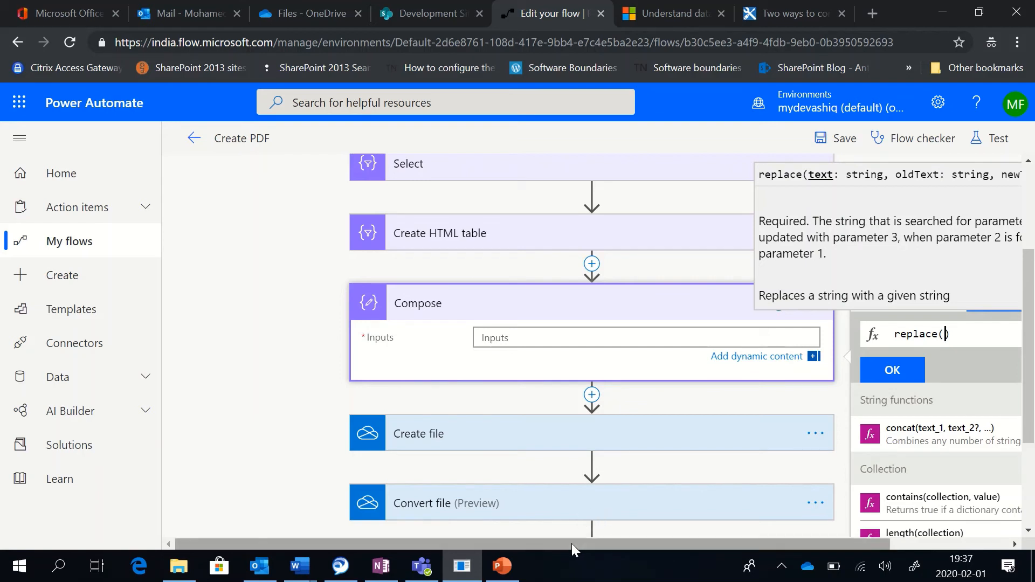
# - Insert the Create HTML table output as the text argument inside the parentheses of replace()
pyautogui.moveTo(572, 543); pyautogui.dragTo(714, 540)
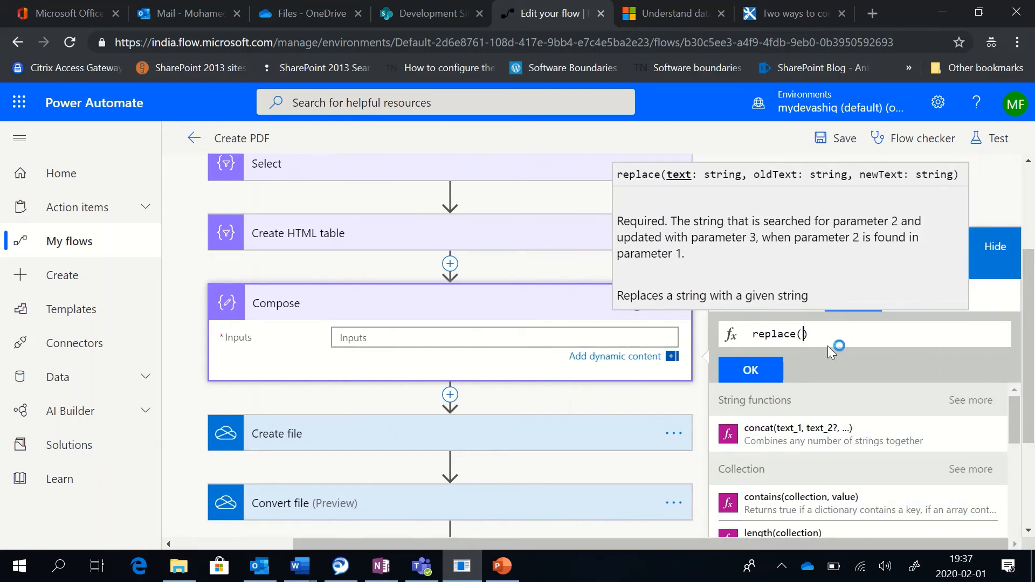
pyautogui.click(782, 334)
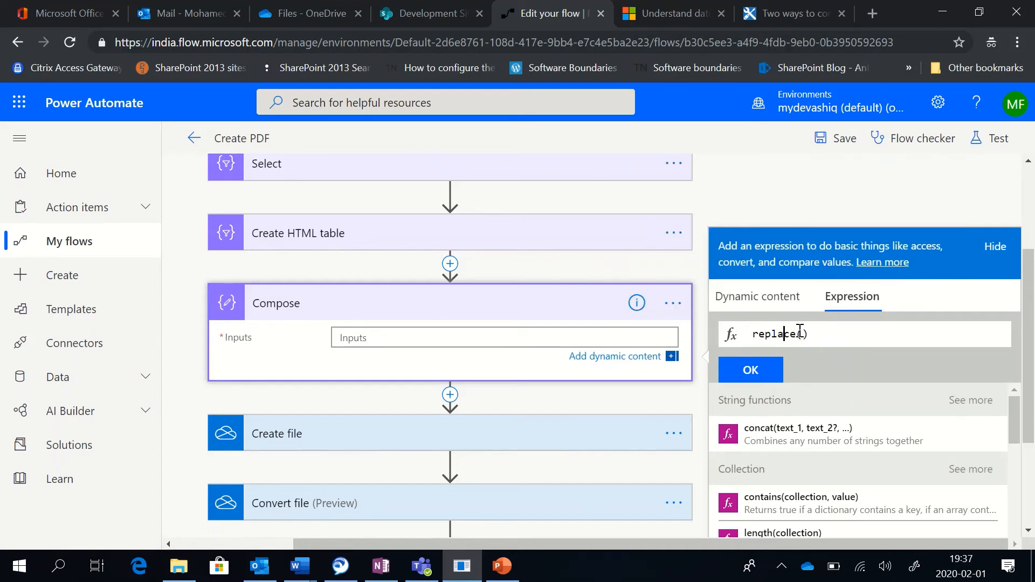
pyautogui.click(804, 332)
pyautogui.click(774, 299)
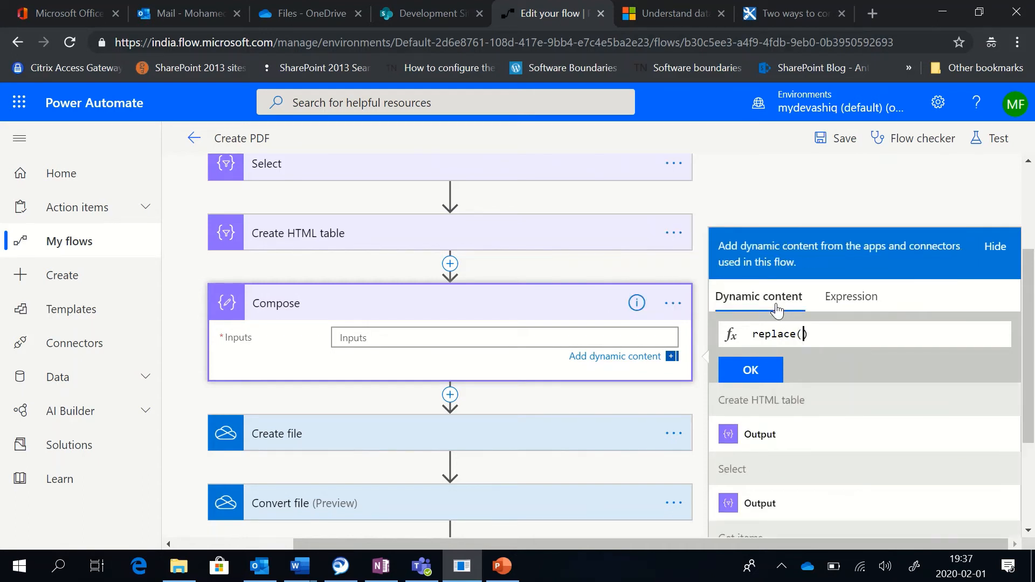
pyautogui.click(776, 437)
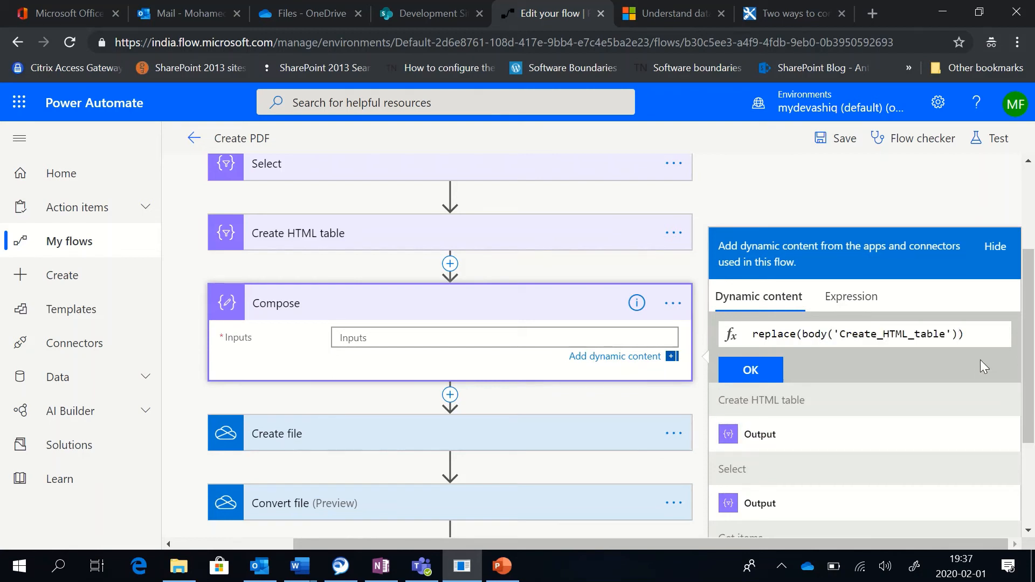
# - Add '<table>' as the old-text argument of the replace() expression, after the Create HTML table output
pyautogui.write(',')
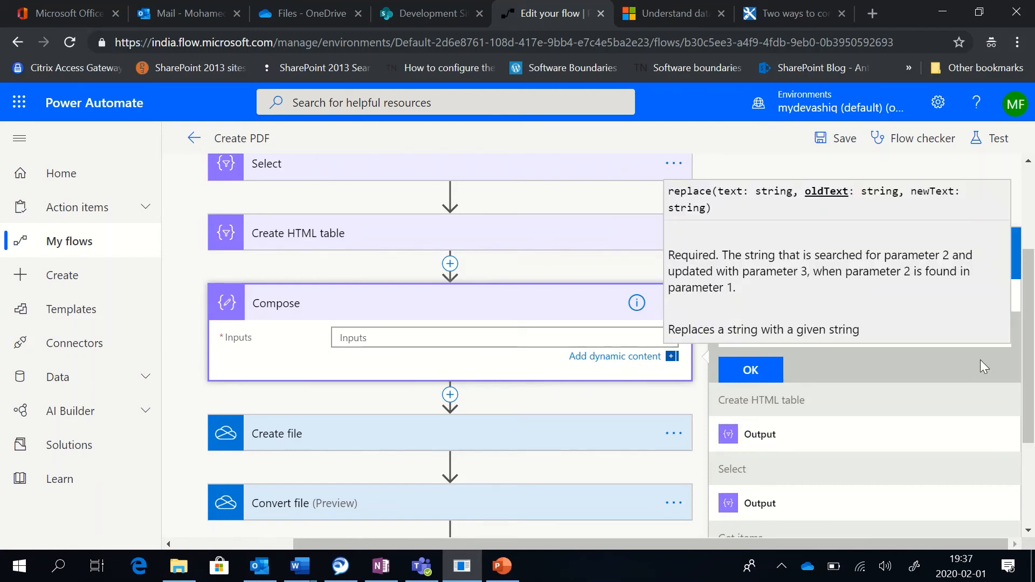
pyautogui.write("'Create_HTML_table'),")
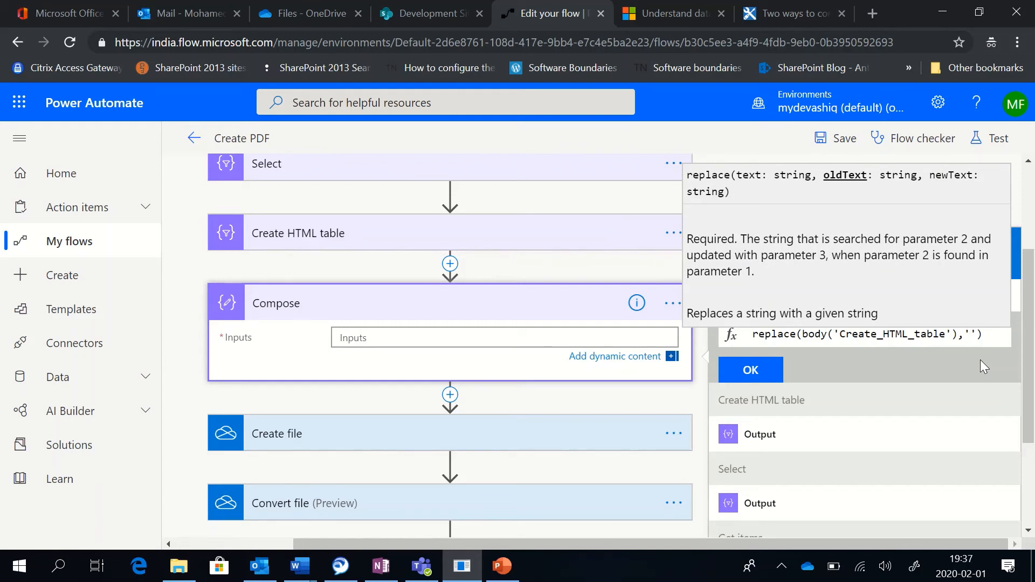
pyautogui.write('<table')
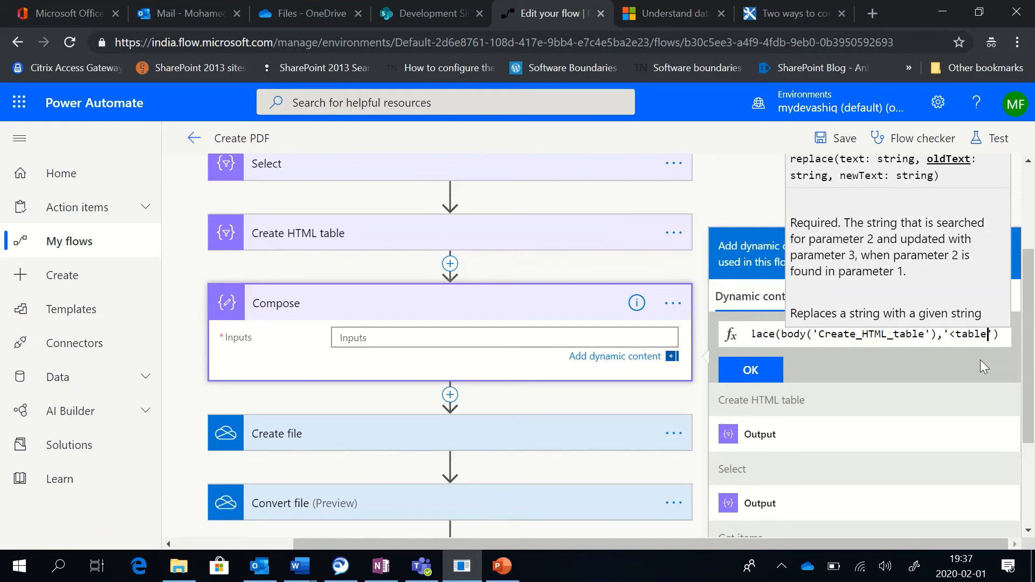
pyautogui.write('>')
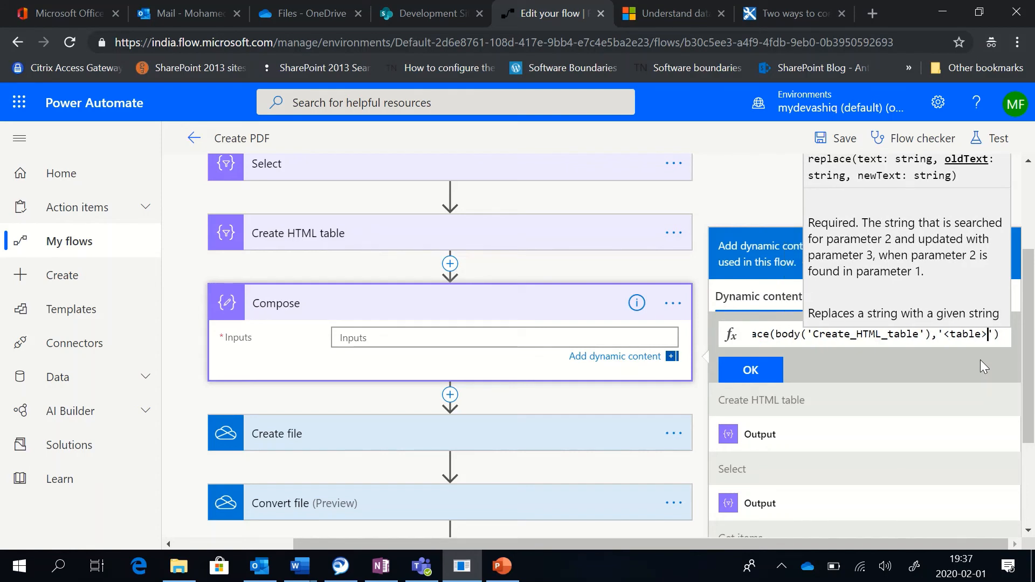
pyautogui.press('Right')
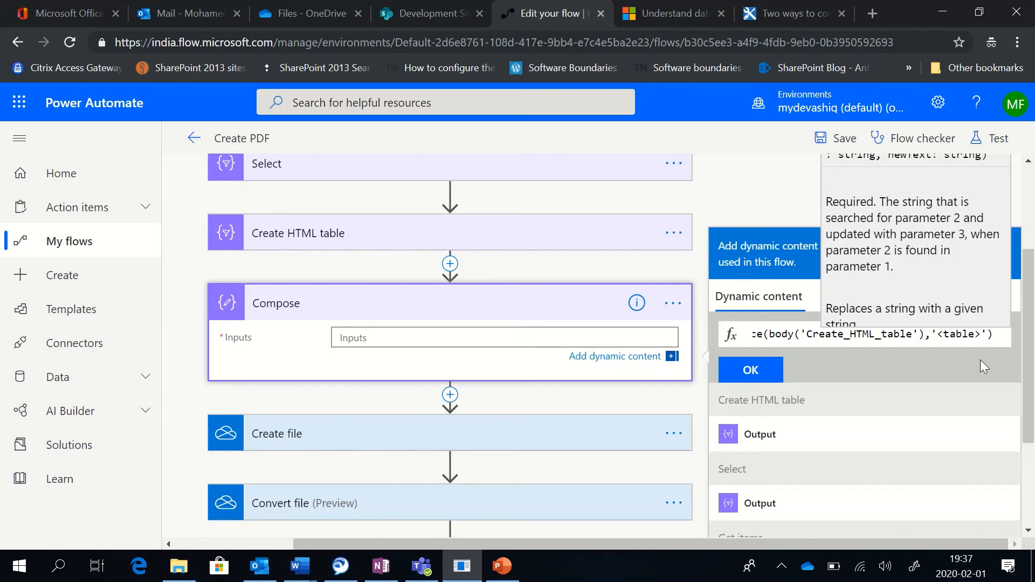
# - Begin the new-text argument of replace() with an opening table tag carrying border="2"
pyautogui.write(',')
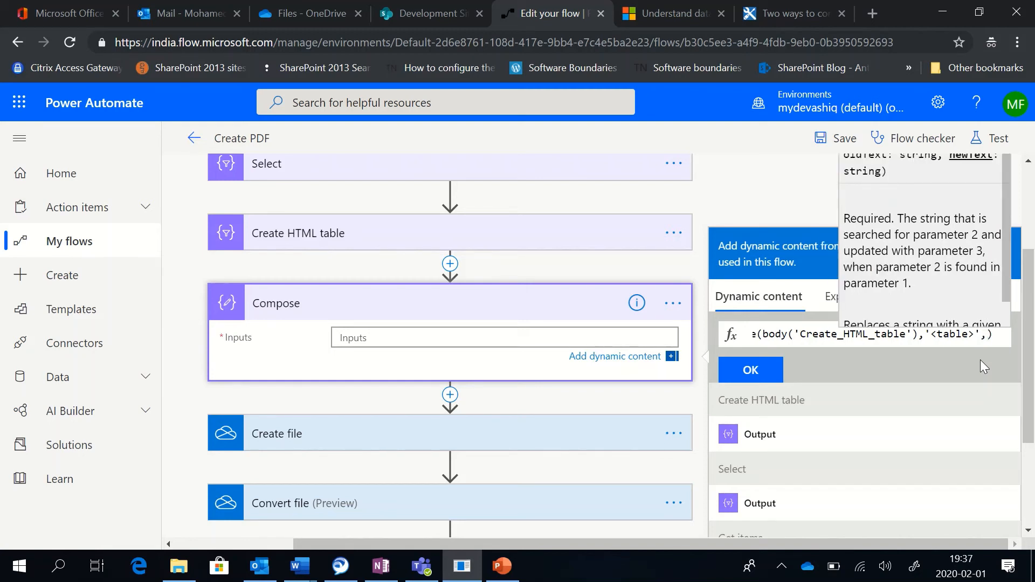
pyautogui.write("'")
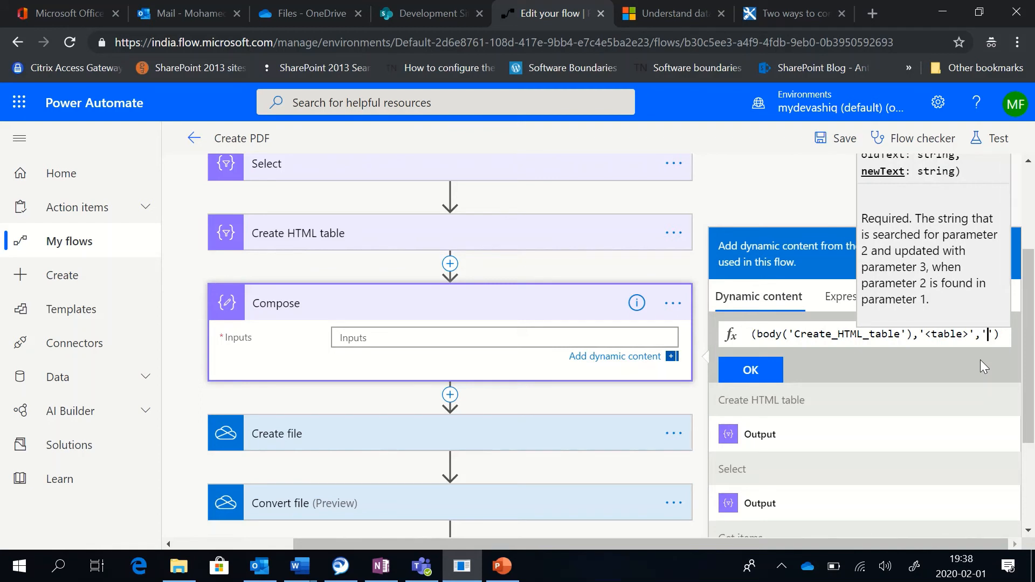
pyautogui.write('<table b')
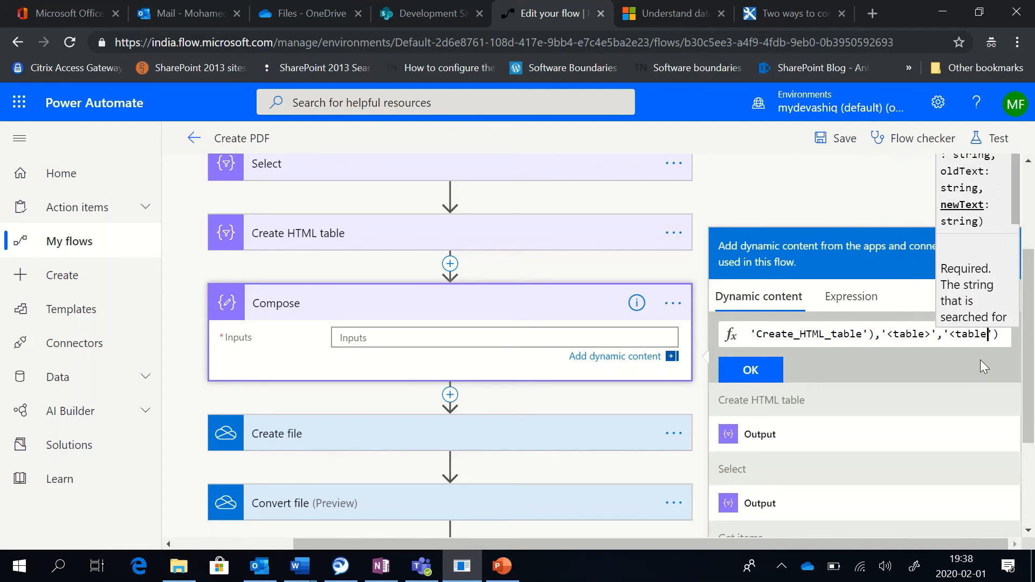
pyautogui.write('order')
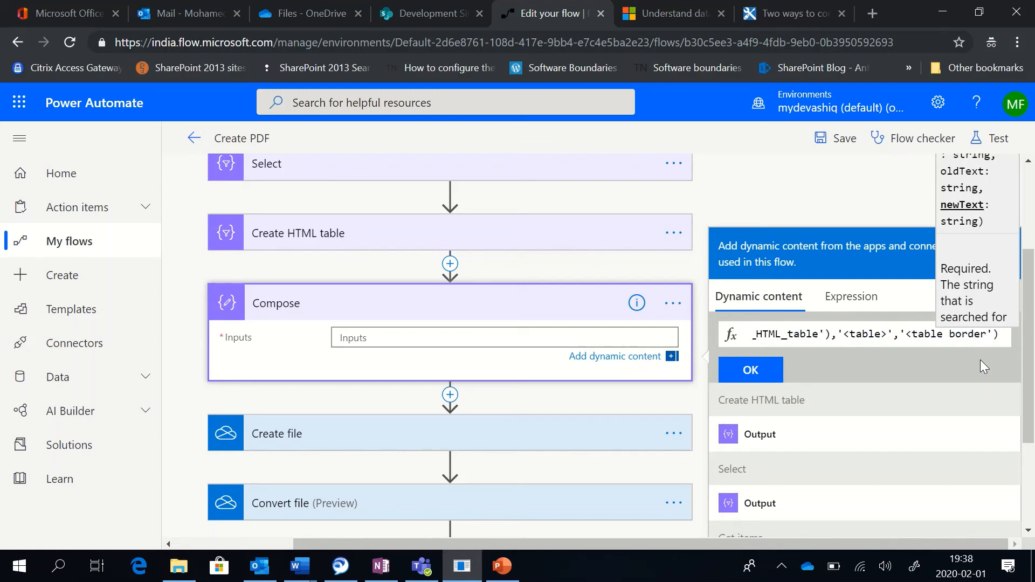
pyautogui.write('=')
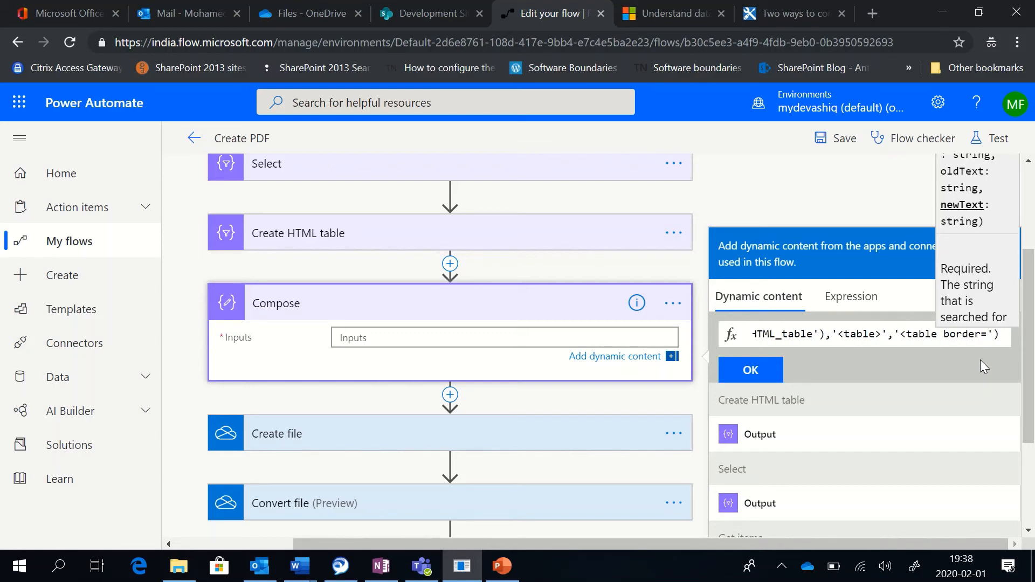
pyautogui.write('""')
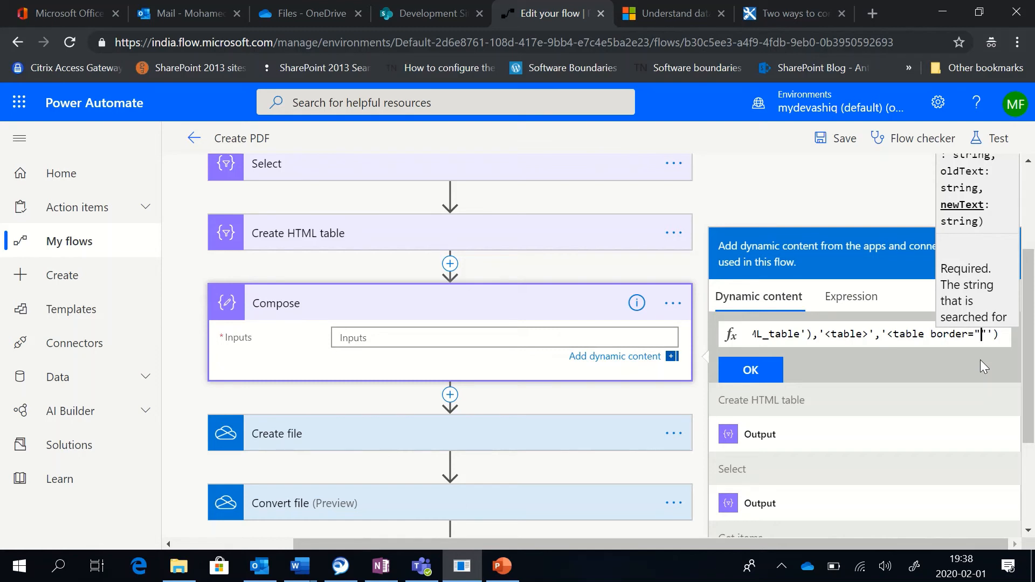
pyautogui.press('Right')
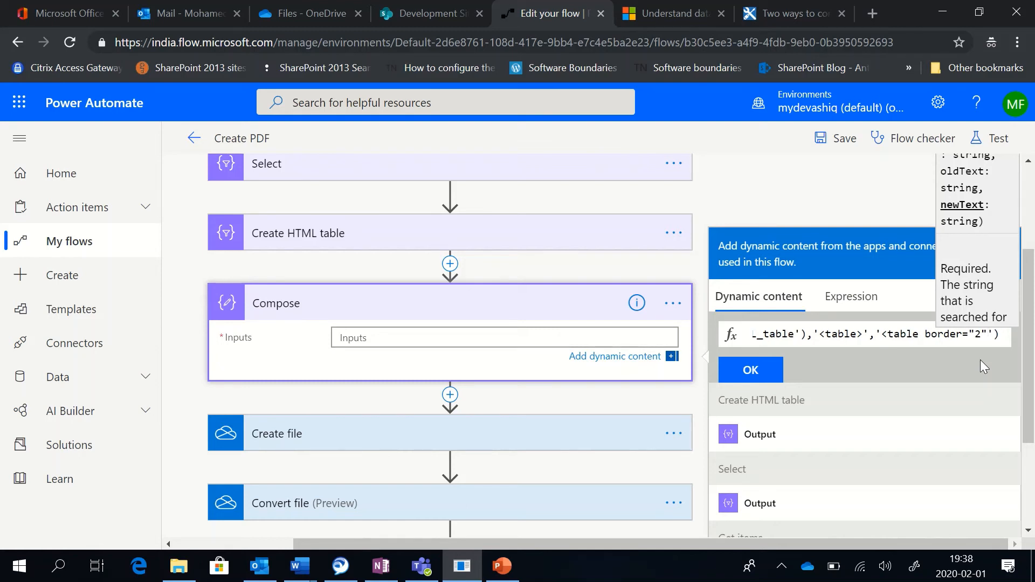
# - Add bgcolor="yellow" to the replacement table tag, close the tag, and insert the finished expression into the Compose Inputs
pyautogui.write('bgco')
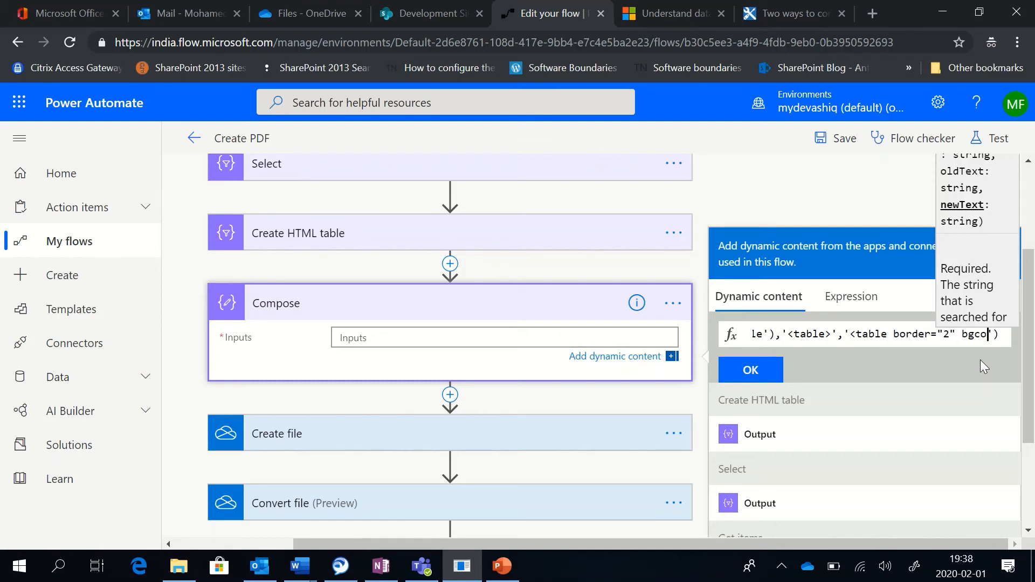
pyautogui.write('lor')
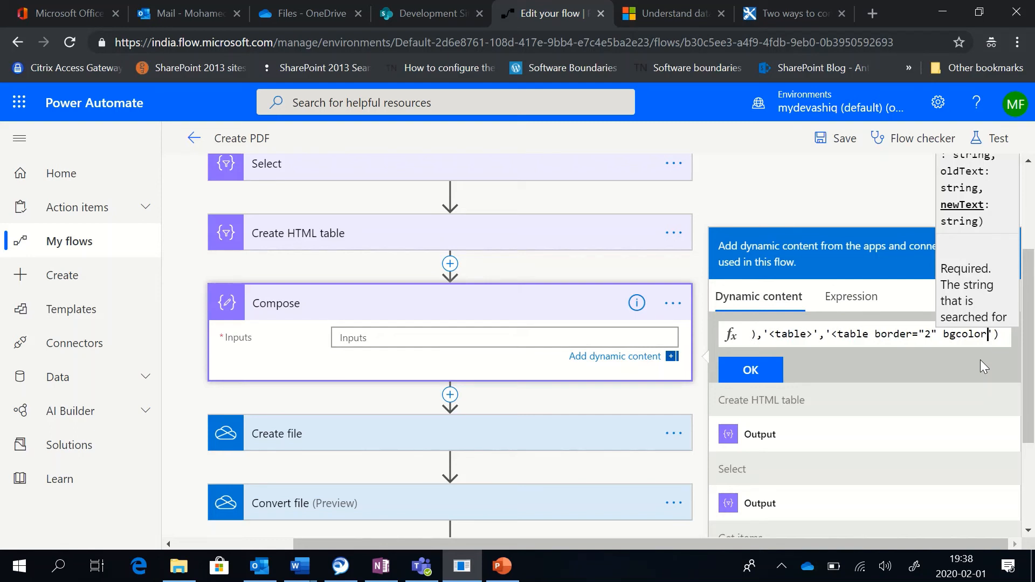
pyautogui.write('=""')
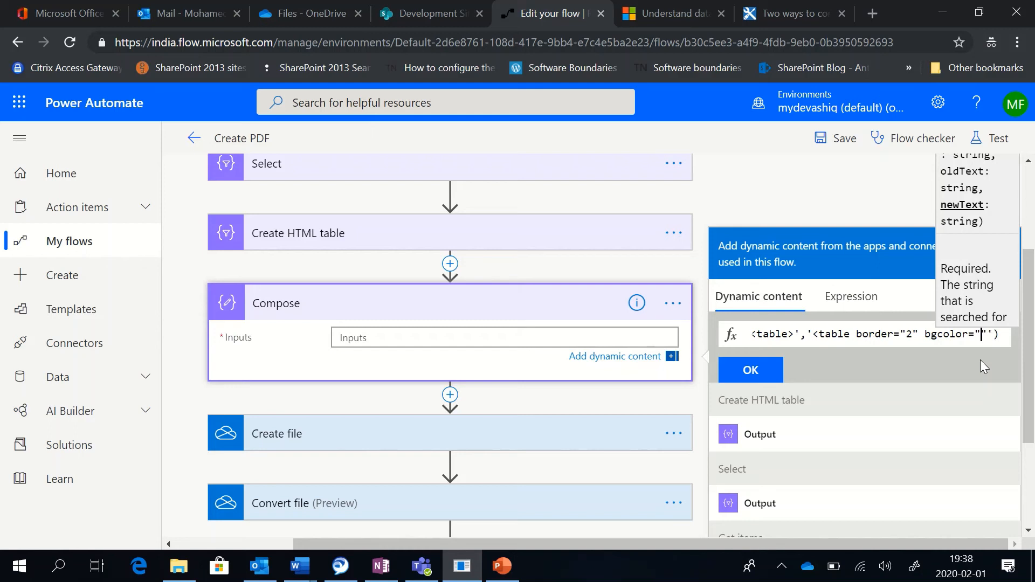
pyautogui.write('yellow')
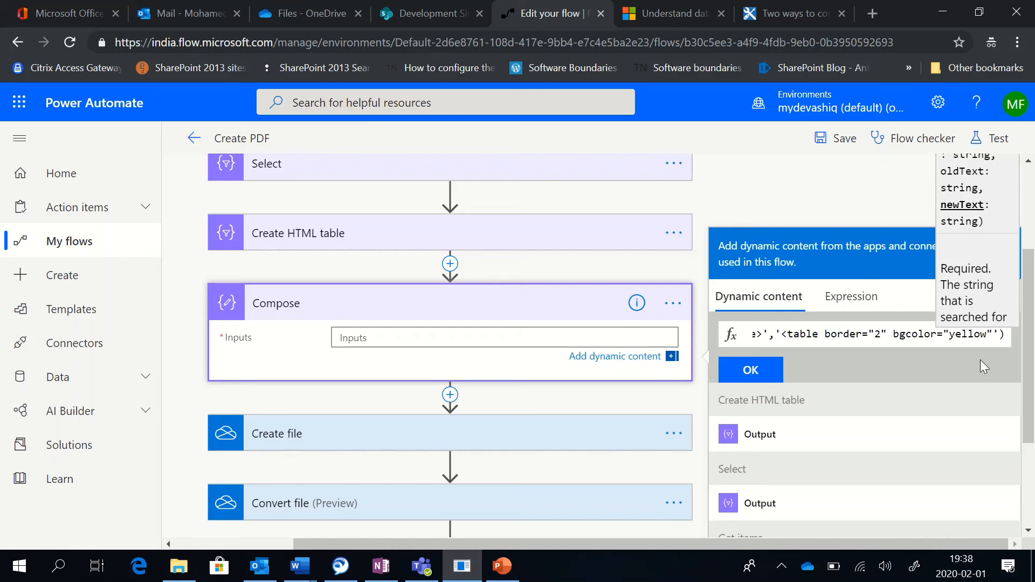
pyautogui.press('Right')
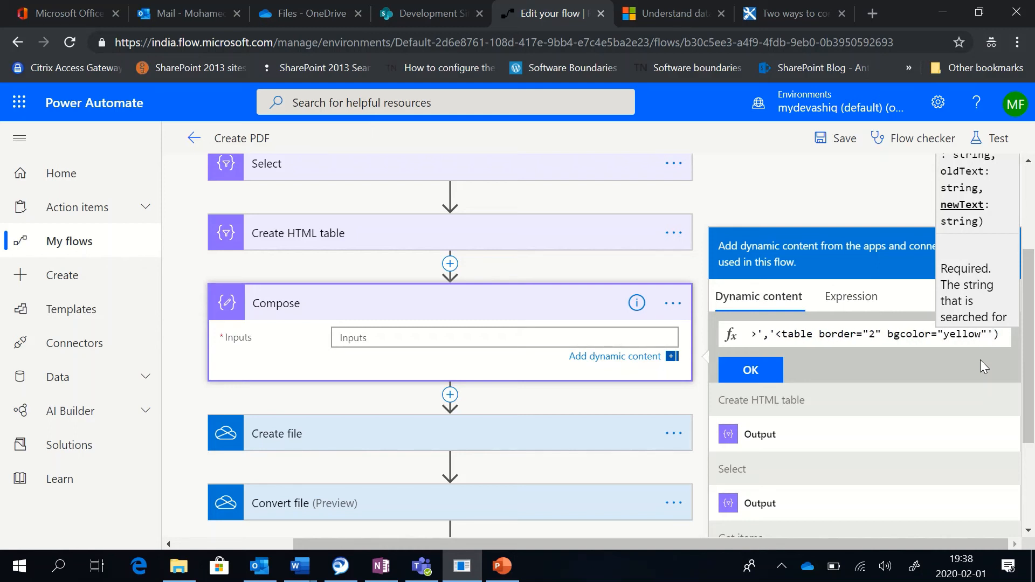
pyautogui.write('>')
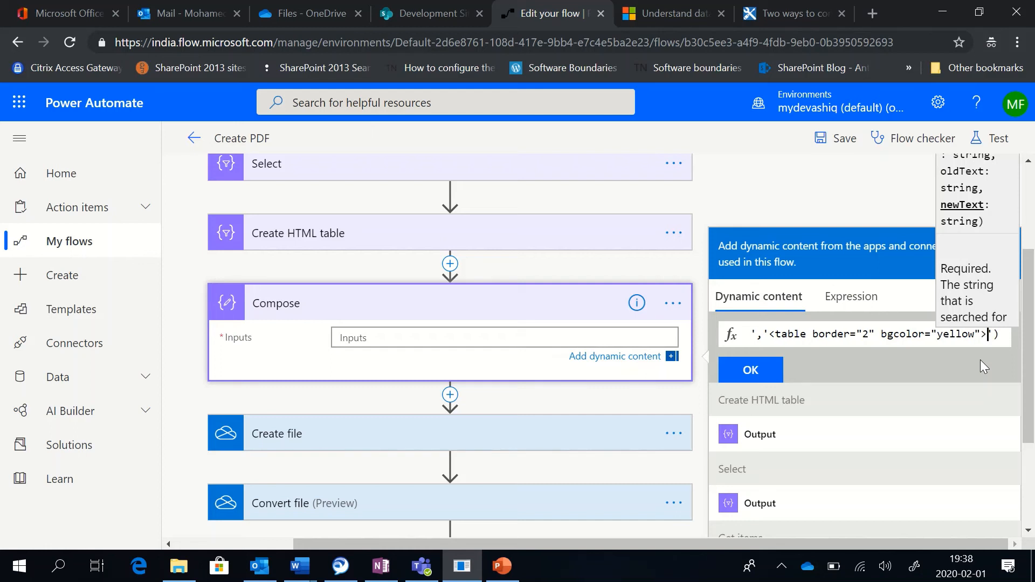
pyautogui.click(749, 372)
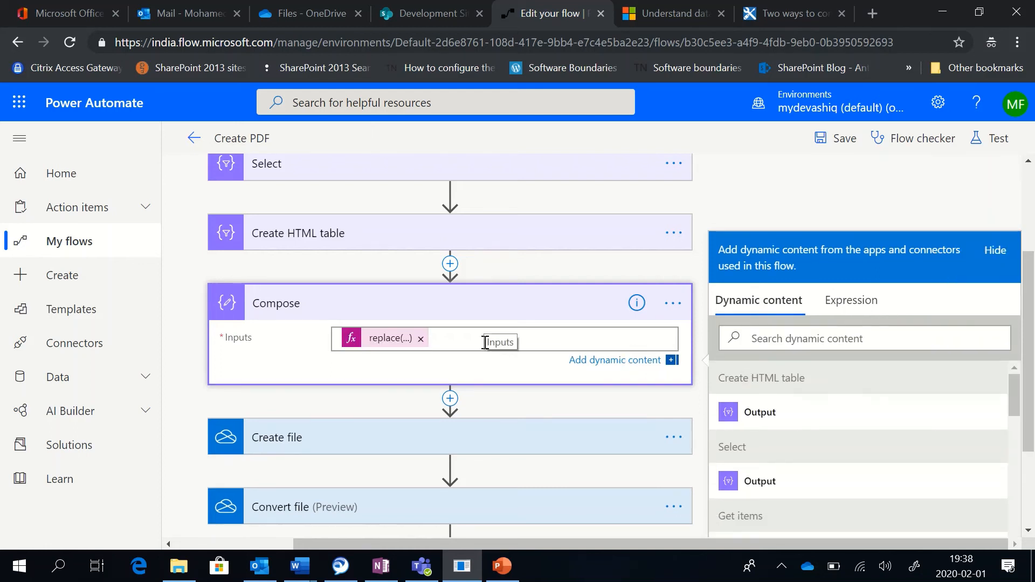
# - In the Create file action, replace the File Content's Create HTML table output with the Compose Outputs
pyautogui.scroll(-2, 464, 350)
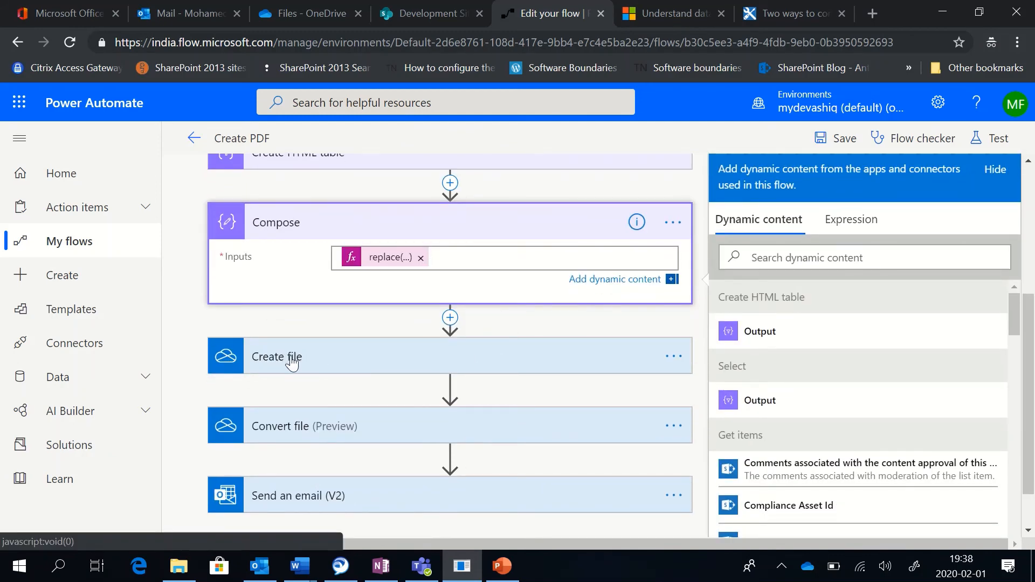
pyautogui.click(515, 356)
pyautogui.scroll(-2, 647, 294)
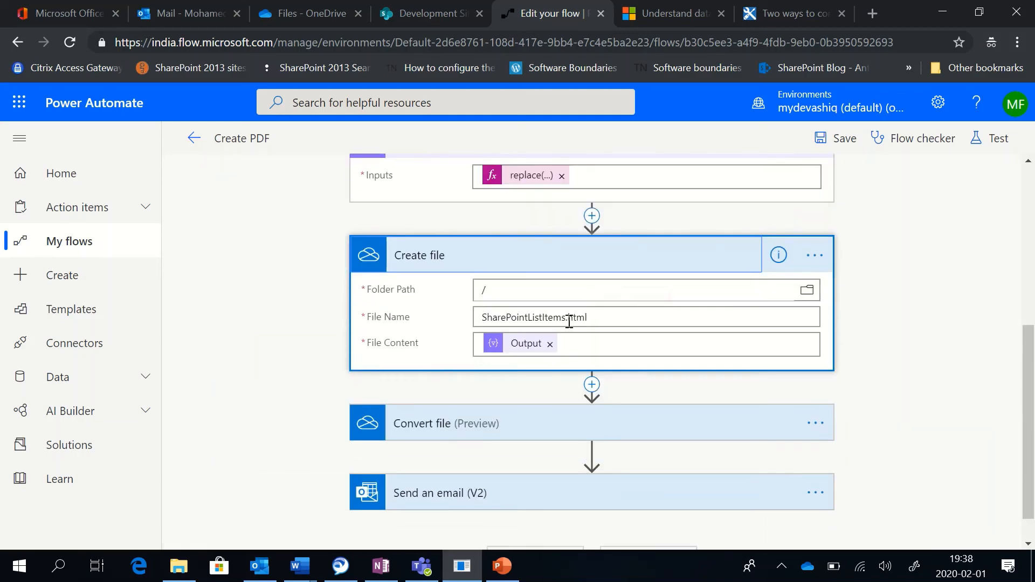
pyautogui.scroll(2, 508, 354)
pyautogui.scroll(2, 514, 431)
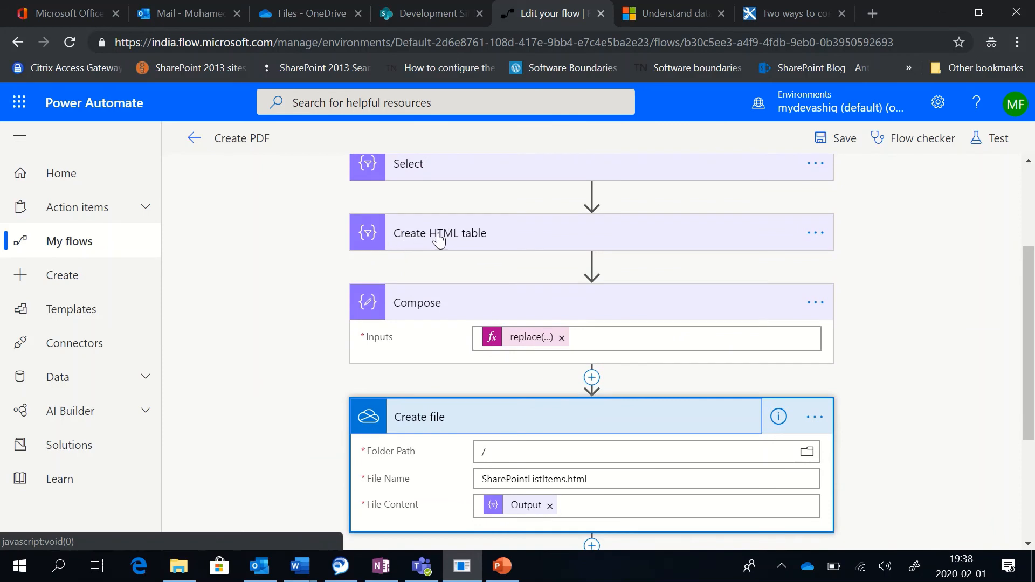
pyautogui.scroll(-1, 525, 237)
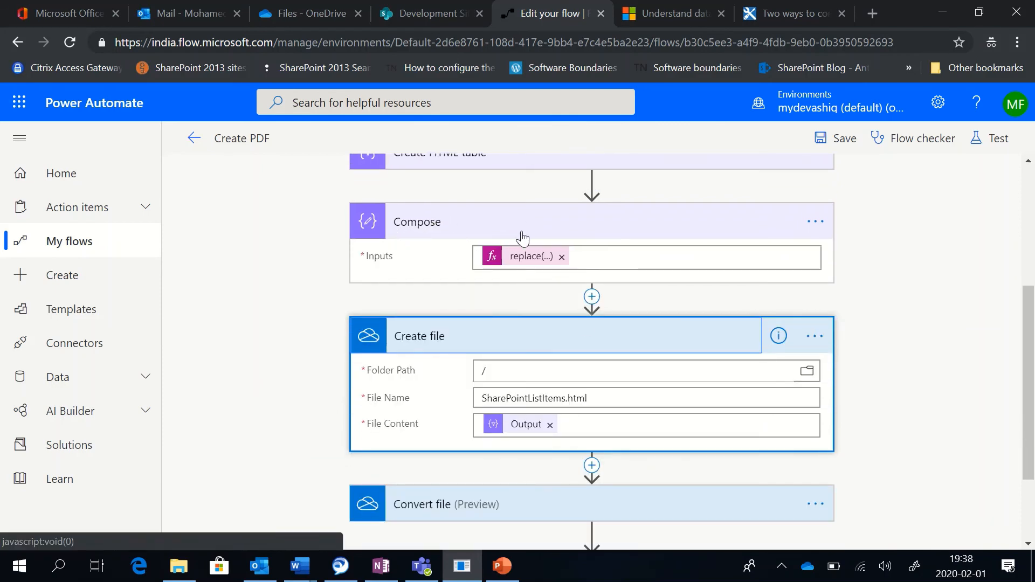
pyautogui.click(551, 426)
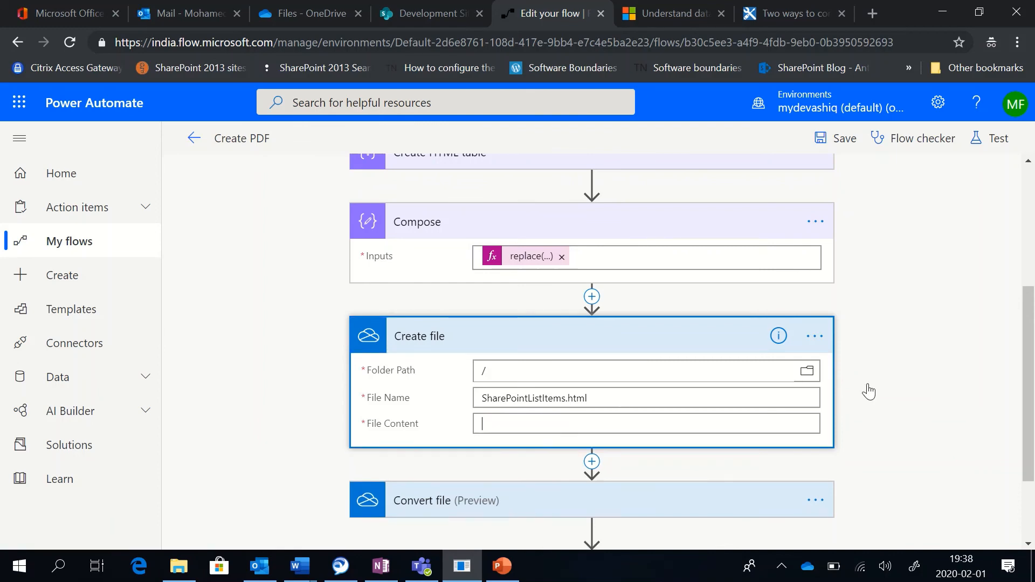
pyautogui.click(605, 424)
pyautogui.scroll(-1, 918, 441)
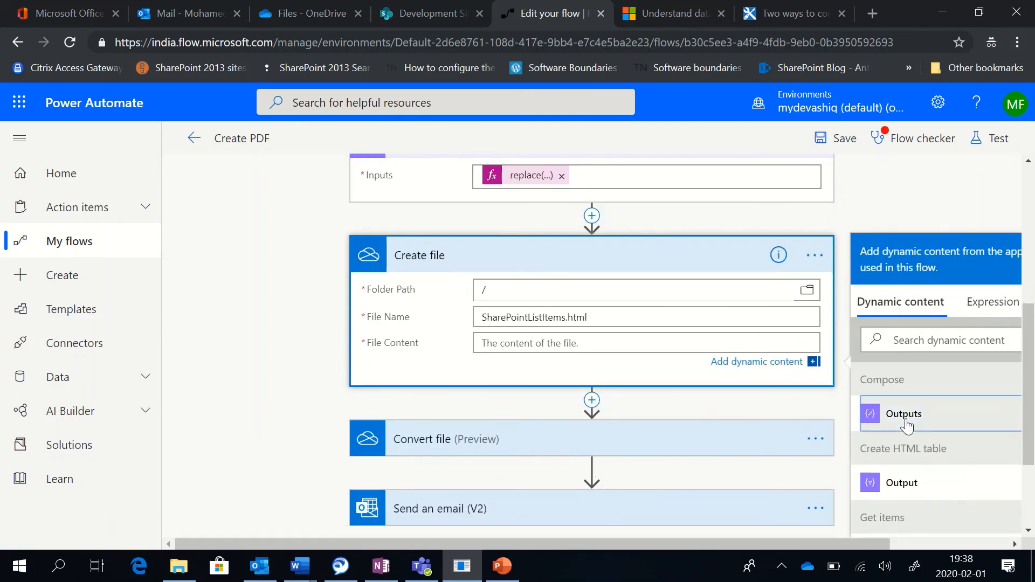
pyautogui.click(922, 429)
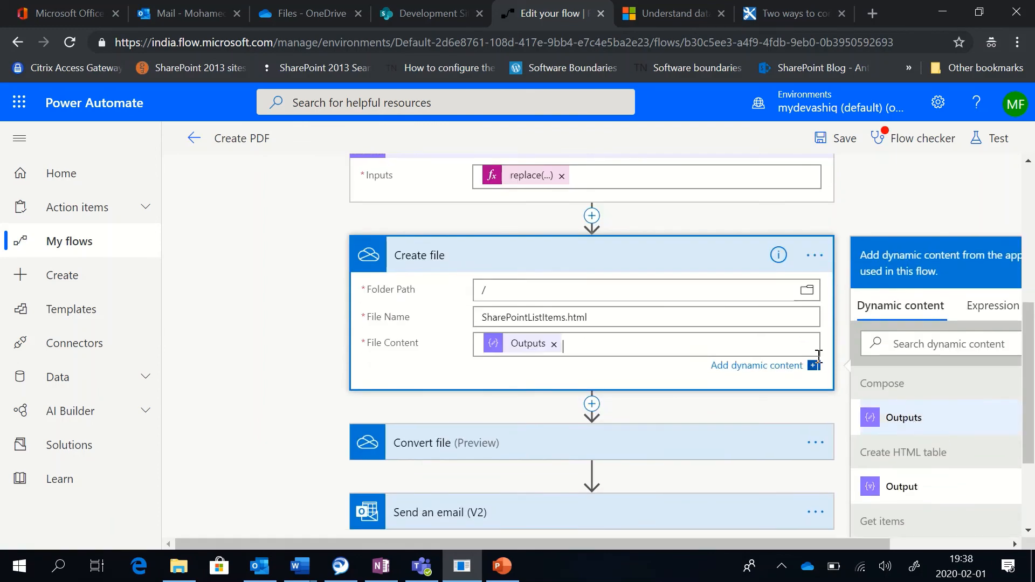
# - Save the Create PDF flow and run a test, performing the trigger action manually
pyautogui.click(843, 140)
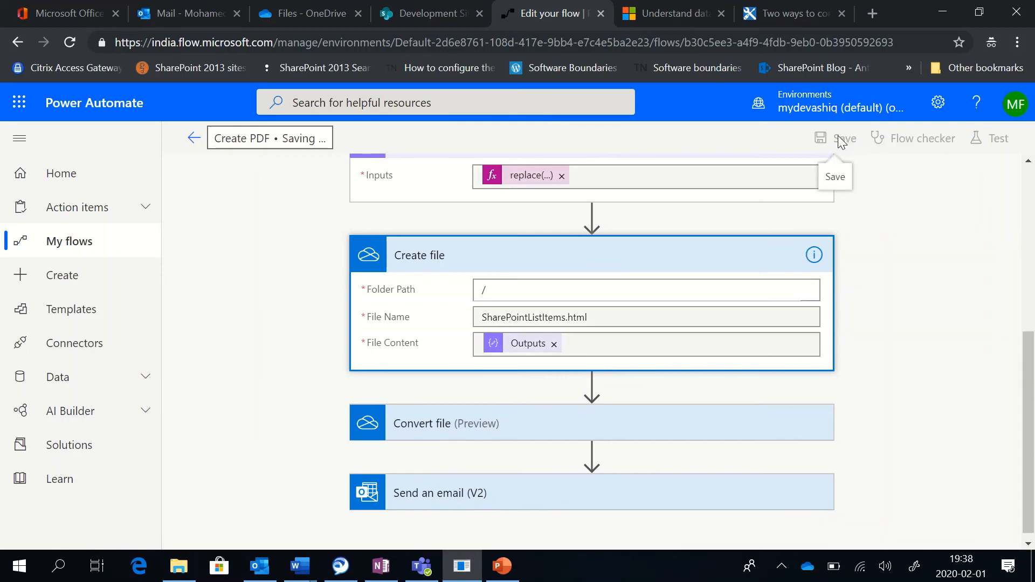
pyautogui.click(998, 142)
pyautogui.click(781, 176)
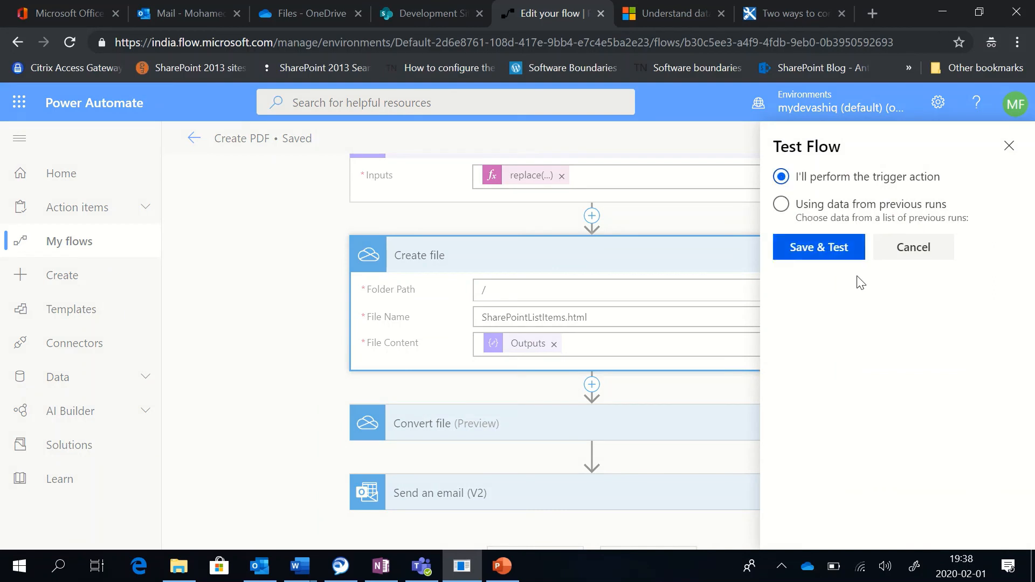
pyautogui.click(831, 252)
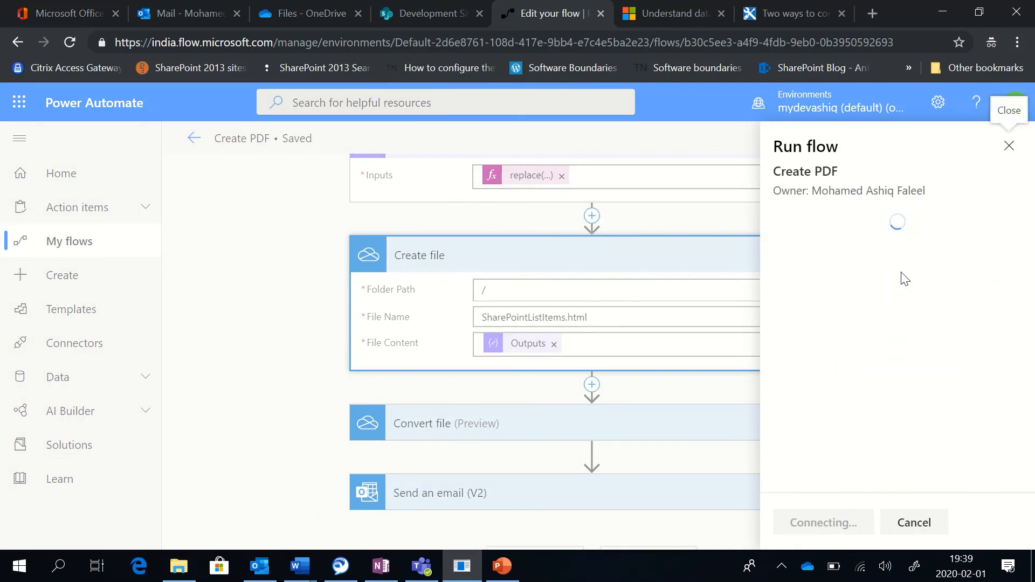
pyautogui.click(810, 533)
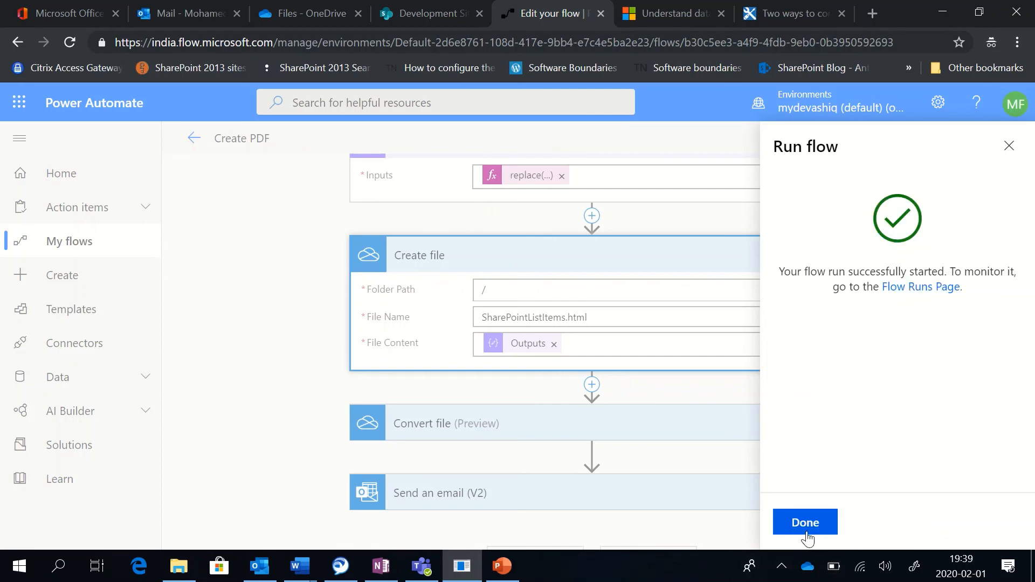
pyautogui.click(809, 522)
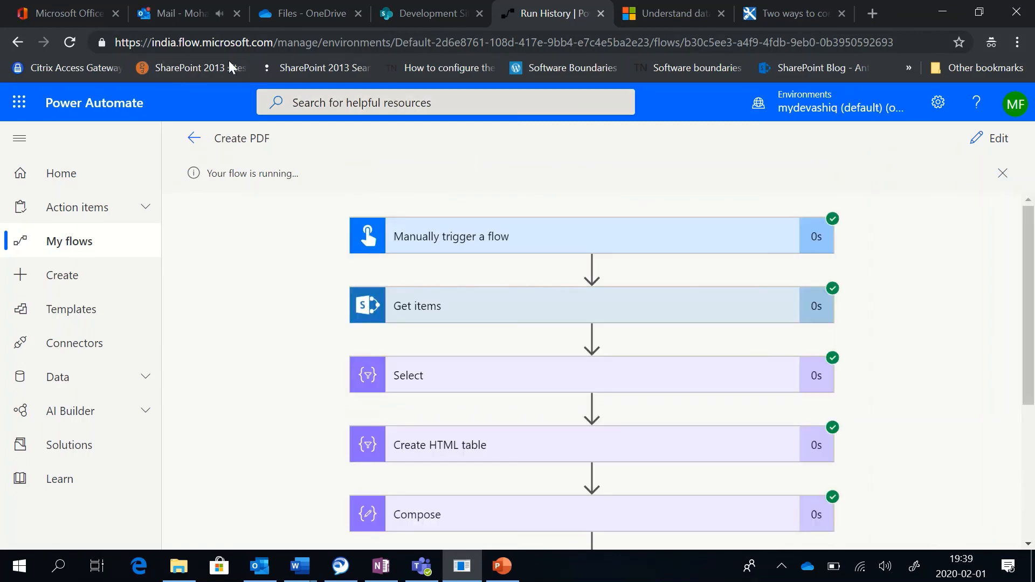
# - Switch to Outlook and examine the SharePointListItems.pdf attachment in the newest Test PDF File email, closing the previews when finished
pyautogui.click(158, 16)
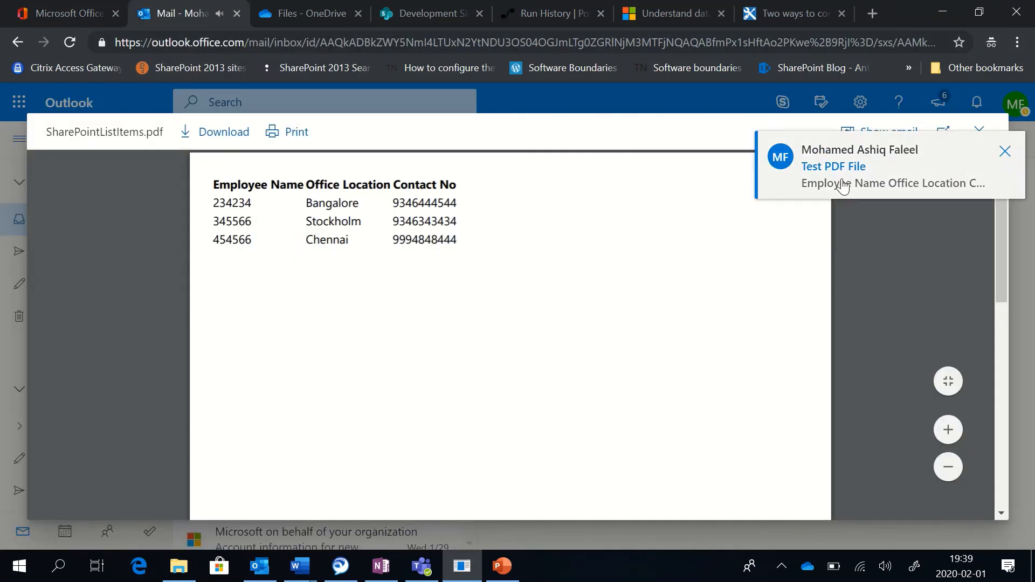
pyautogui.click(1005, 155)
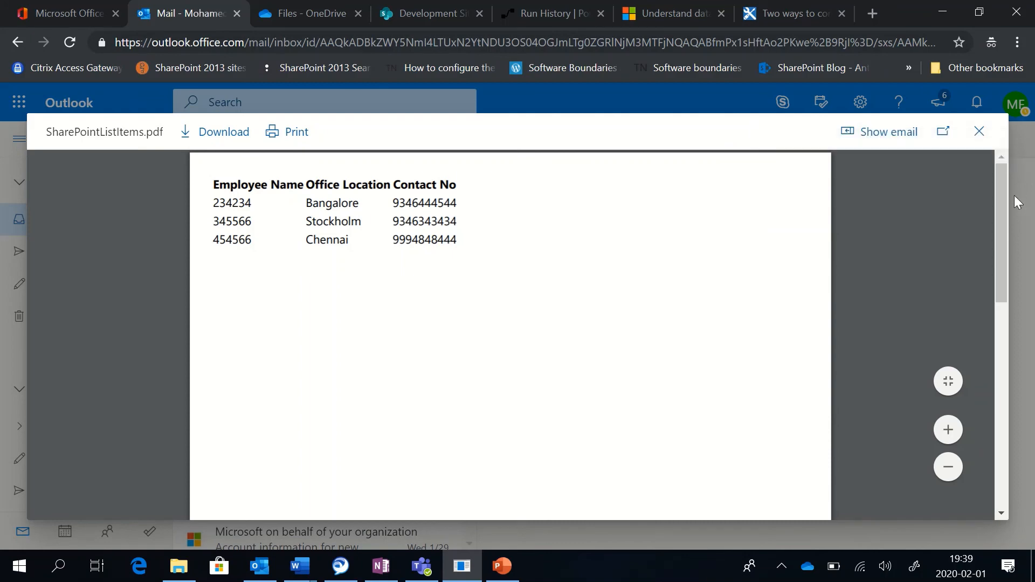
pyautogui.click(980, 130)
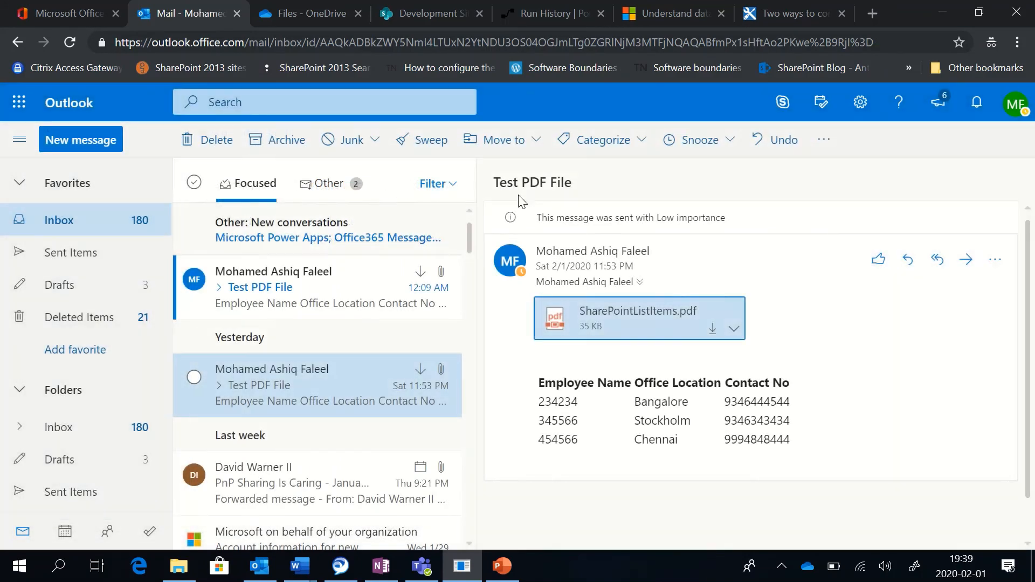
pyautogui.click(273, 290)
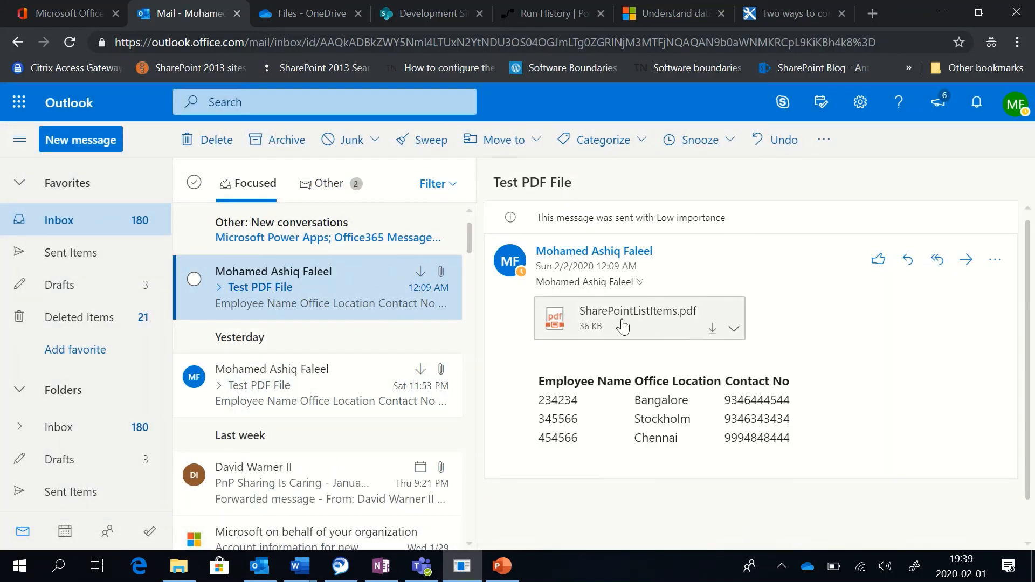
pyautogui.click(625, 259)
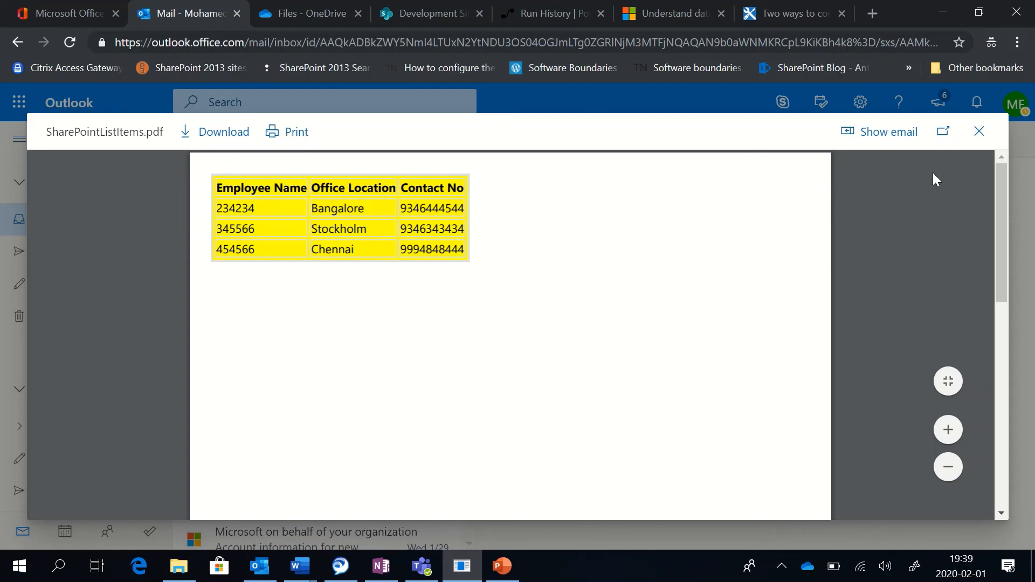
pyautogui.click(974, 141)
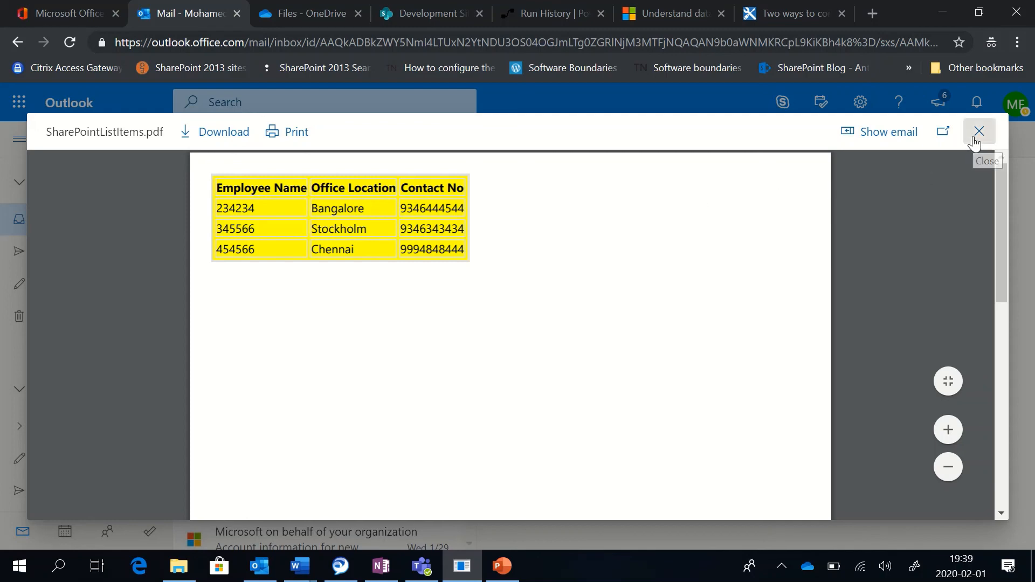